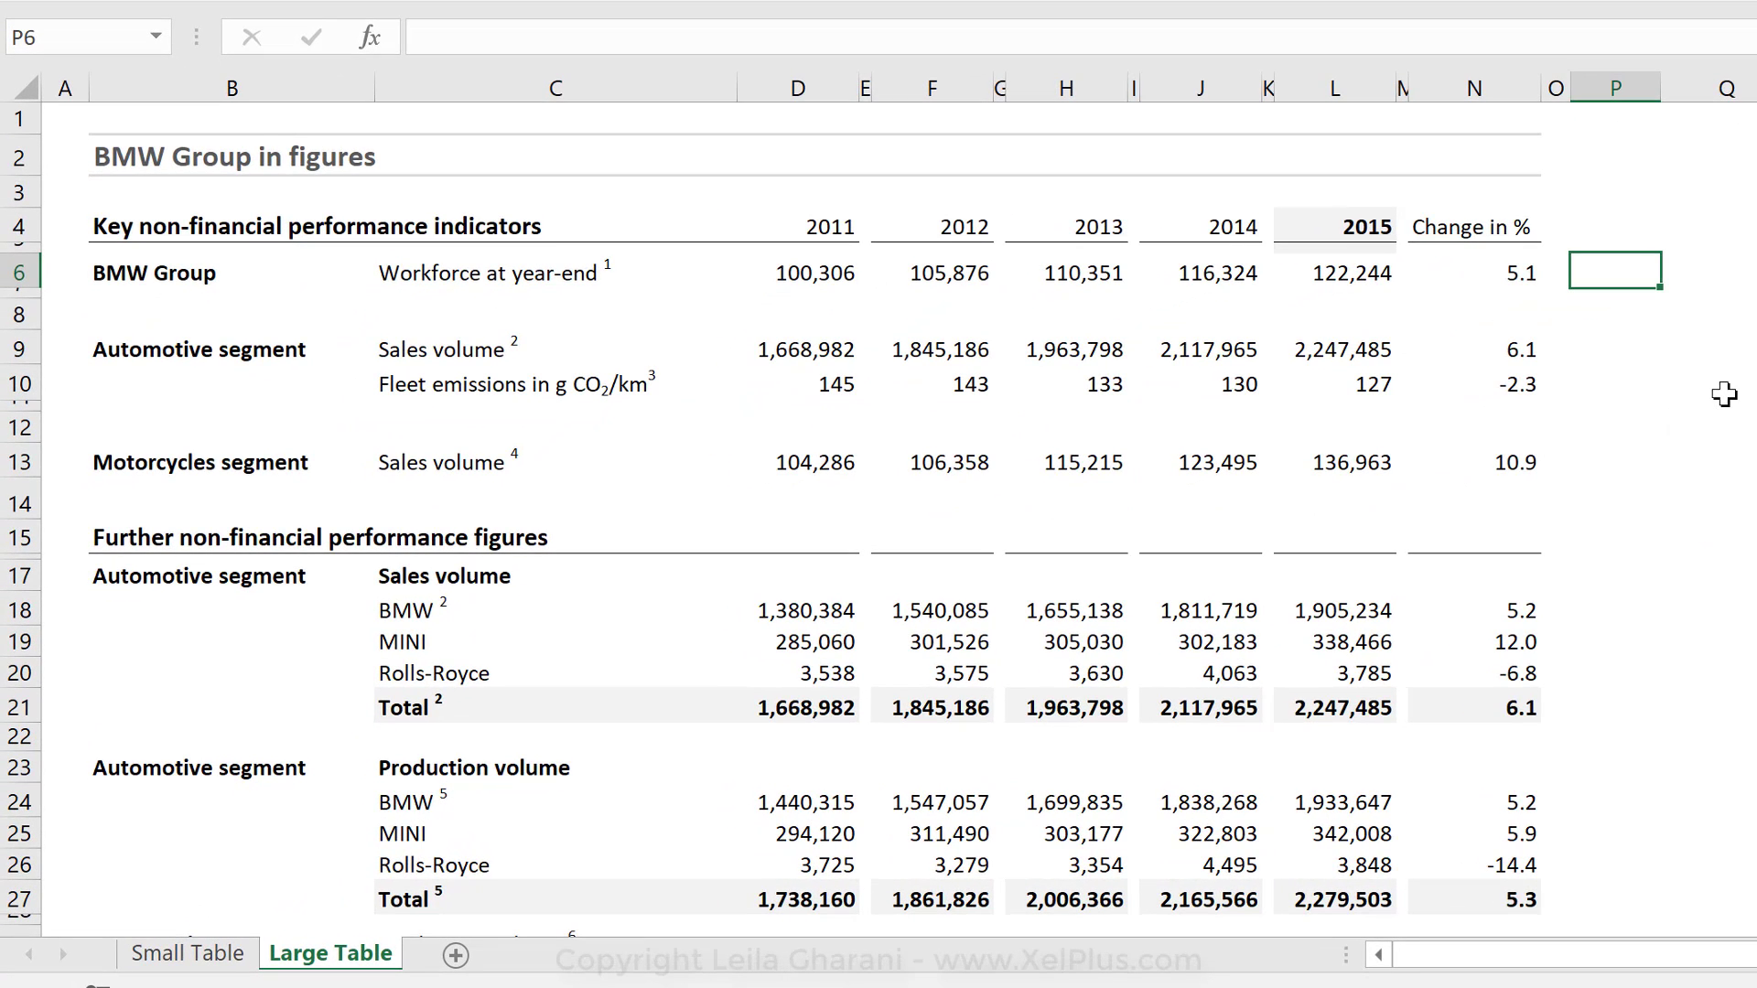
Enter =N6 in P6 and copy it down column P to row 32
text(=)
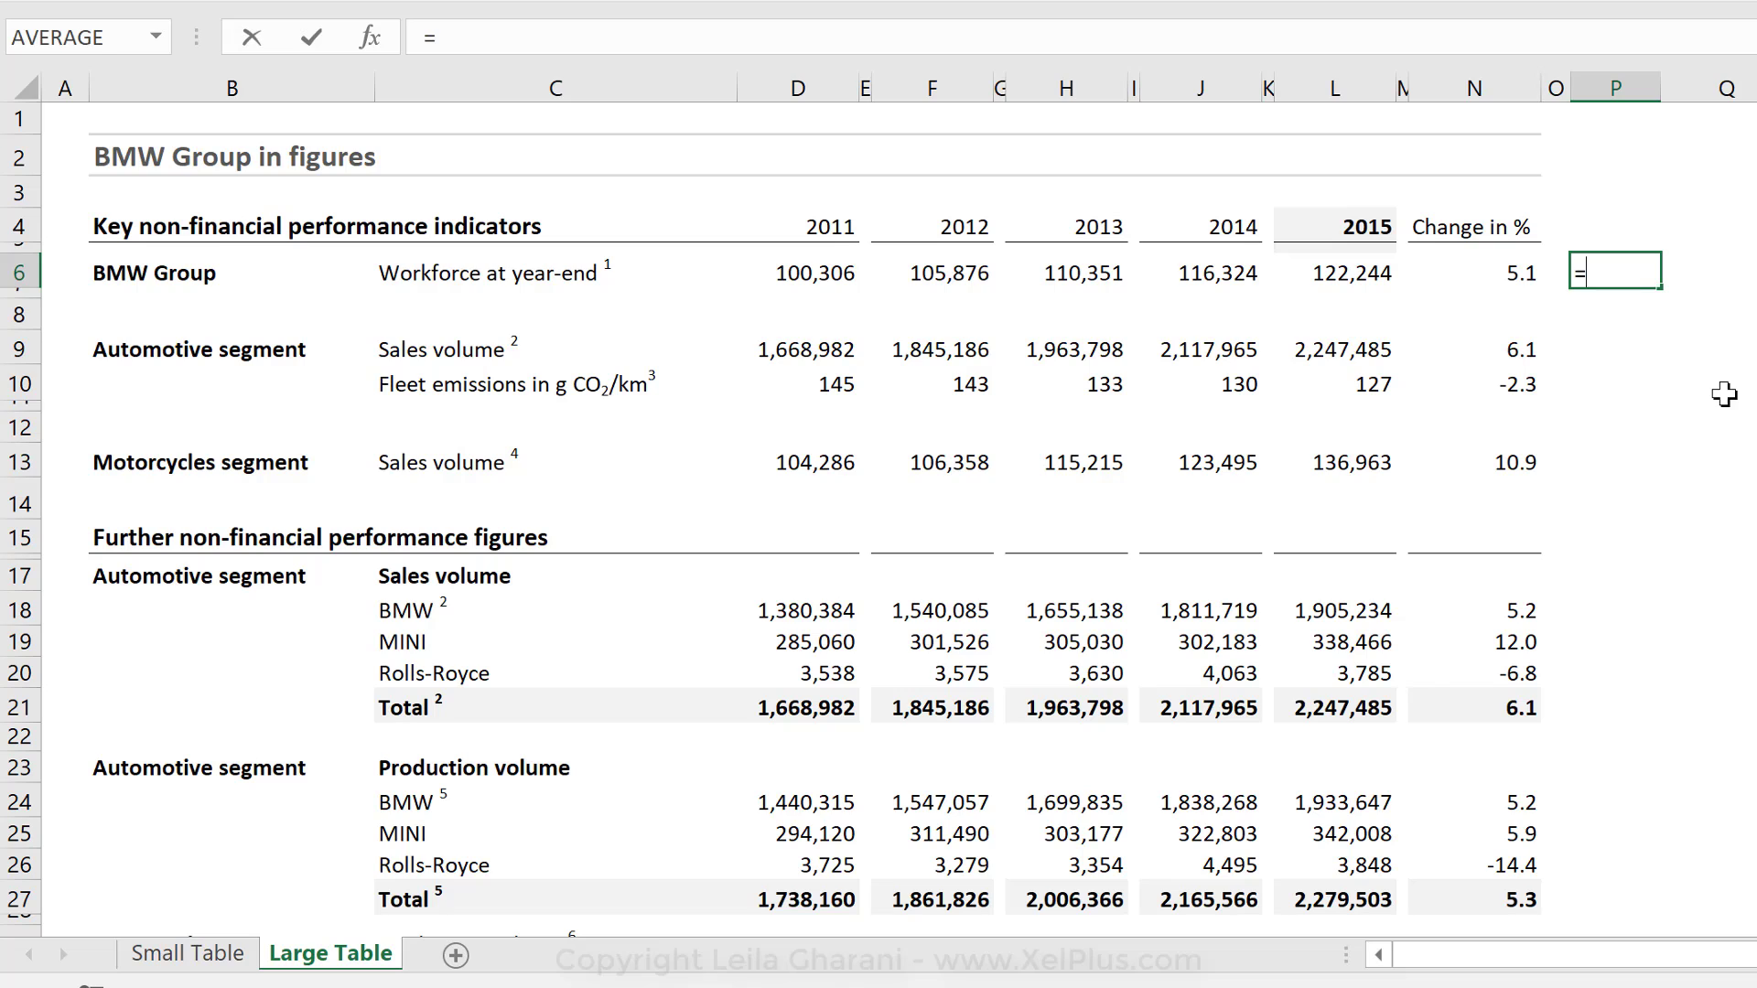
click(1520, 274)
key(ctrl+Return)
drag(1664, 280, 1616, 545)
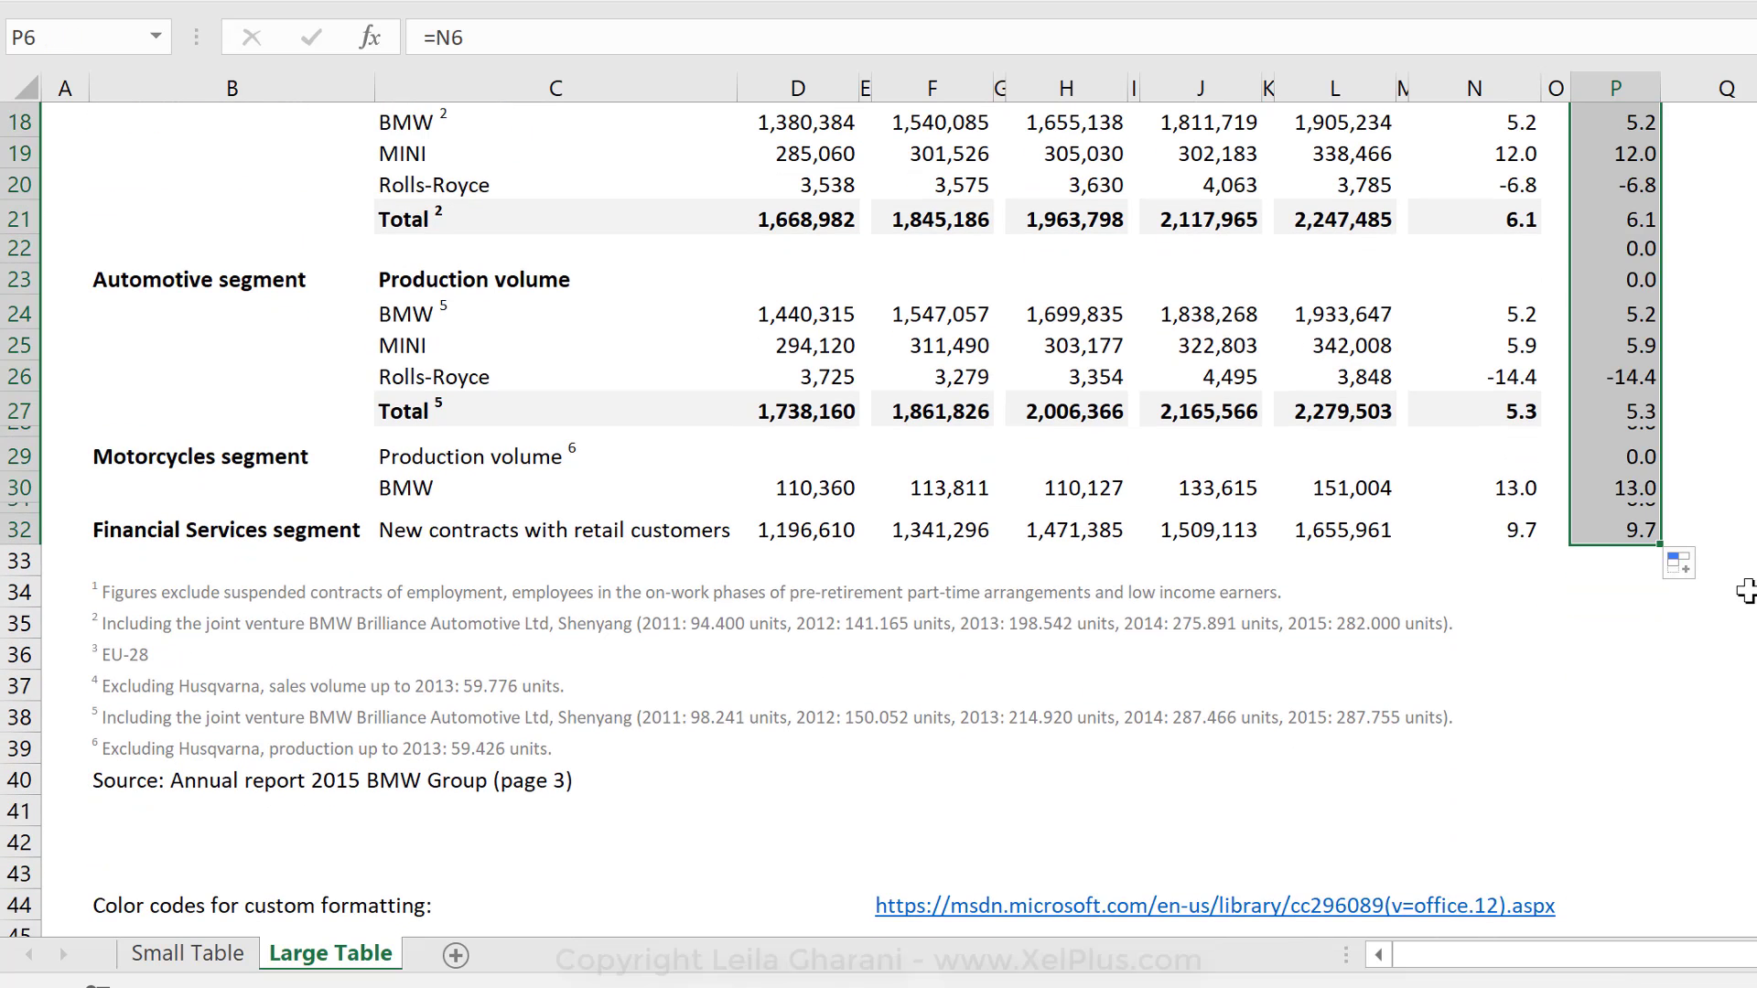
scroll(1747, 591, up, 6)
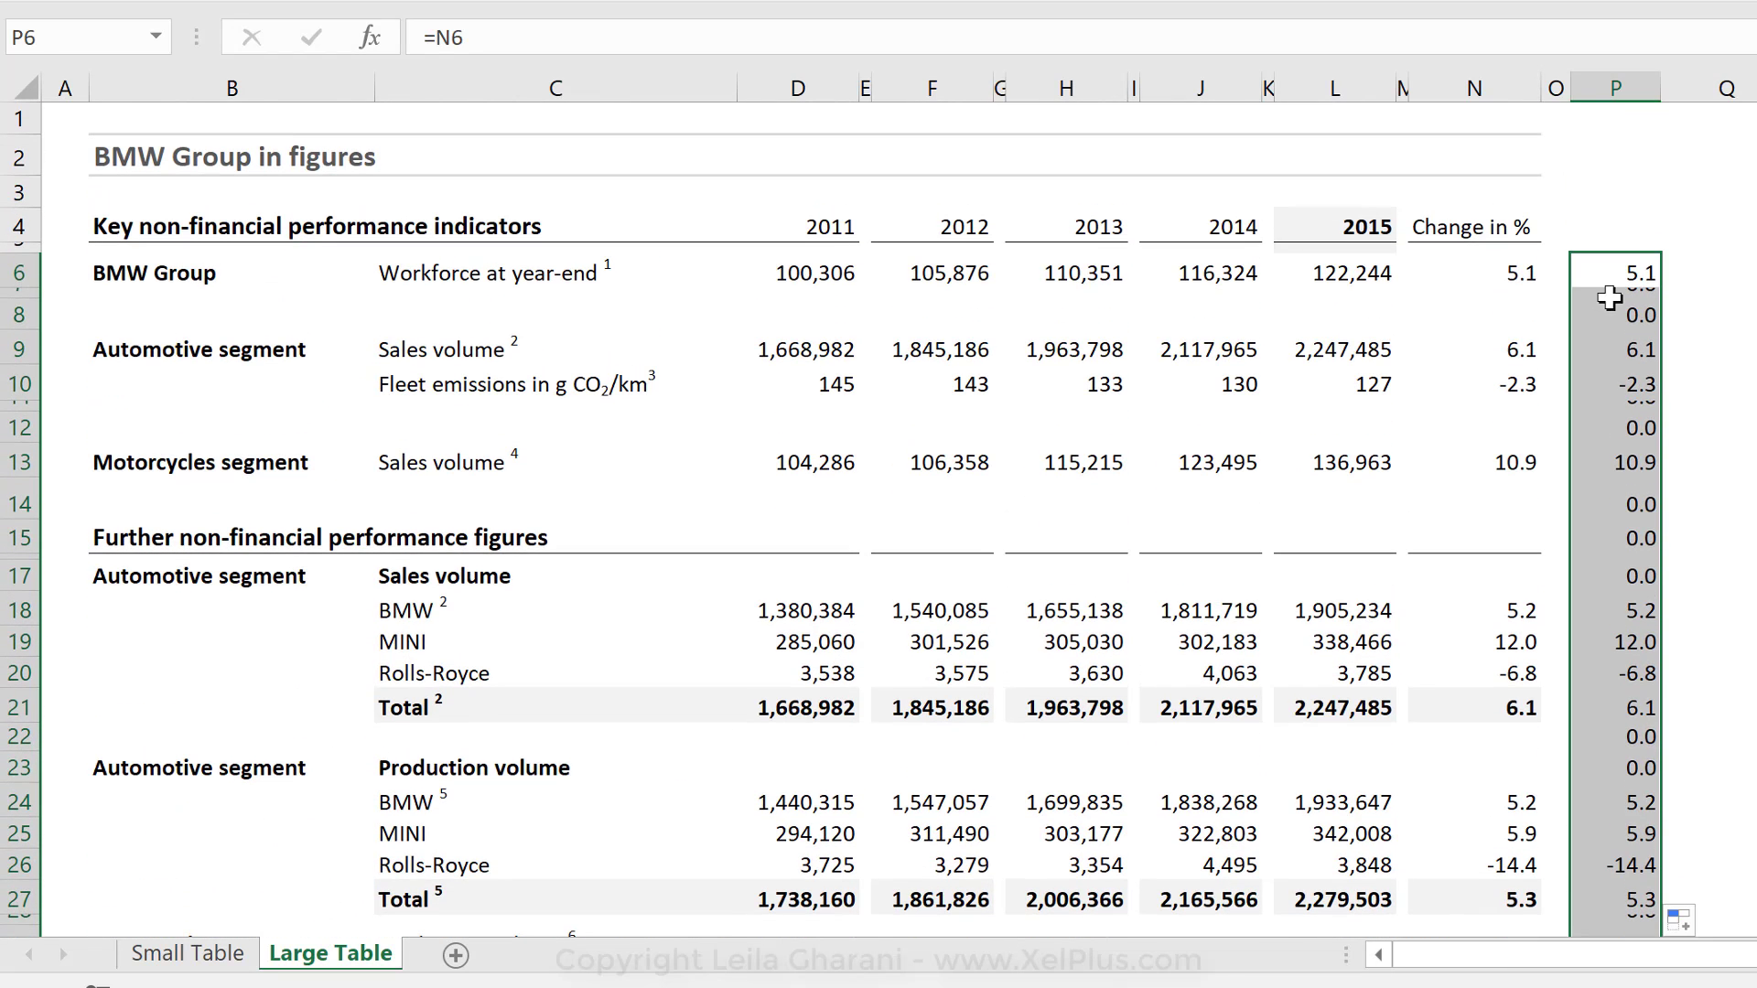
click(1613, 293)
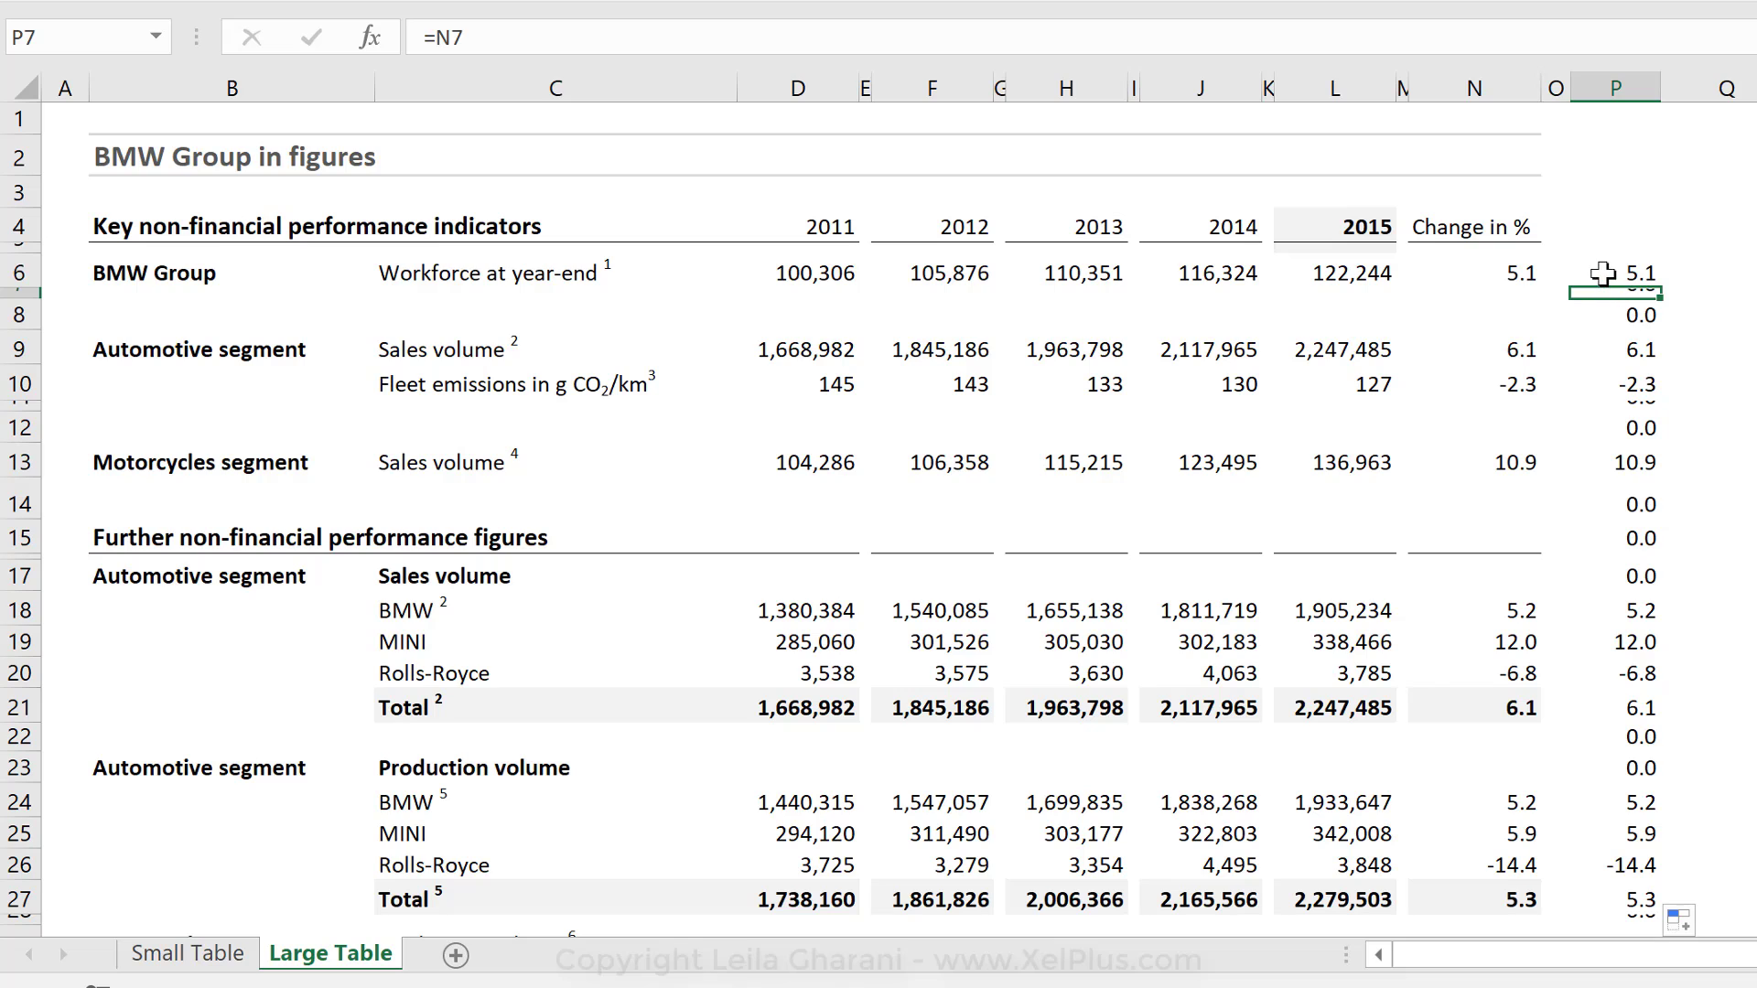
Change P6 to =IF(N6="","",N6) and fill it down the rest of column P
click(1603, 273)
click(441, 40)
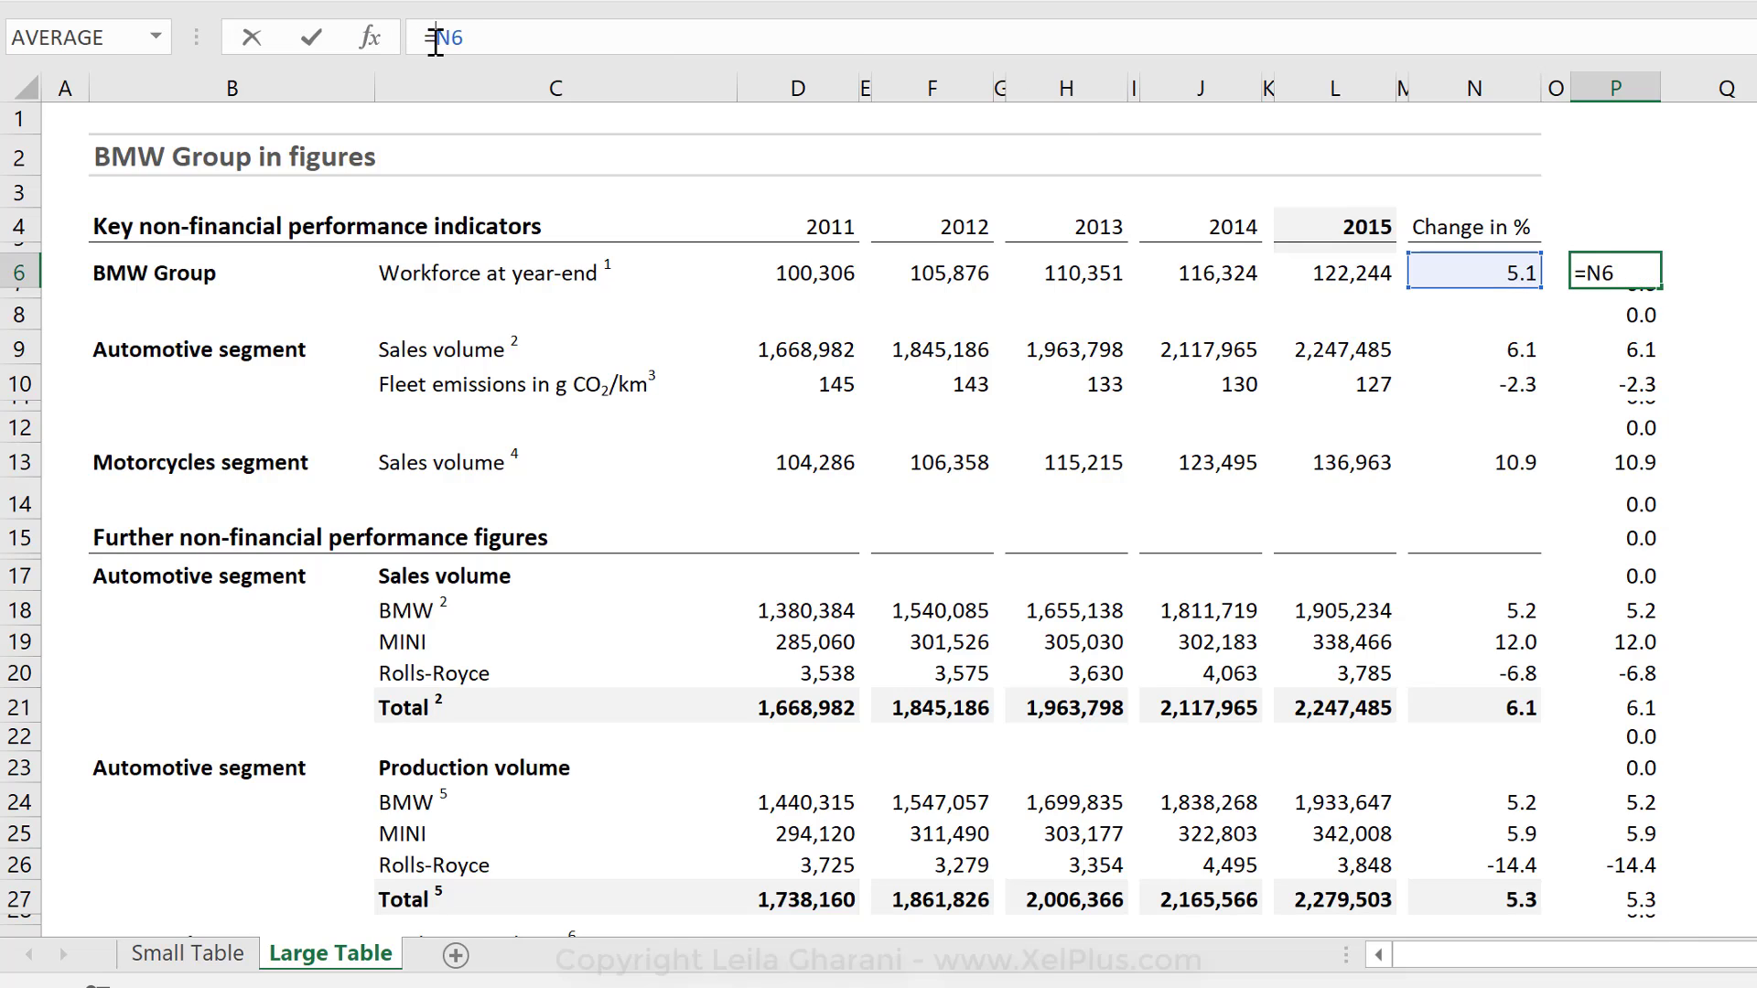
text(if)
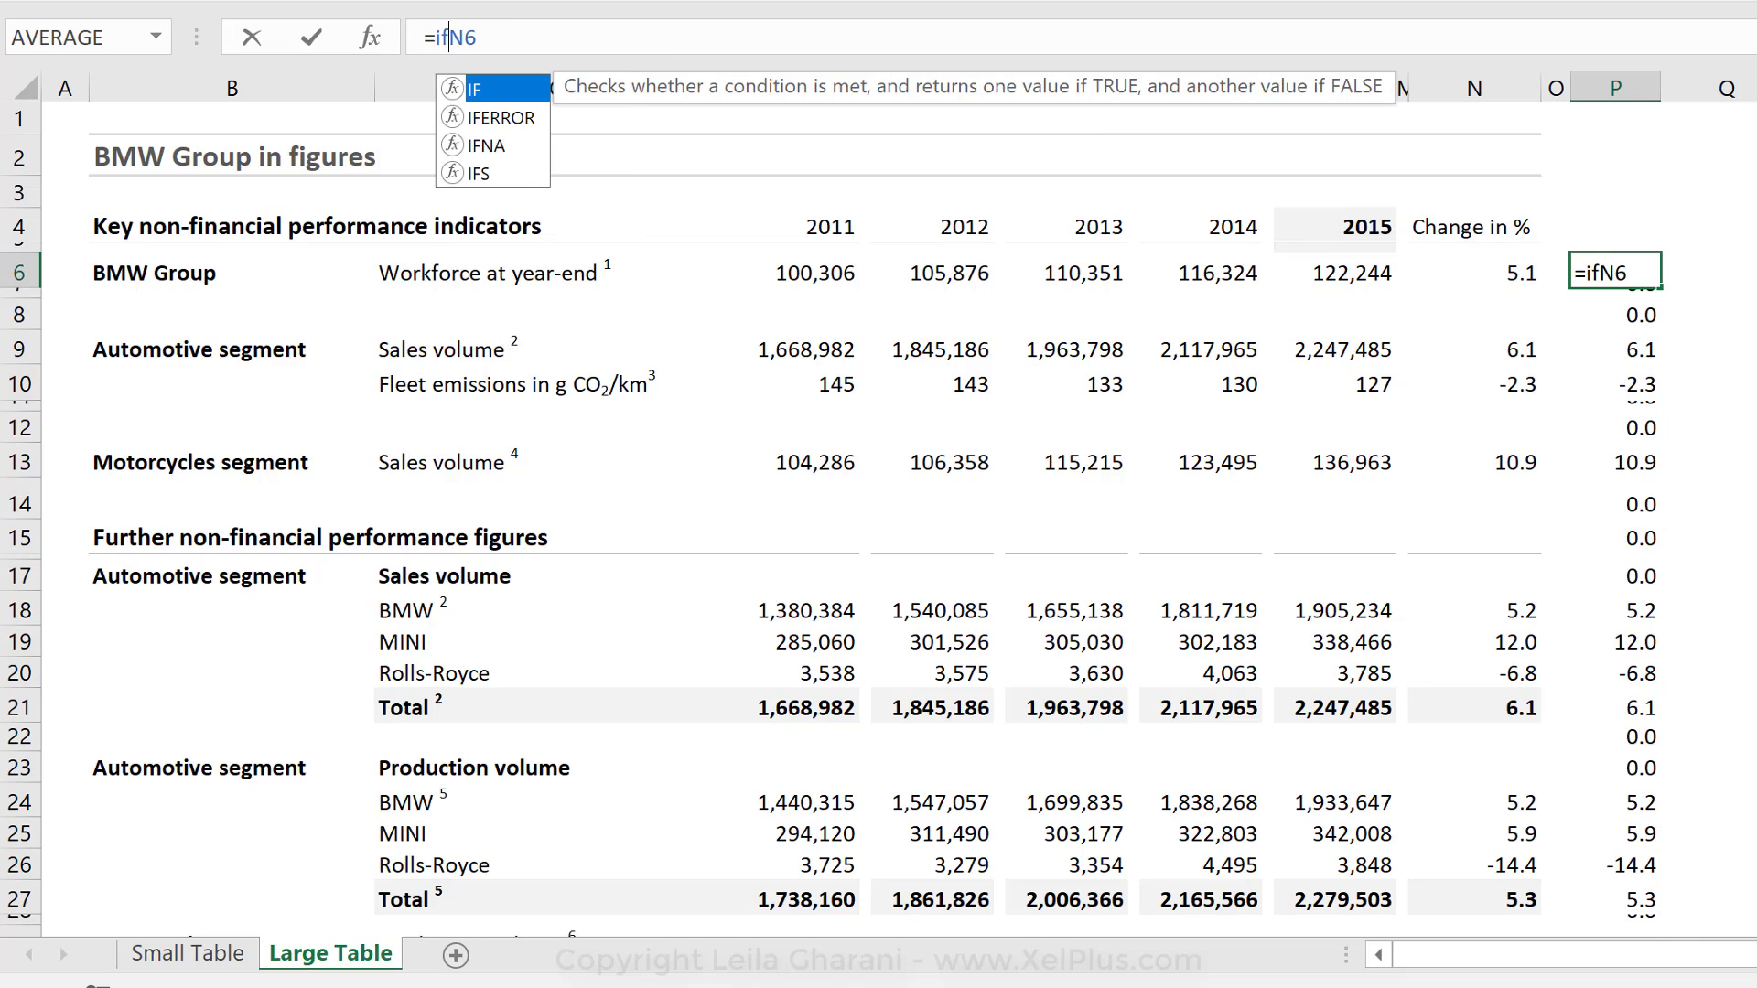
text(()
click(1472, 260)
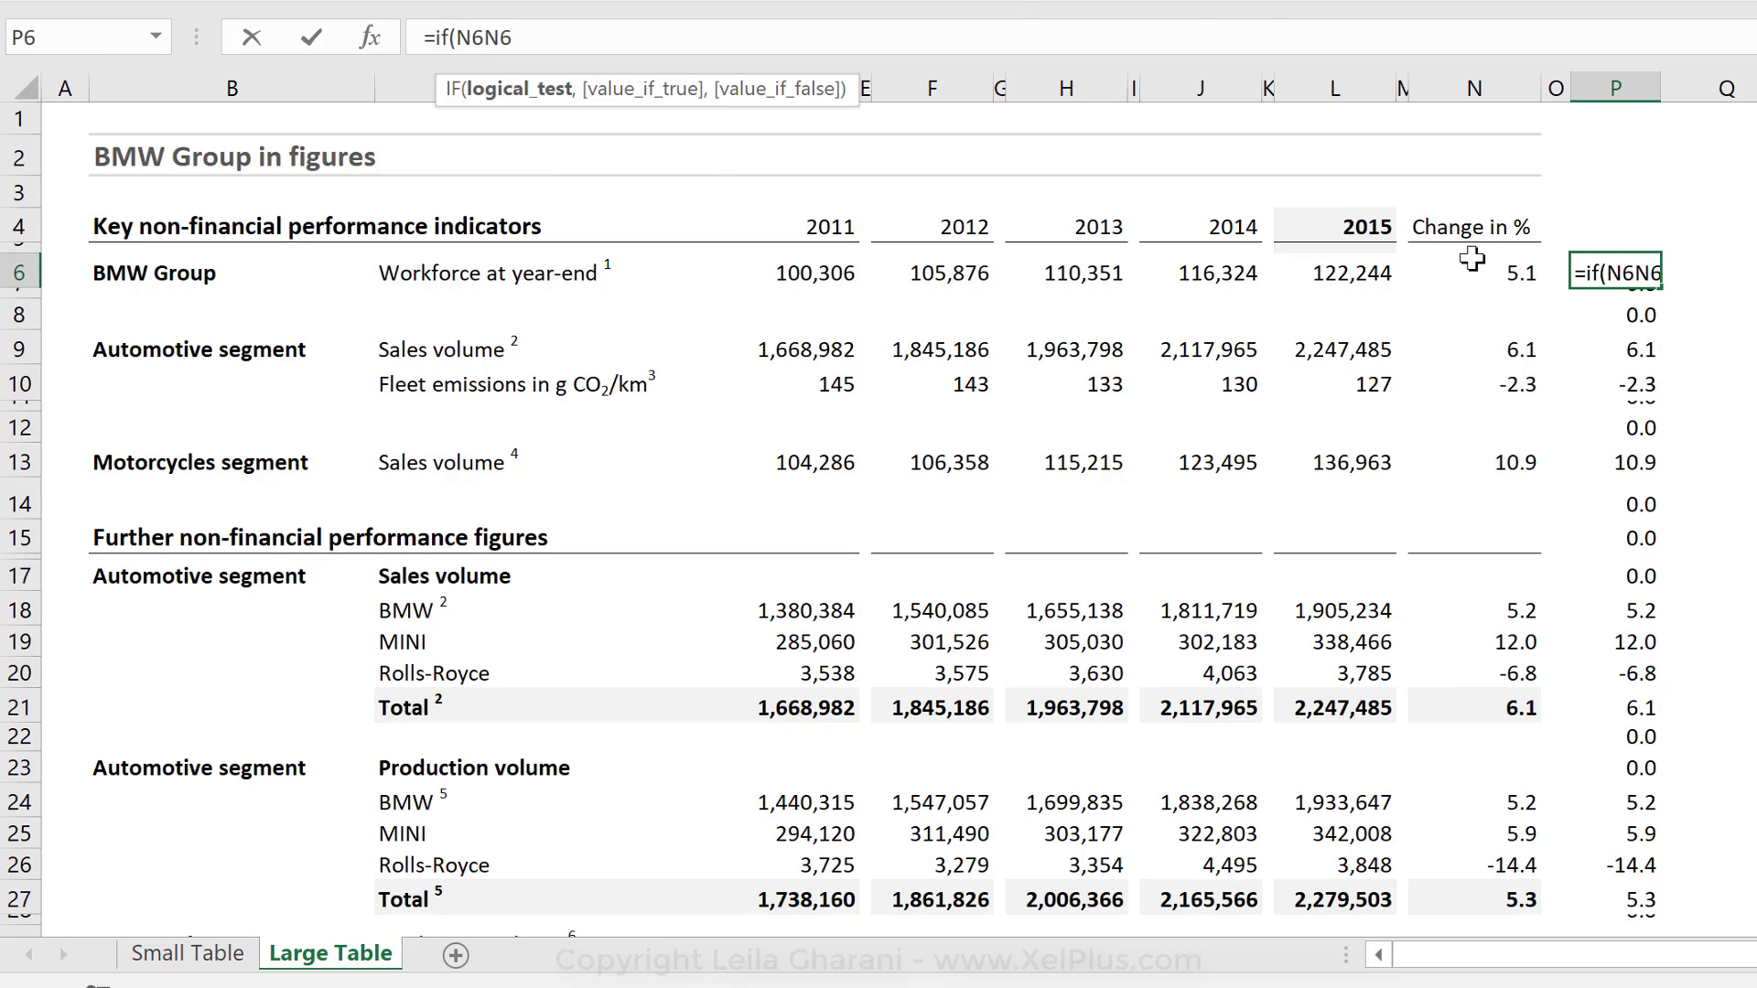
text(="","",)
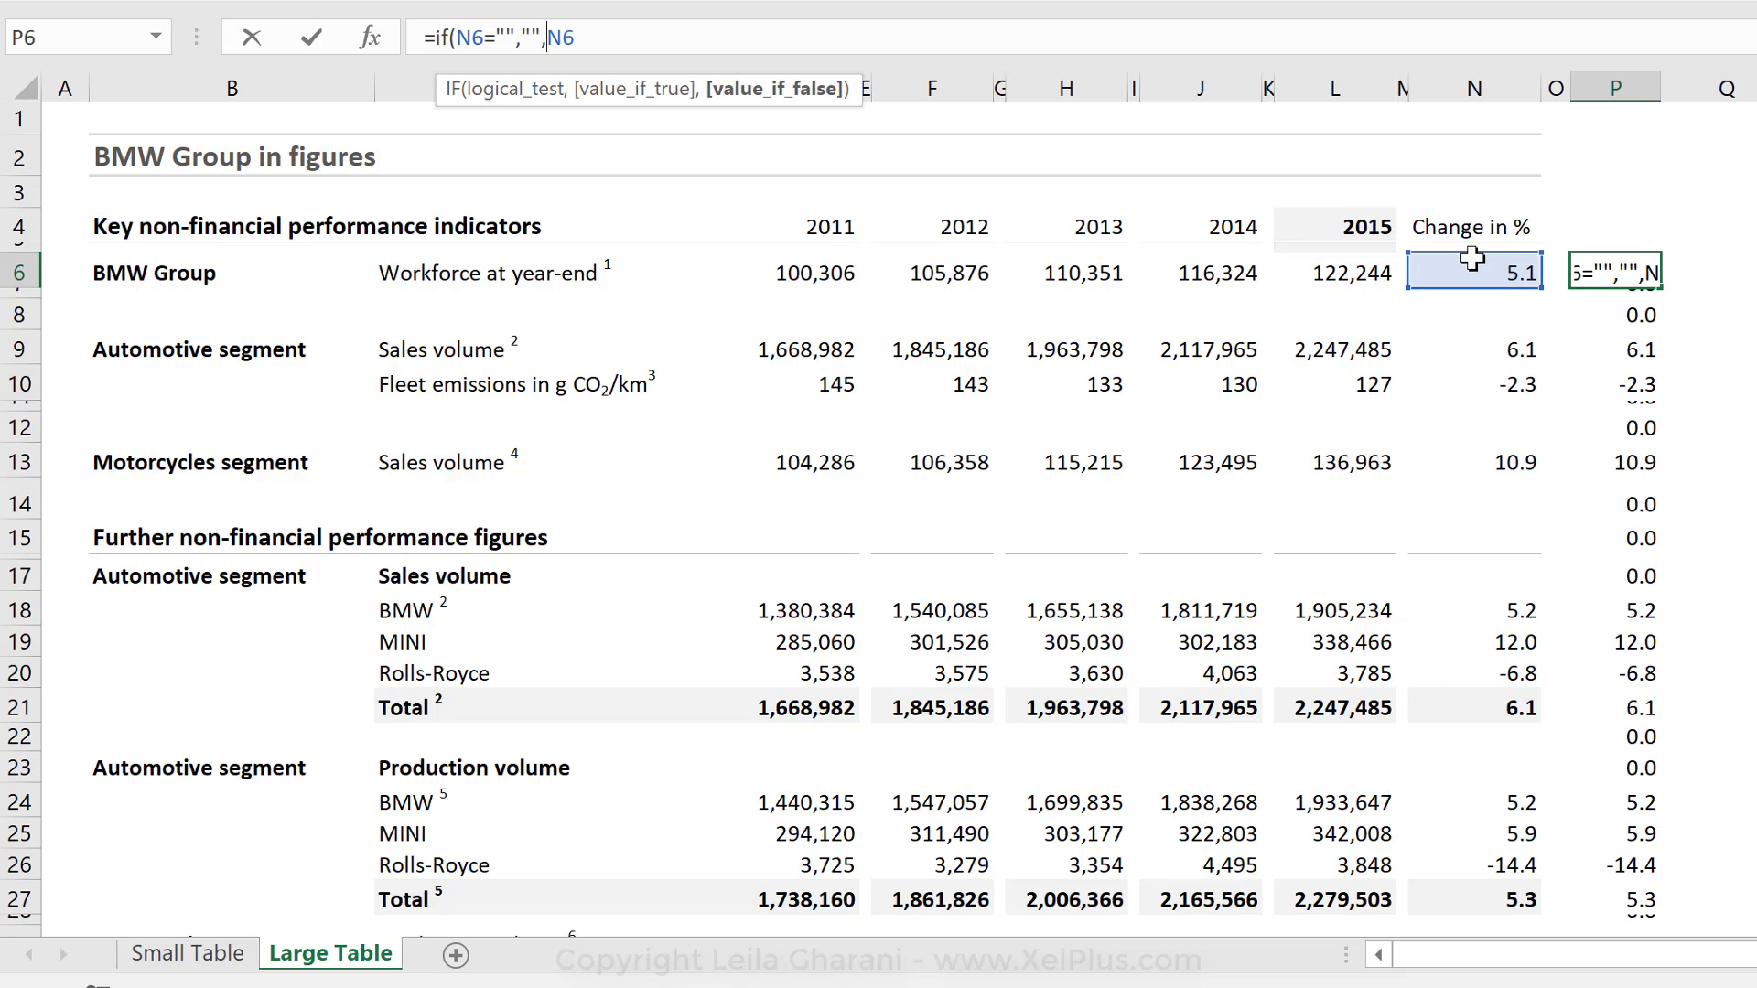
click(597, 35)
text())
key(ctrl+Return)
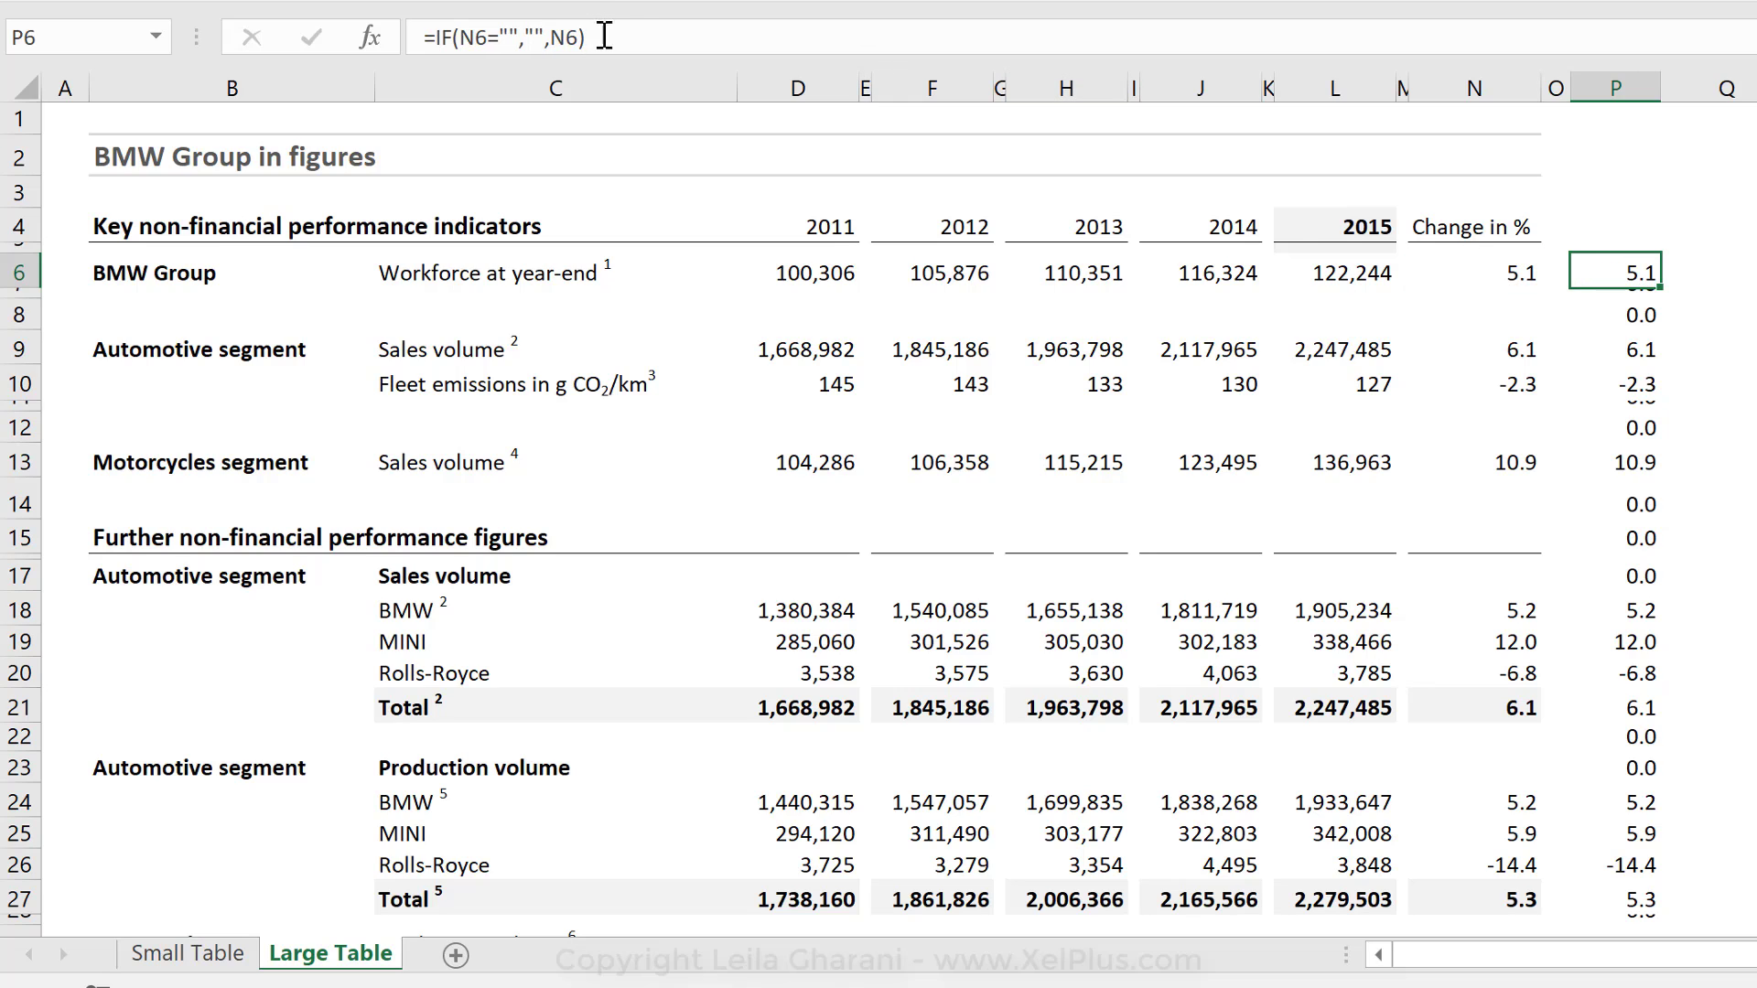
double_click(1659, 287)
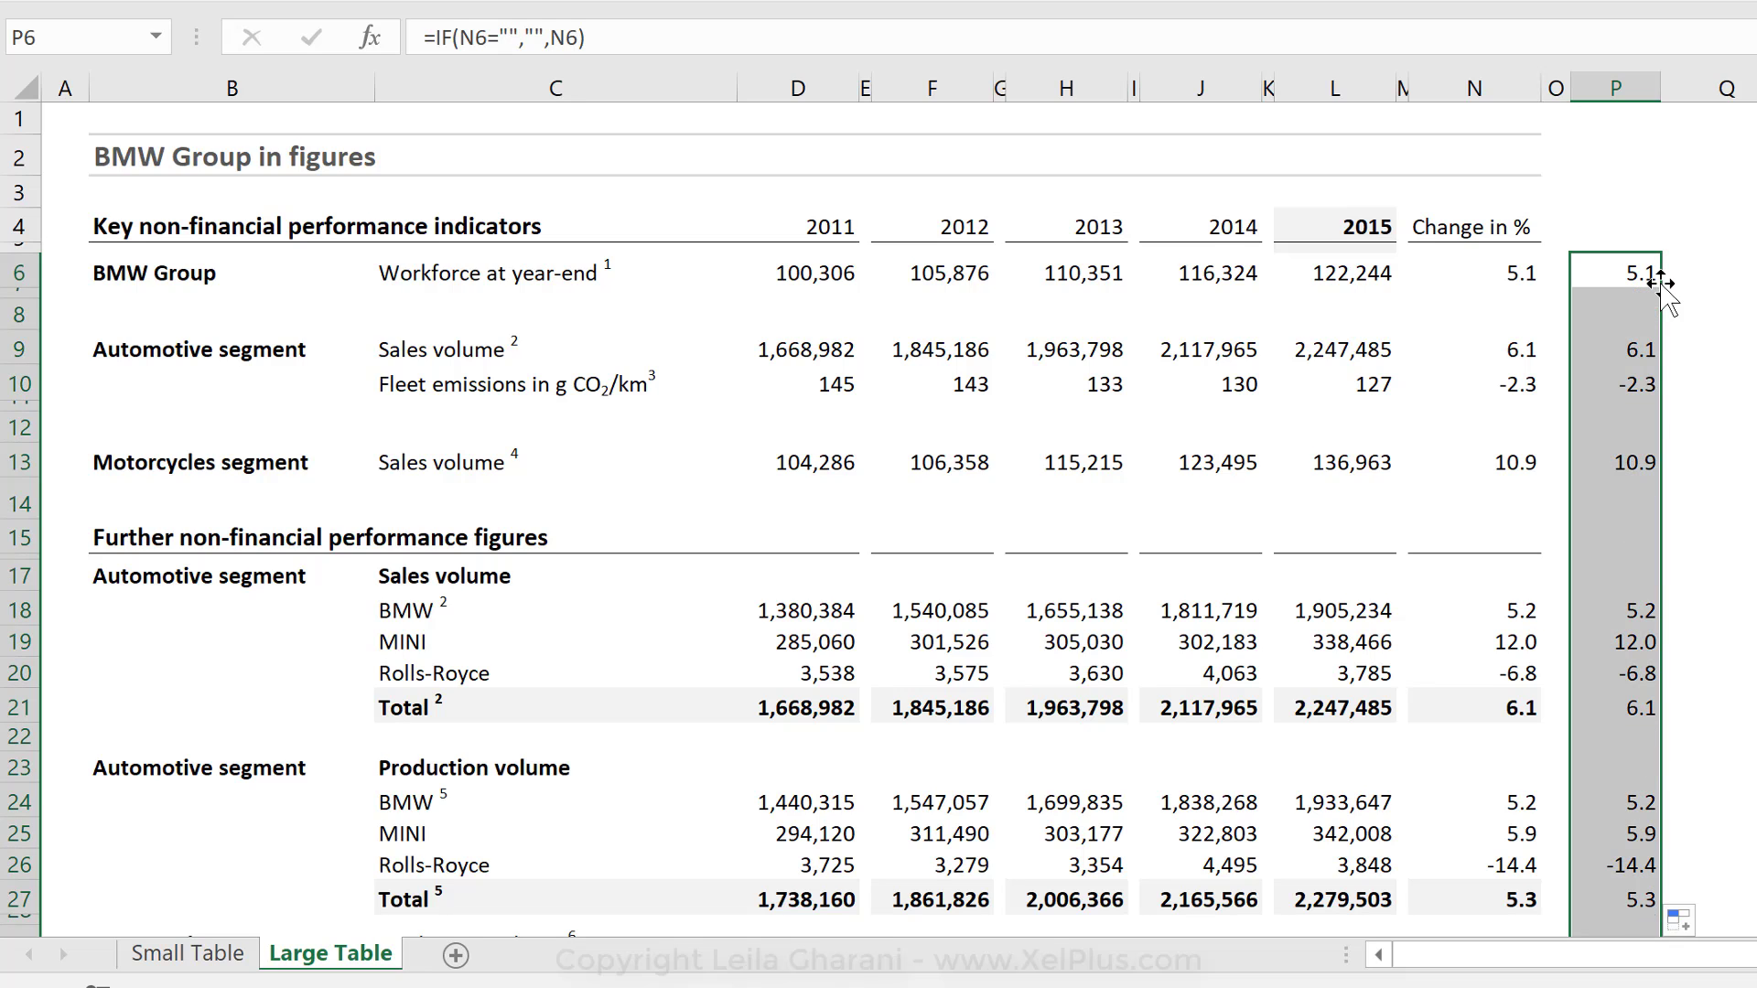
Create a new Data Bars rule through More Rules, with light green solid bars
scroll(1659, 303, down, 3)
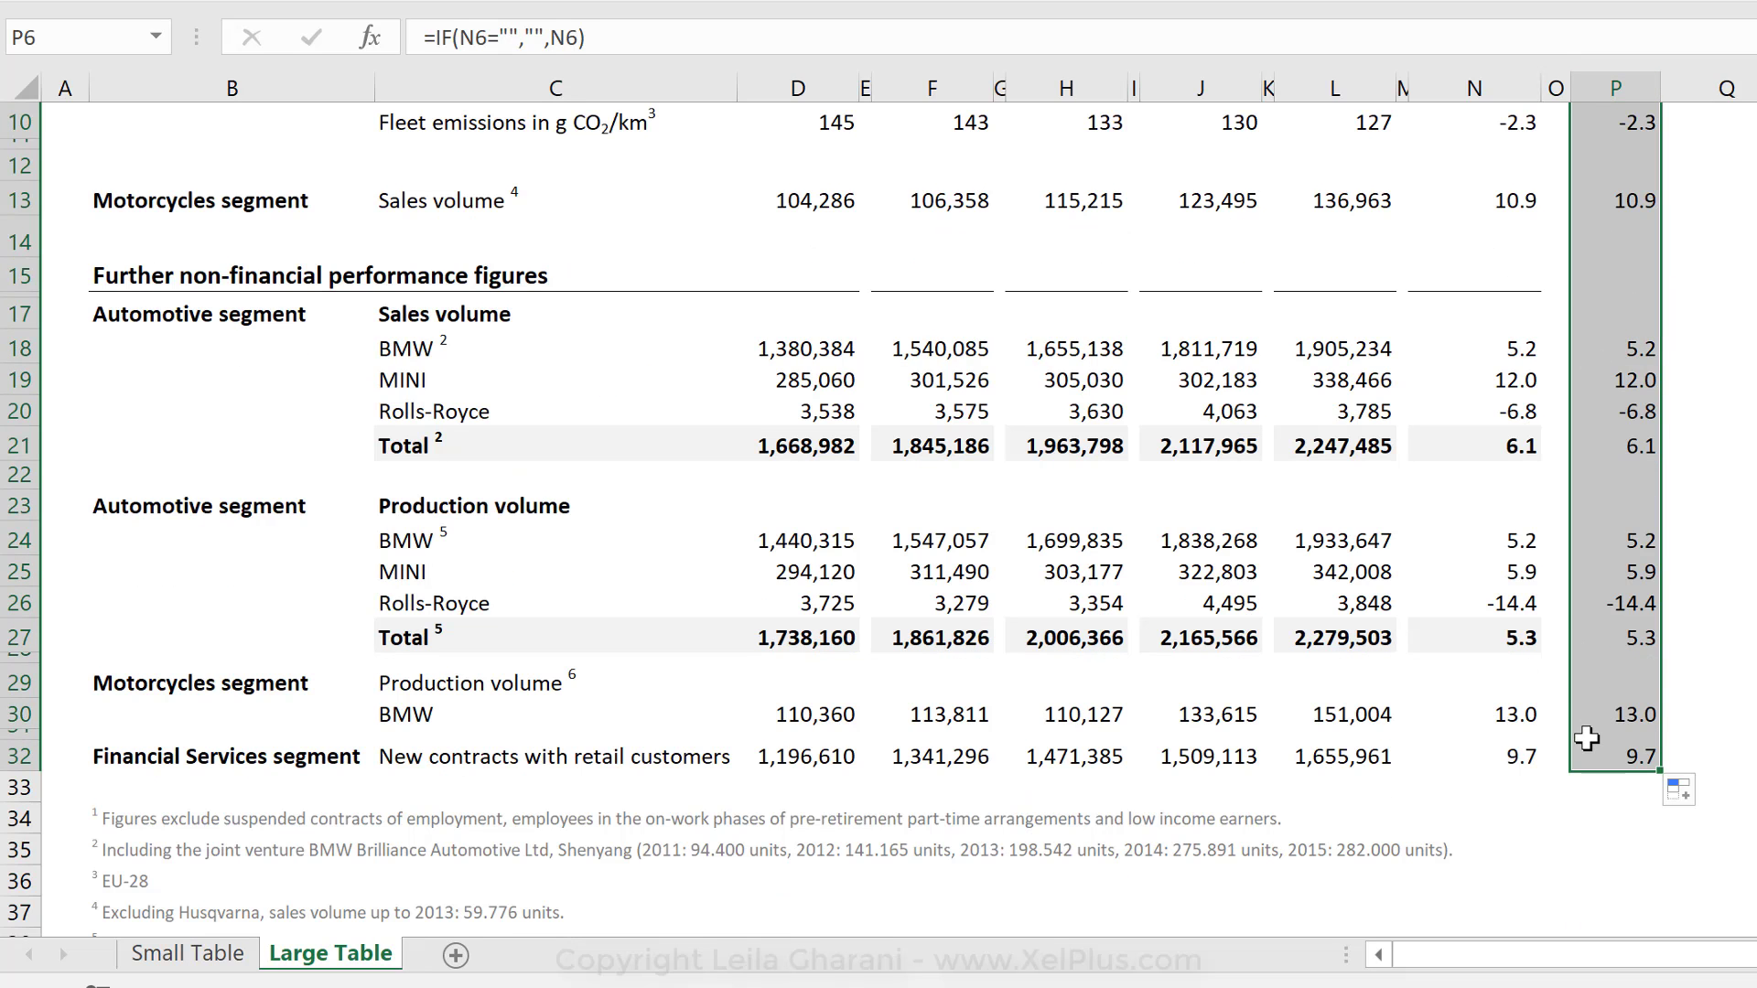
scroll(990, 186, up, 3)
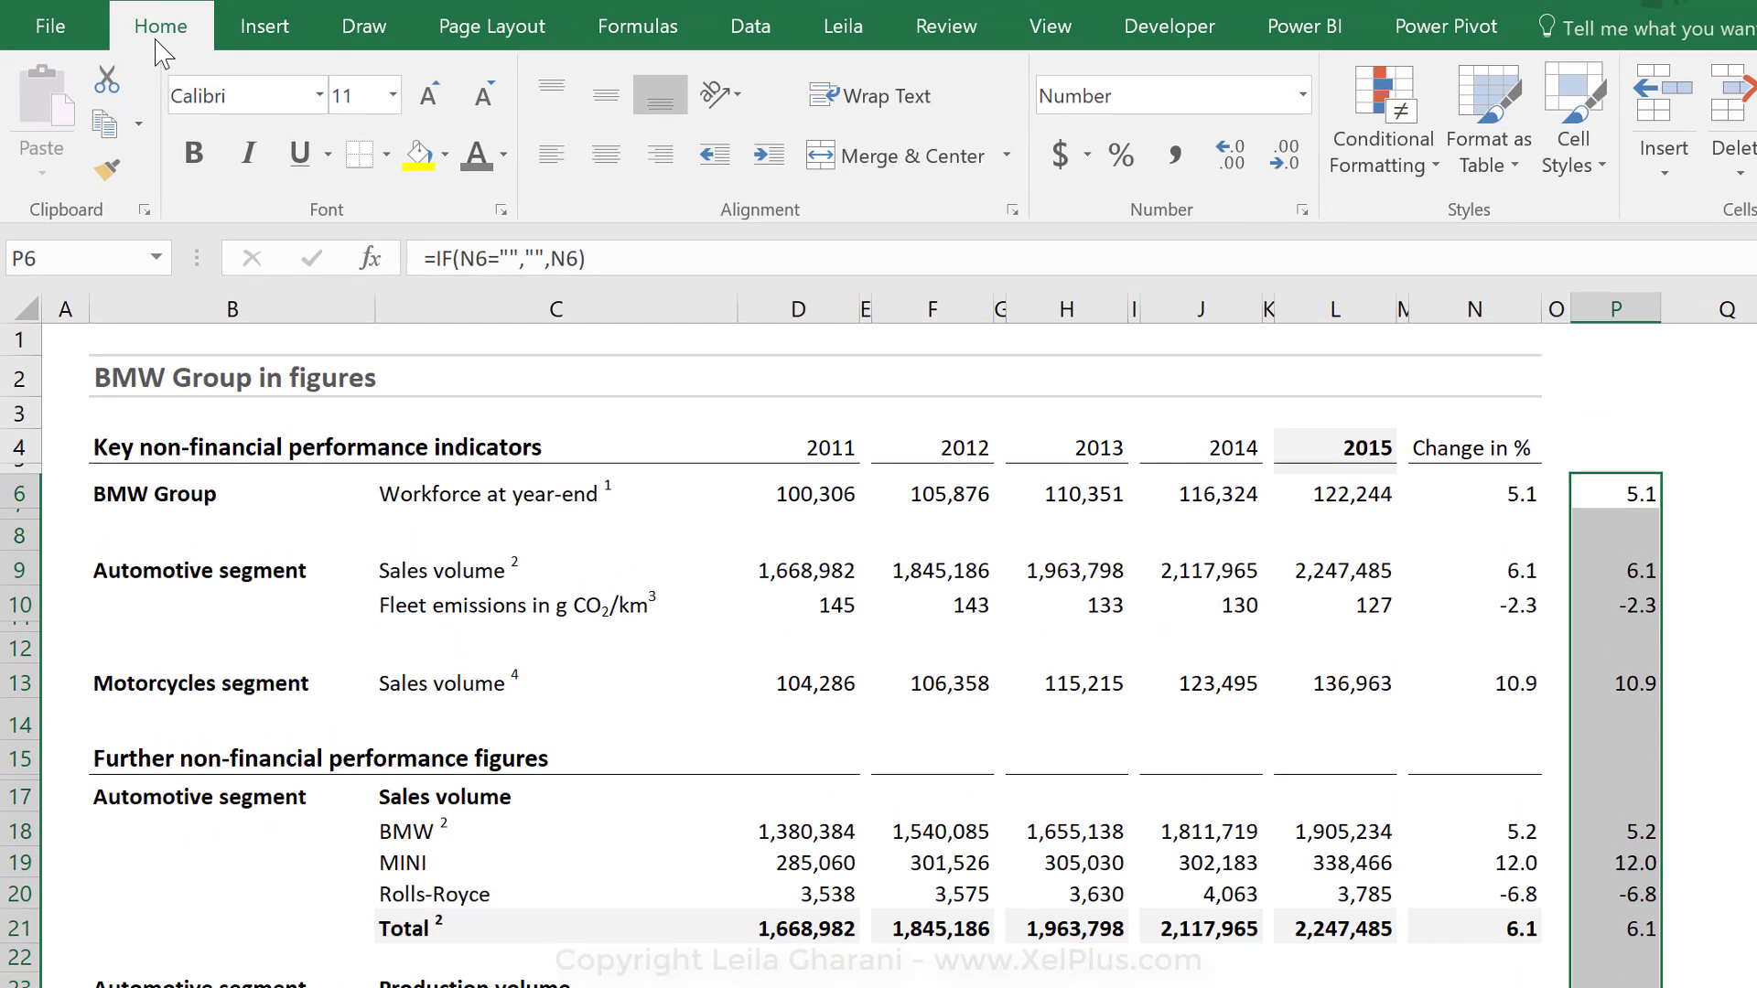
click(1386, 145)
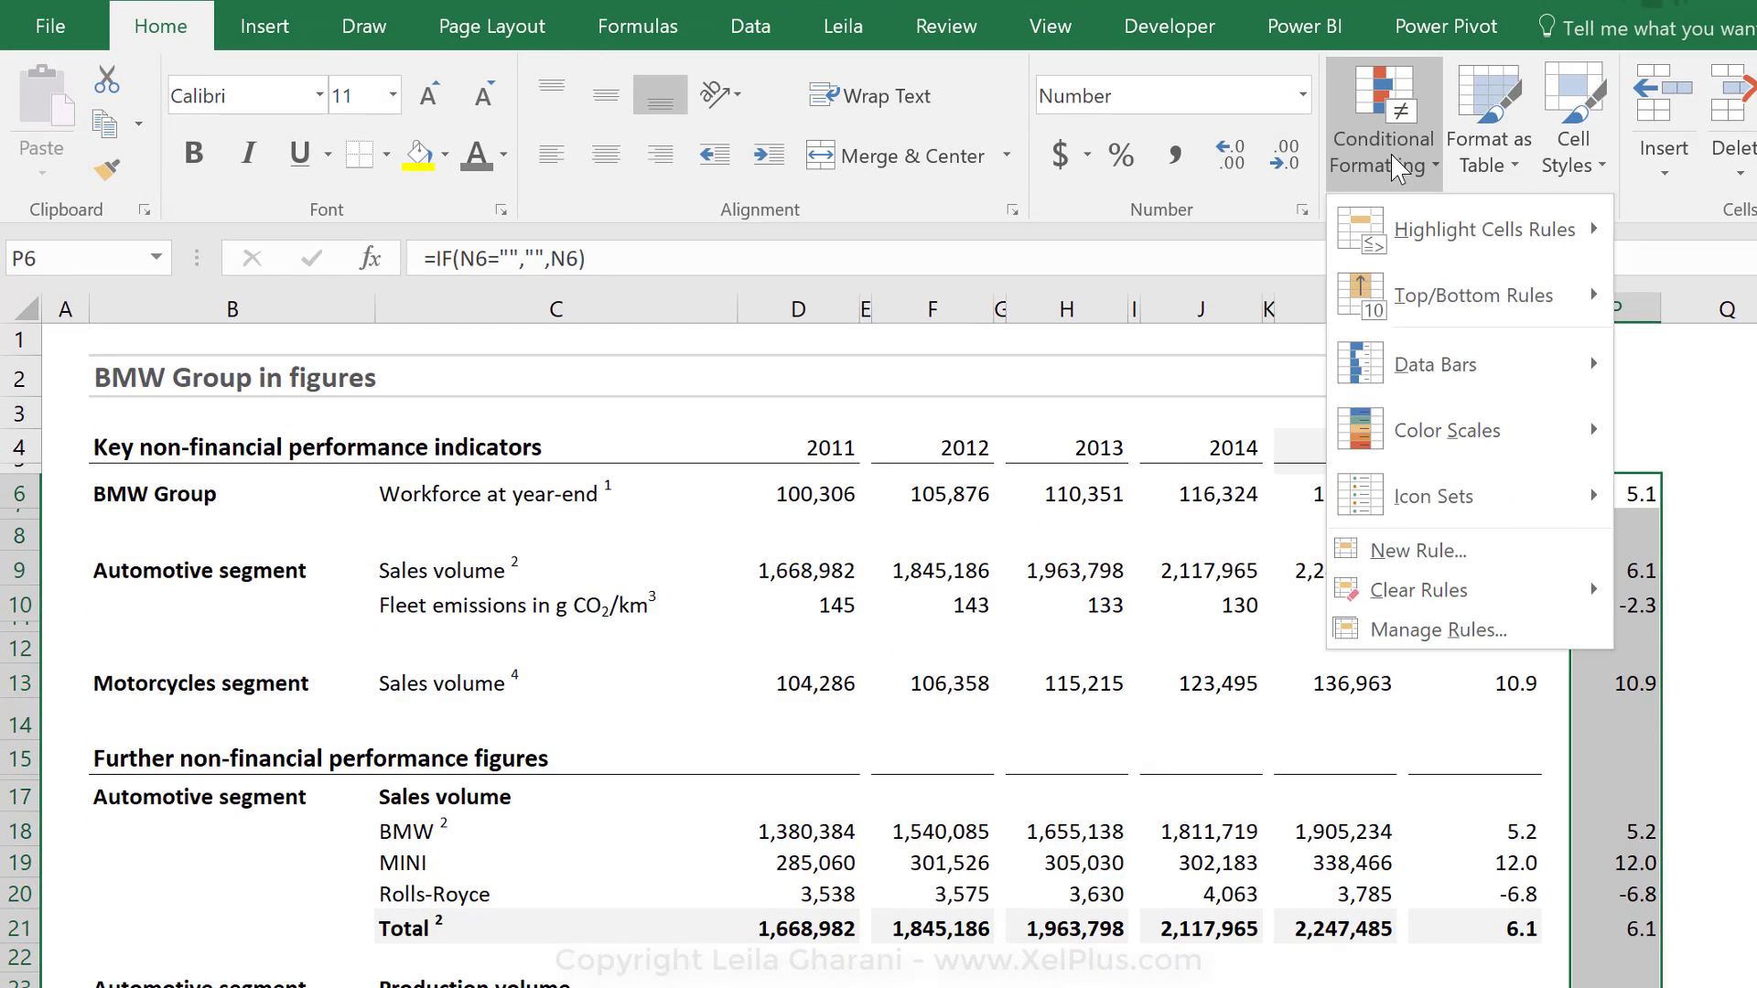
mouse_move(1583, 366)
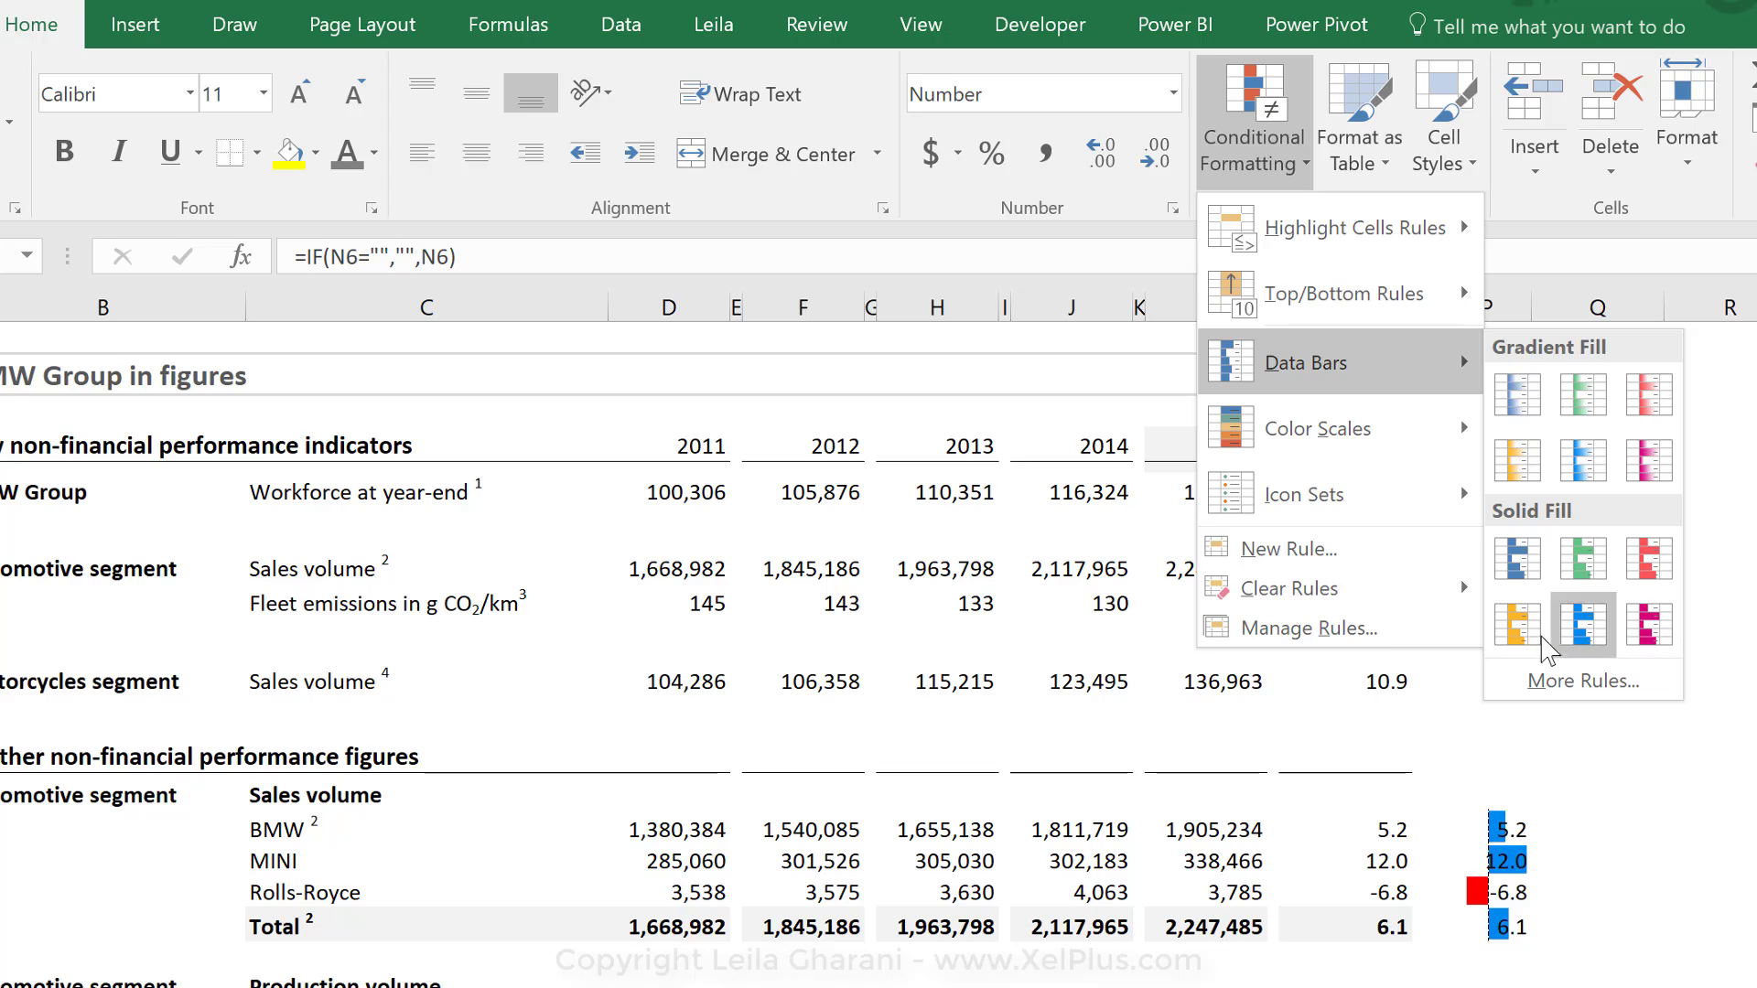
click(1575, 679)
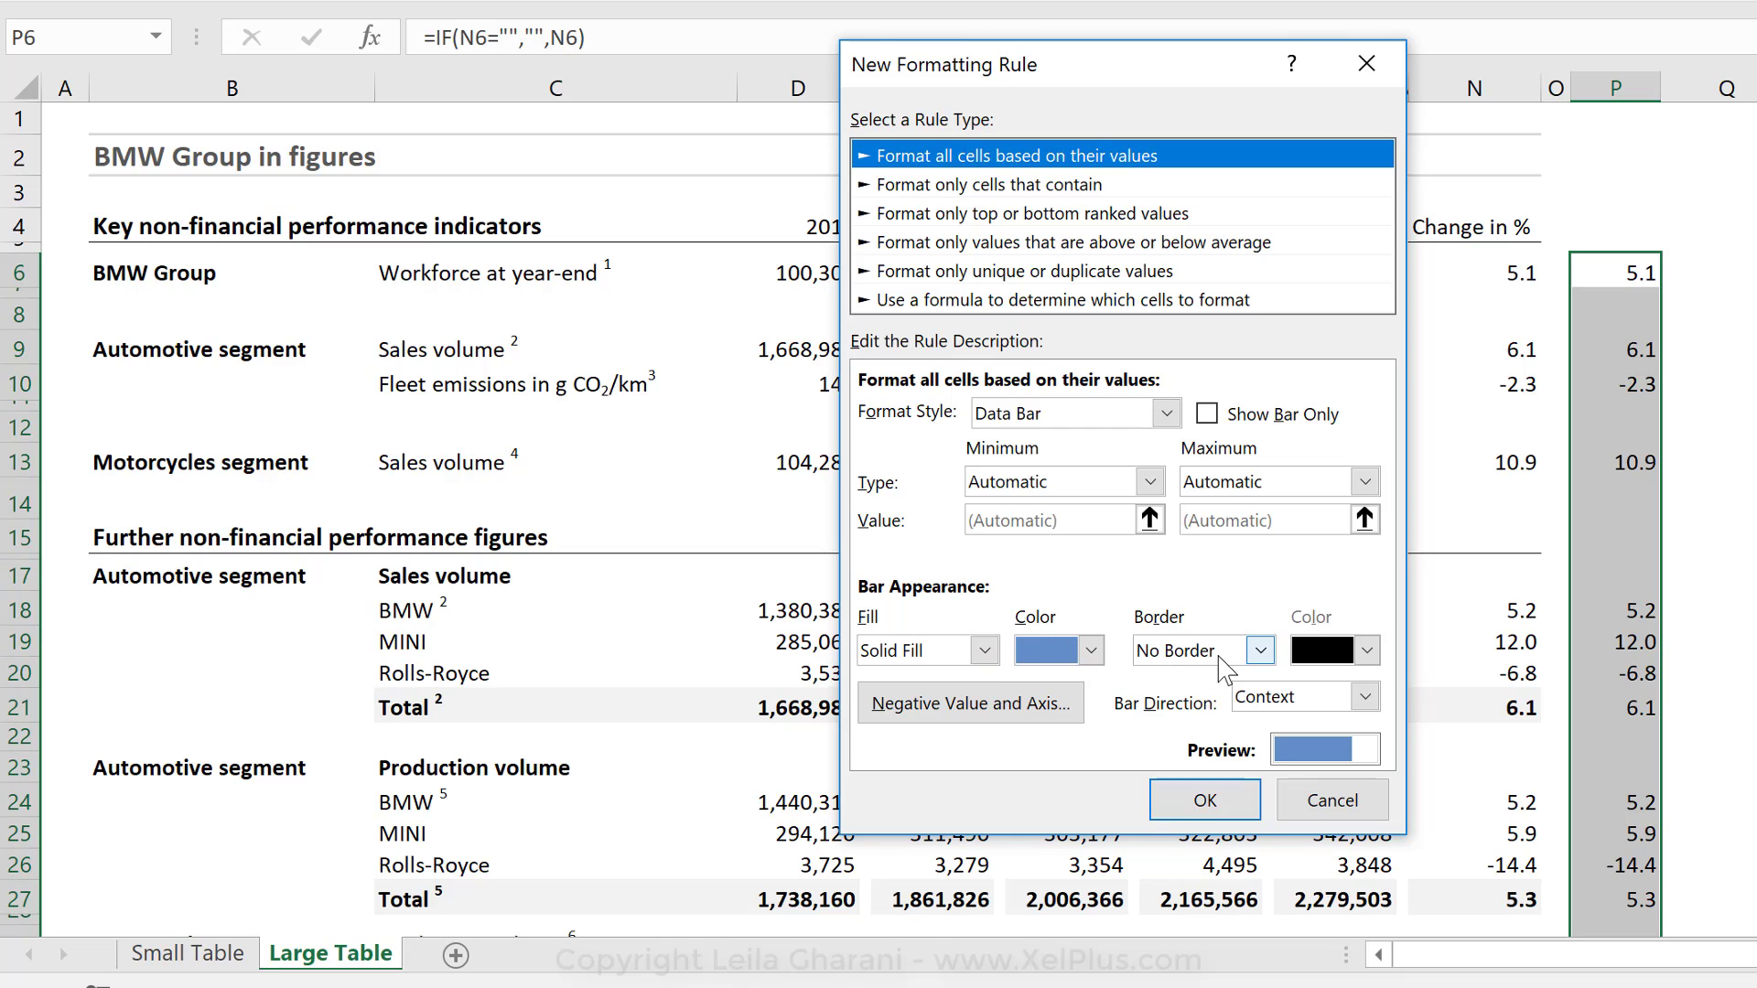
click(1092, 651)
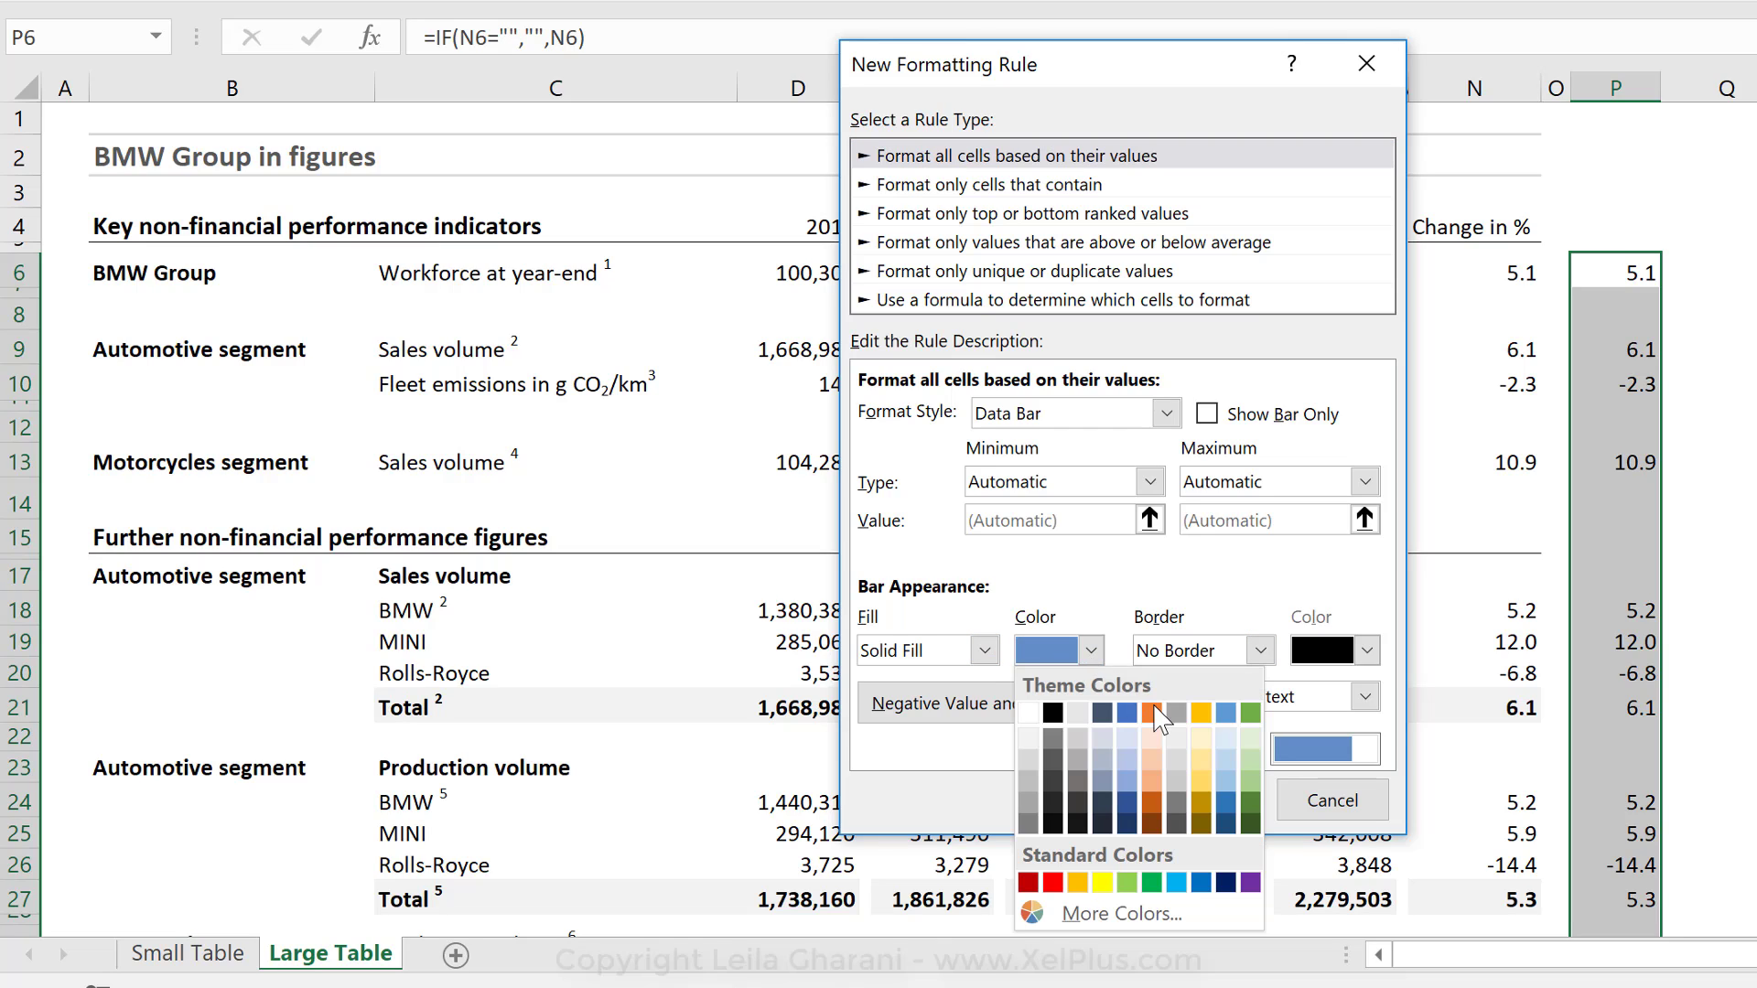
click(1251, 783)
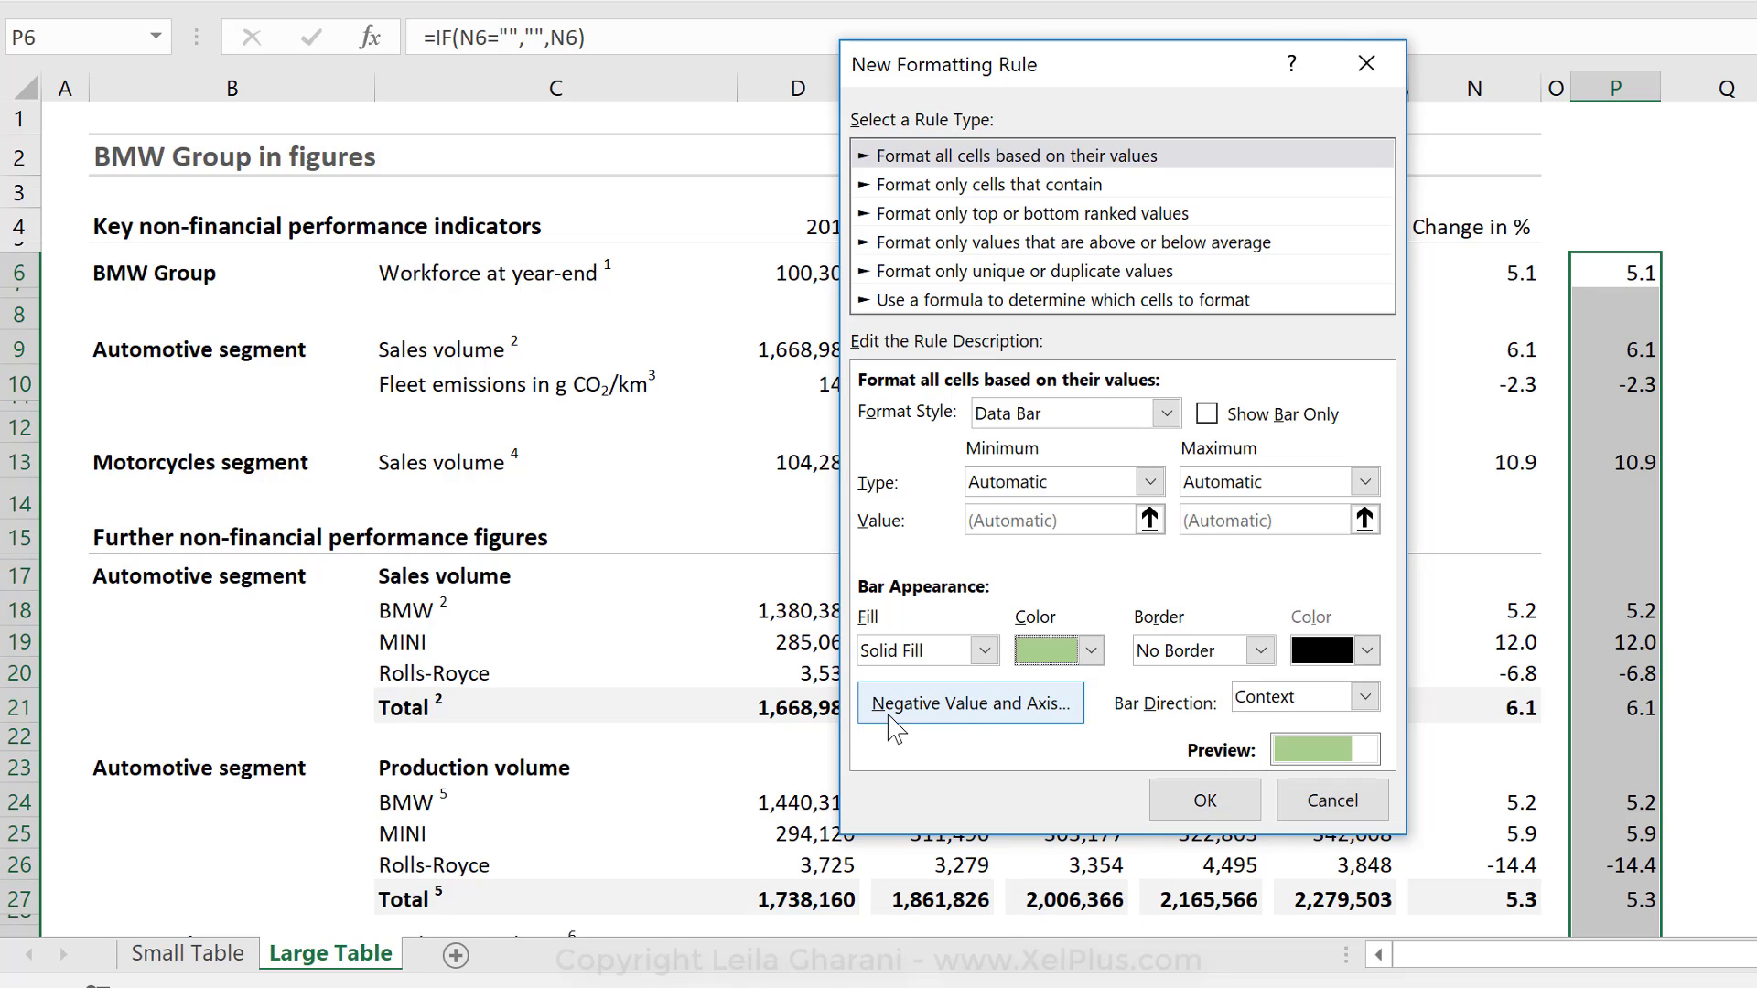
Under Negative Value and Axis, use a light orange negative fill and a white axis
click(1048, 718)
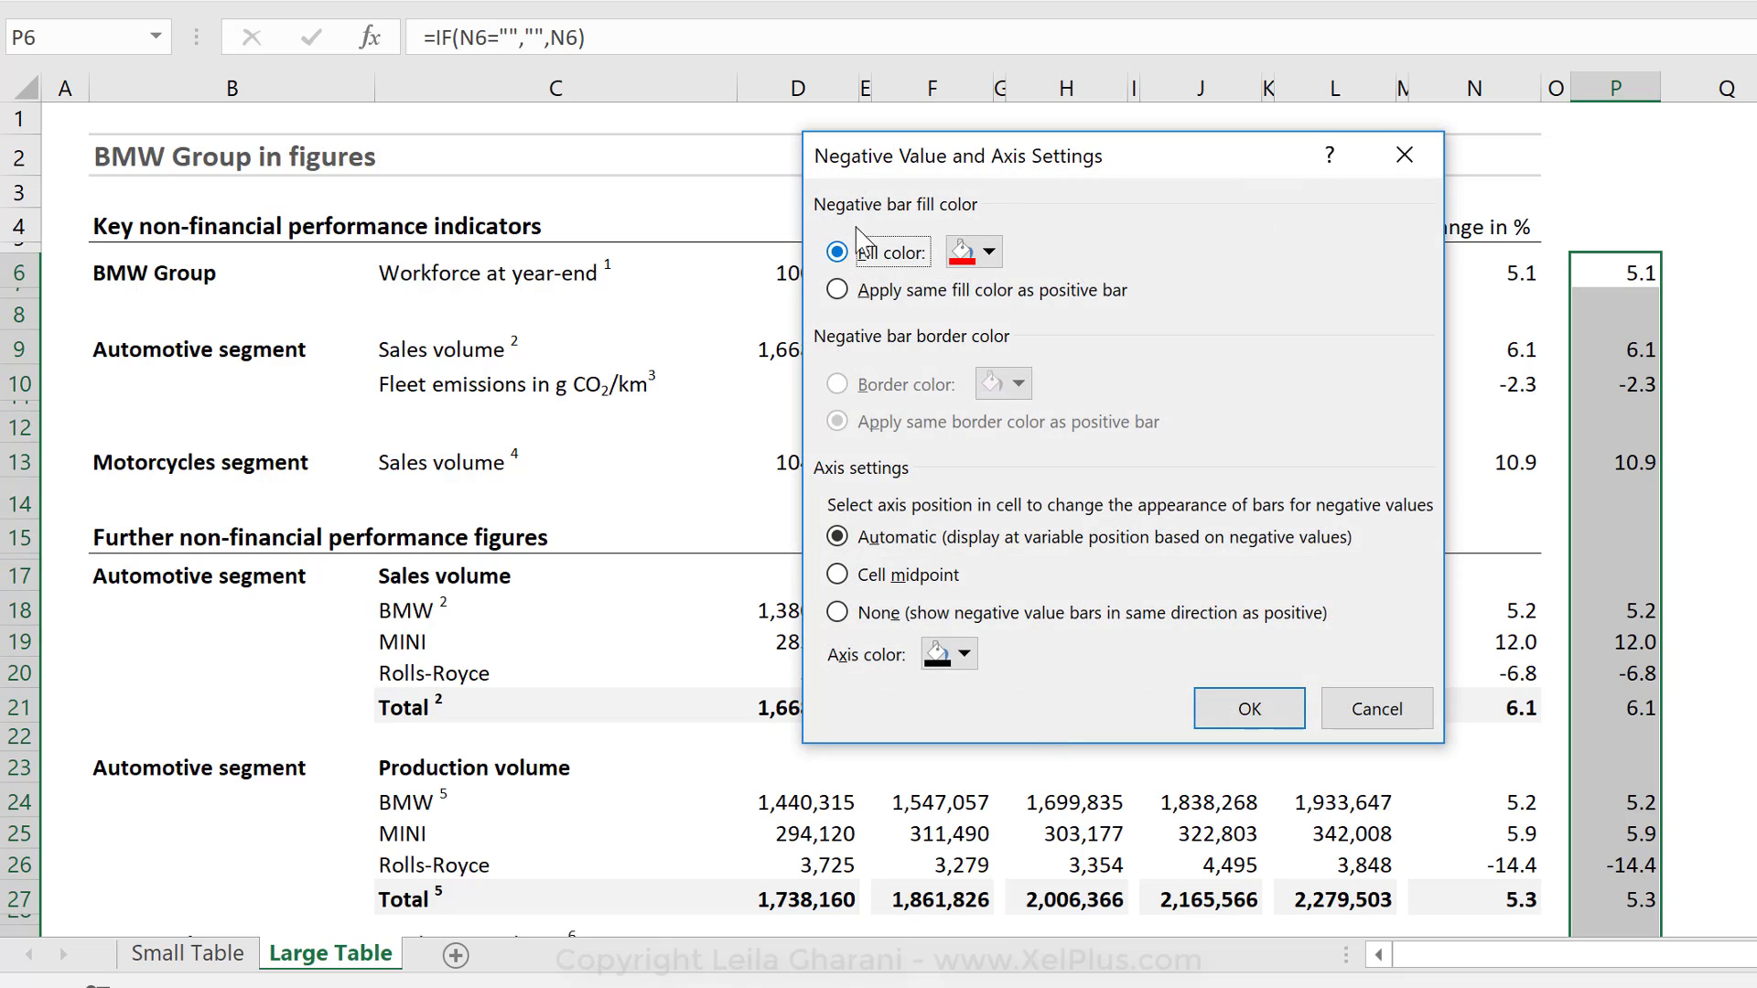
click(989, 254)
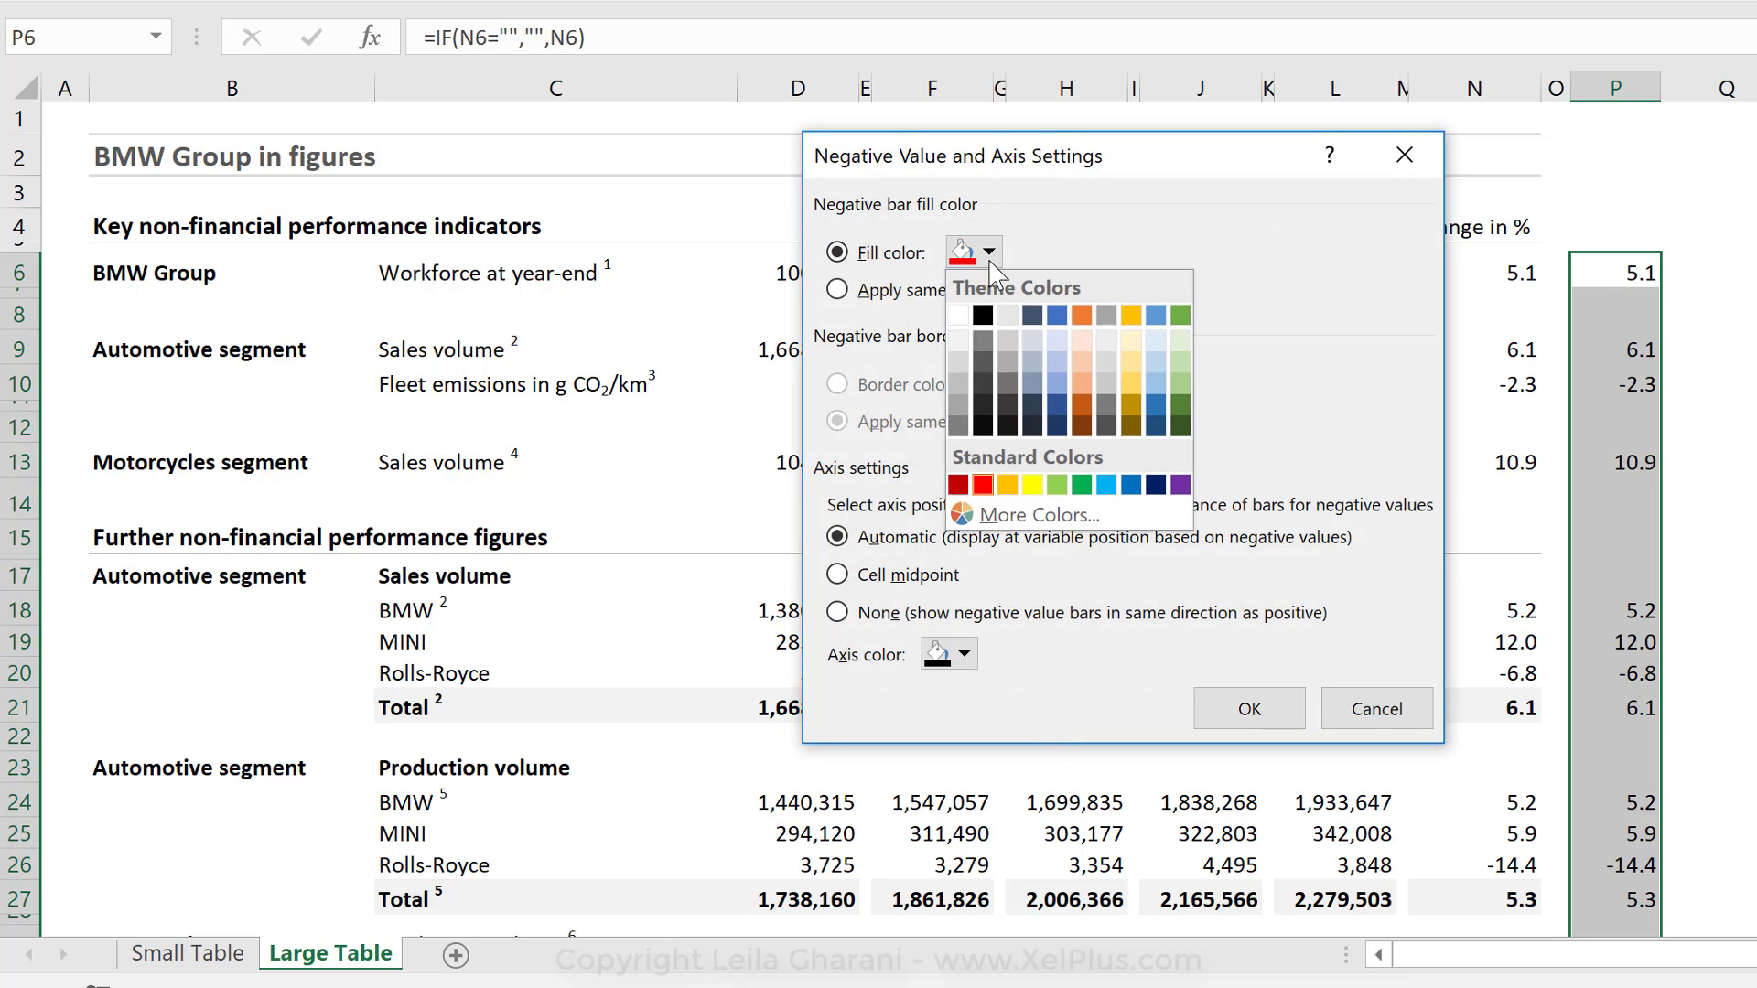
click(1084, 379)
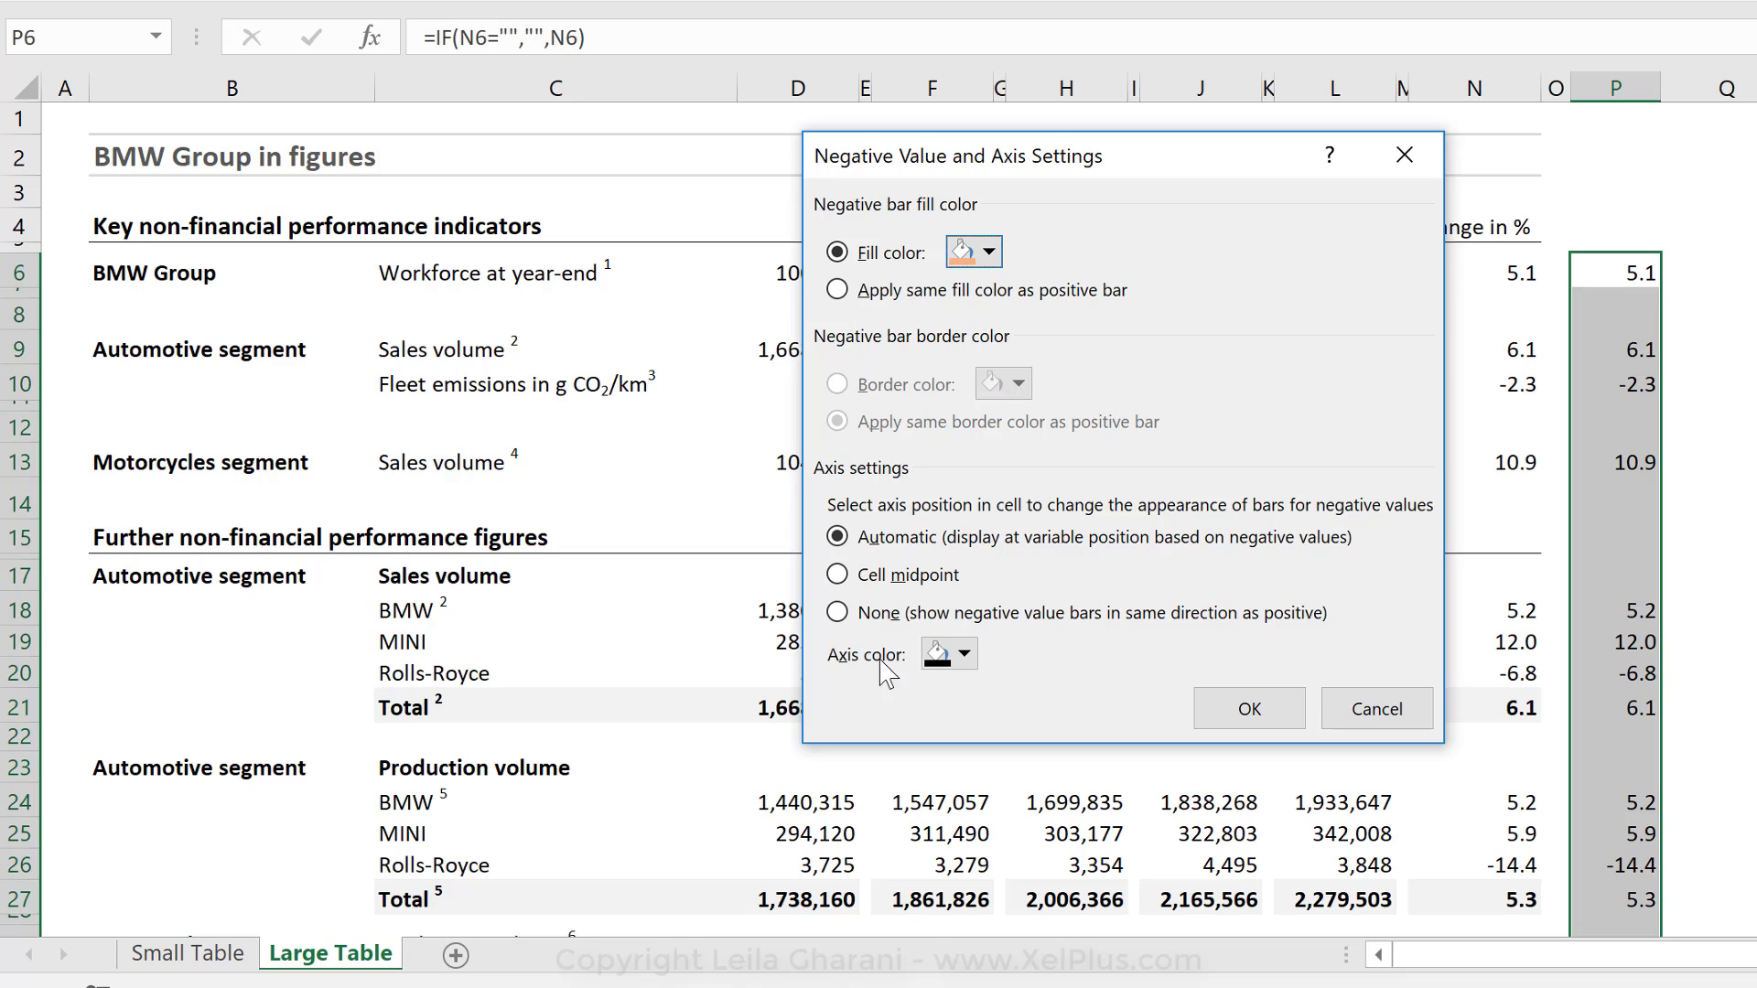
click(964, 655)
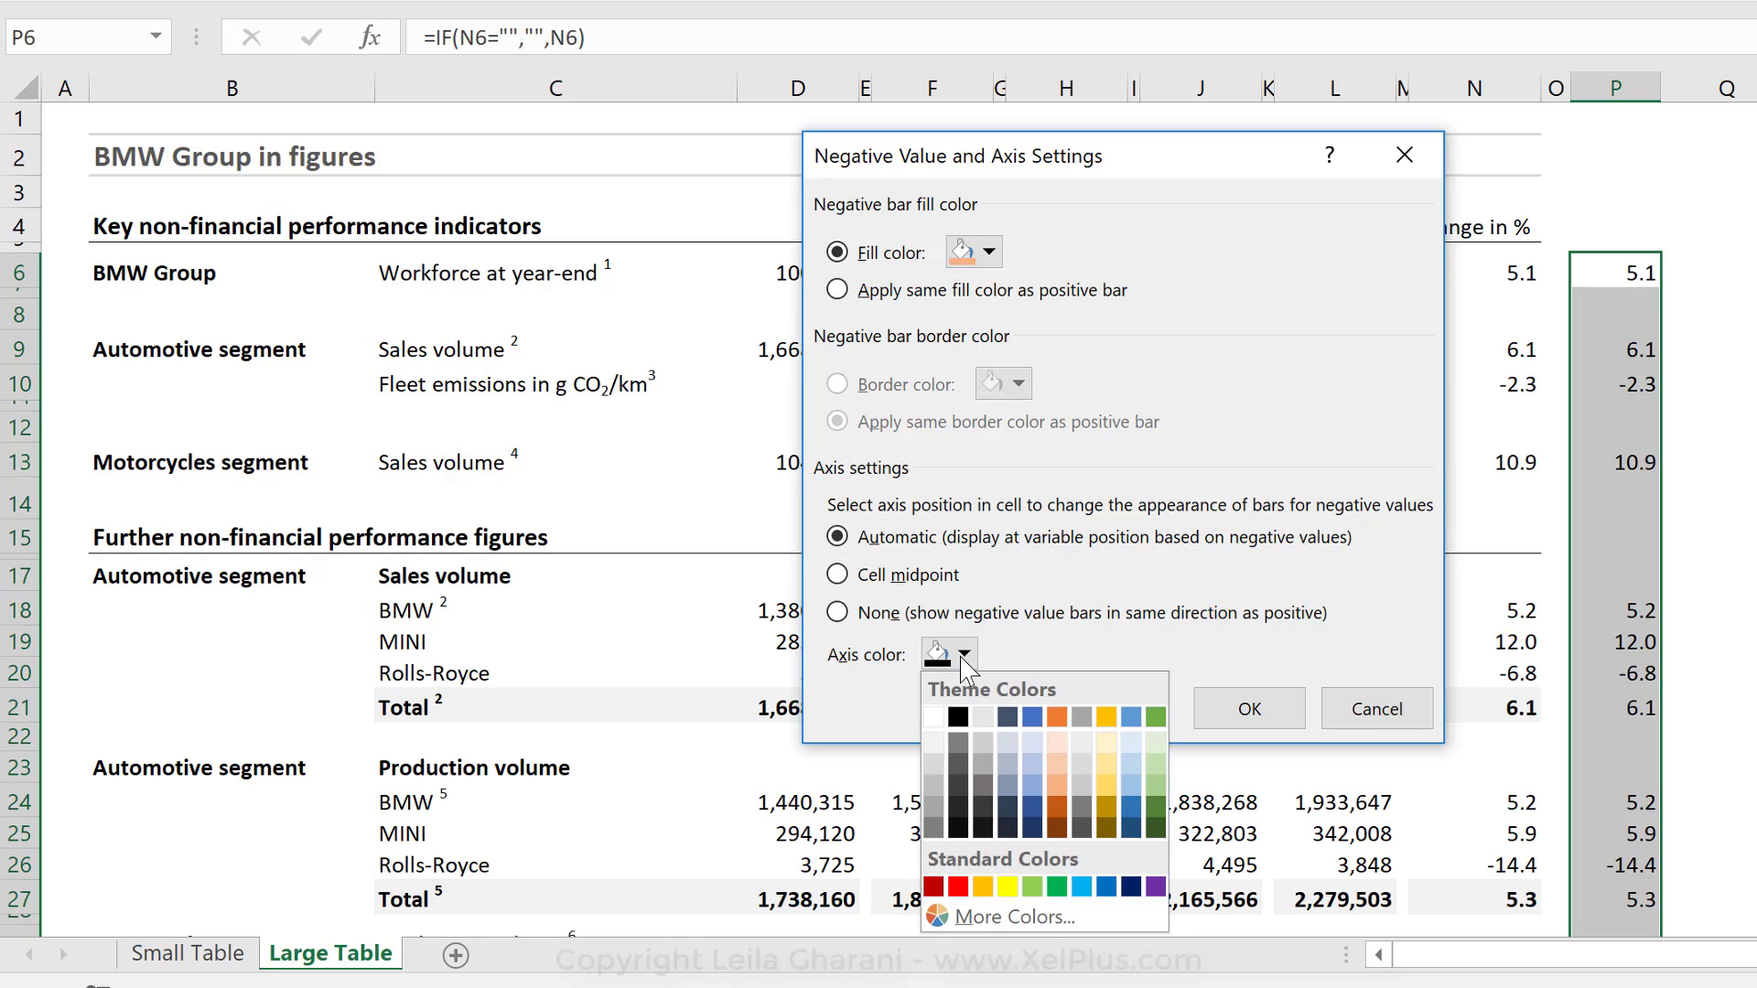
click(935, 718)
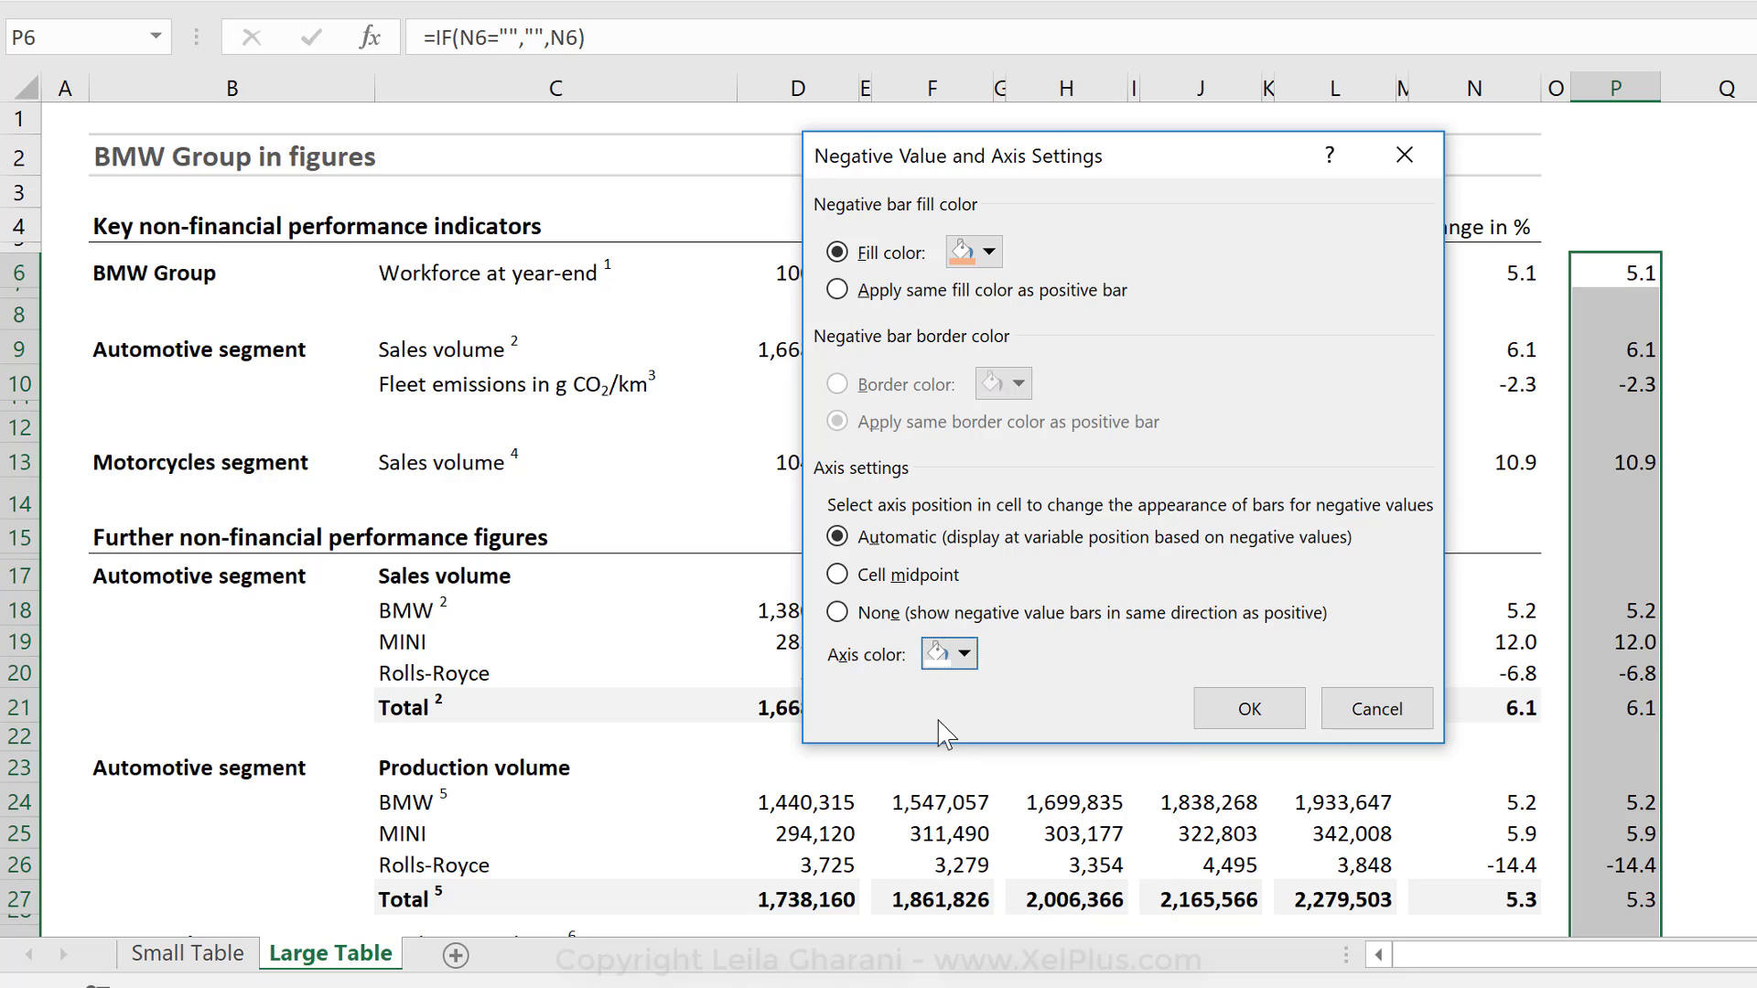
click(1248, 709)
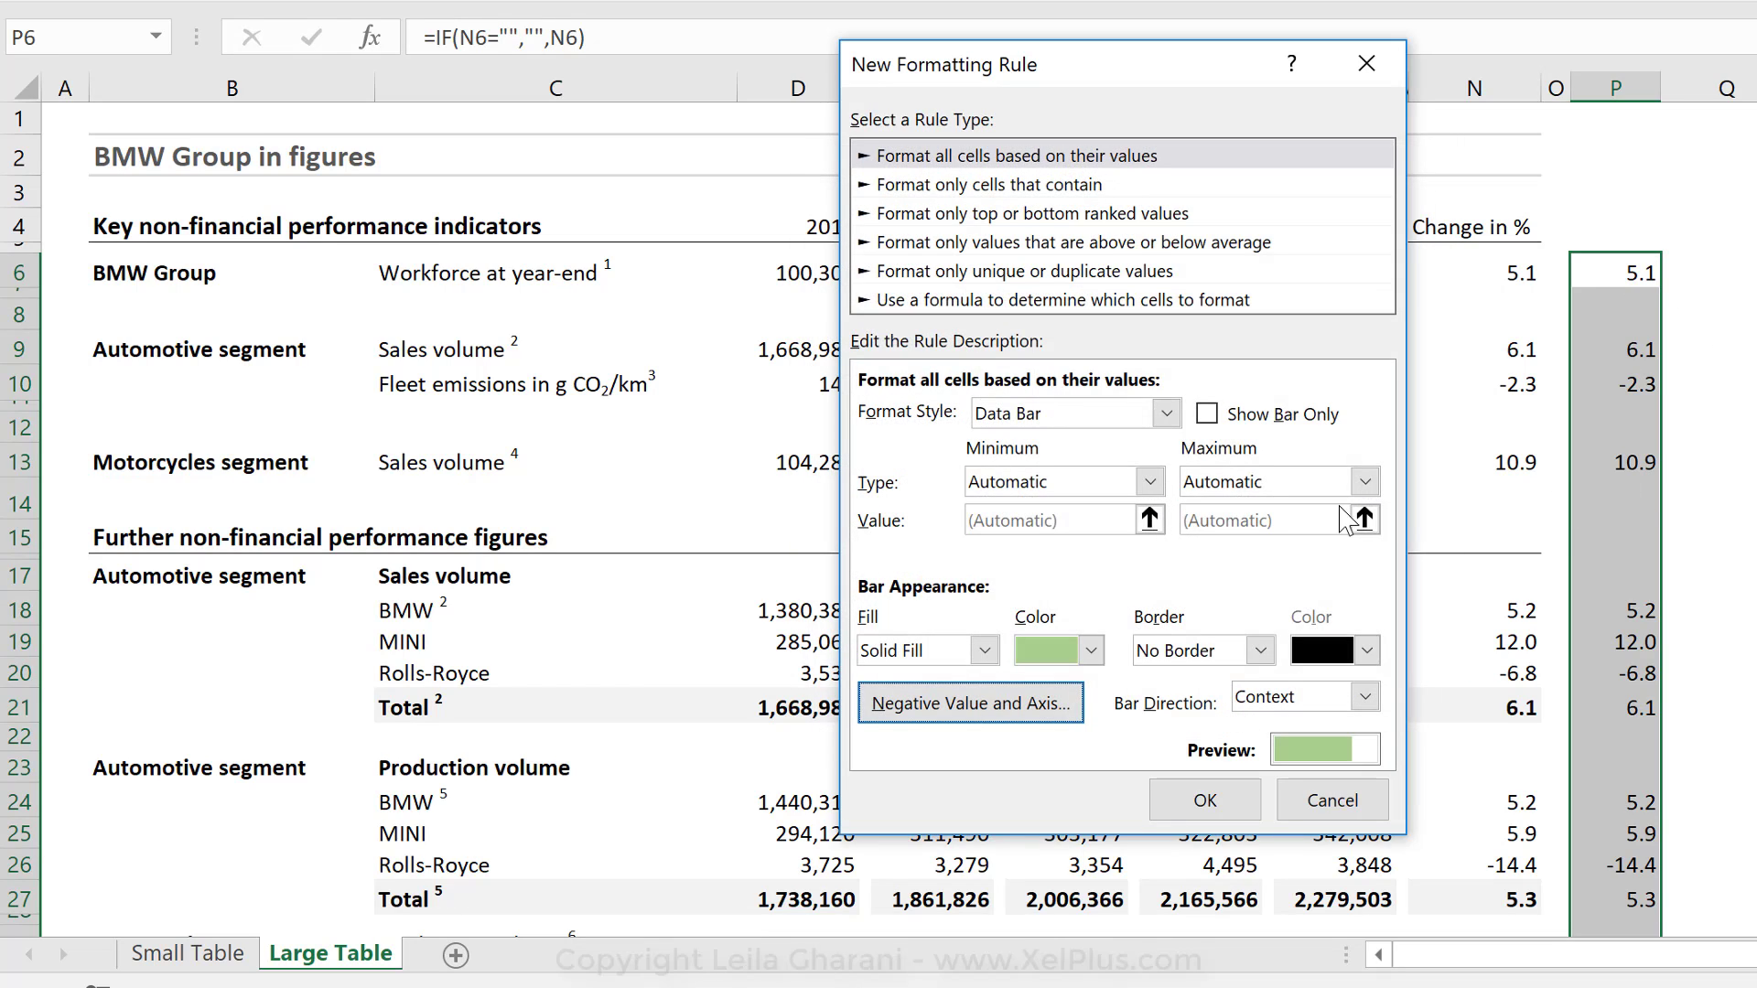
Apply the data bar rule with Show Bar Only, then narrow column P to width 3.40
click(1207, 416)
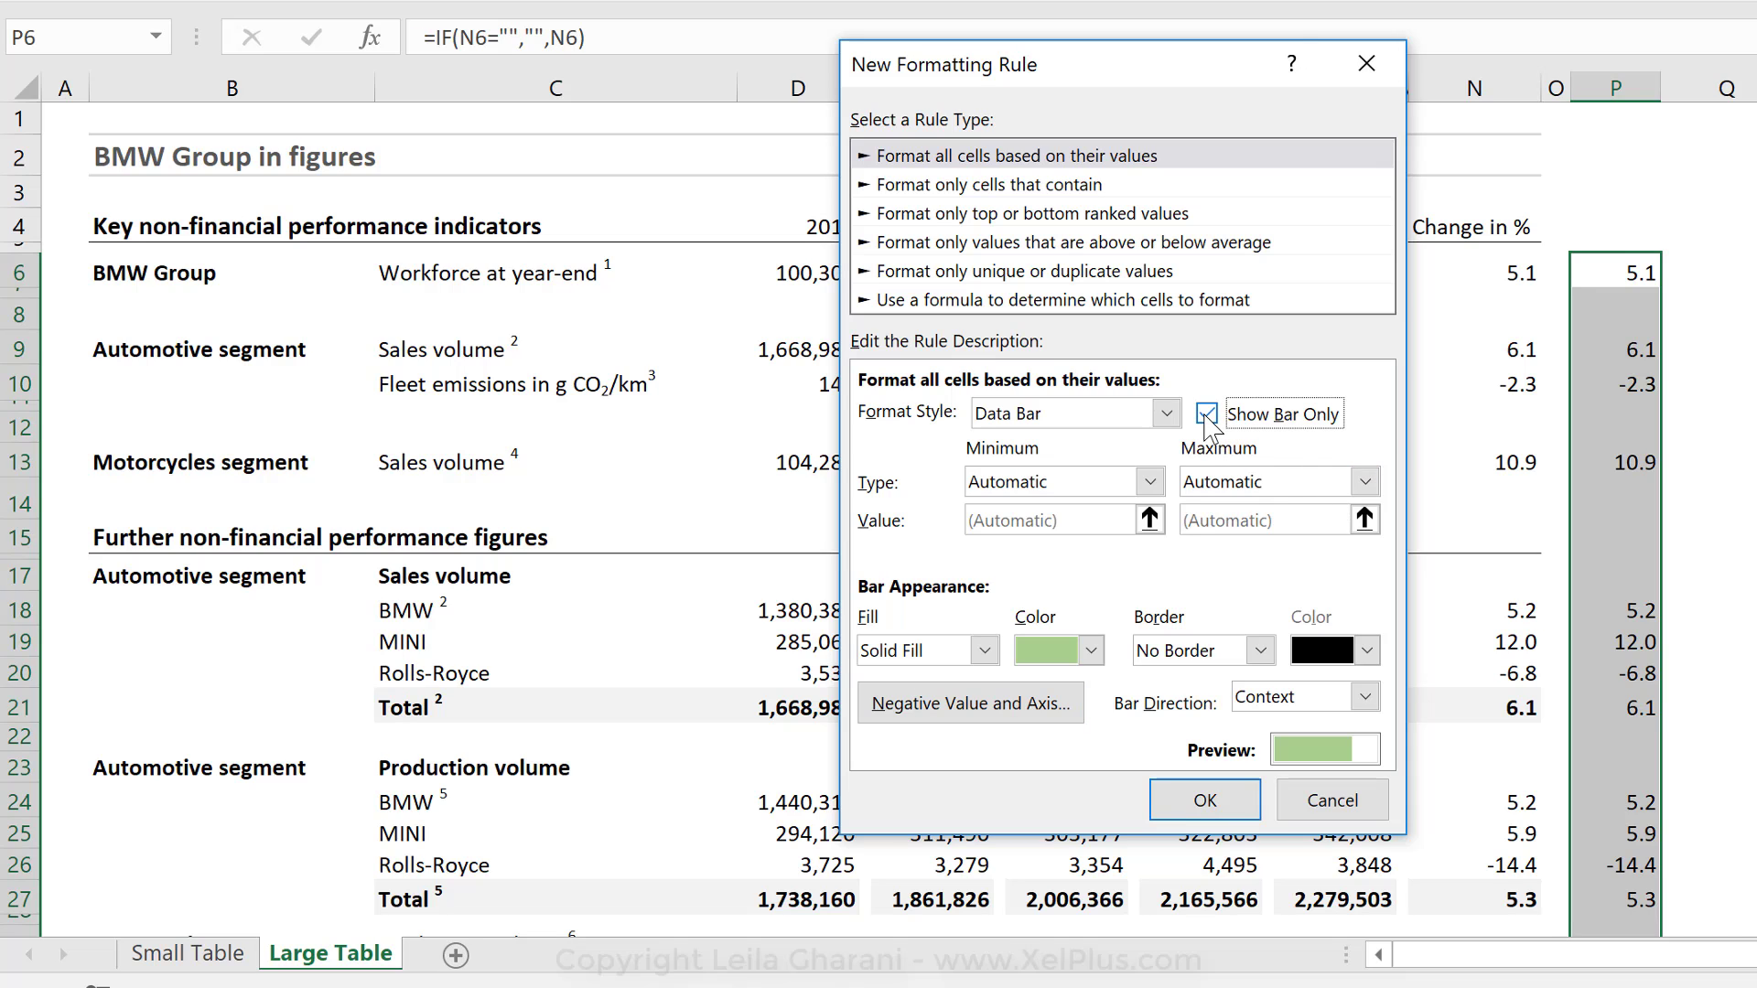
click(1236, 789)
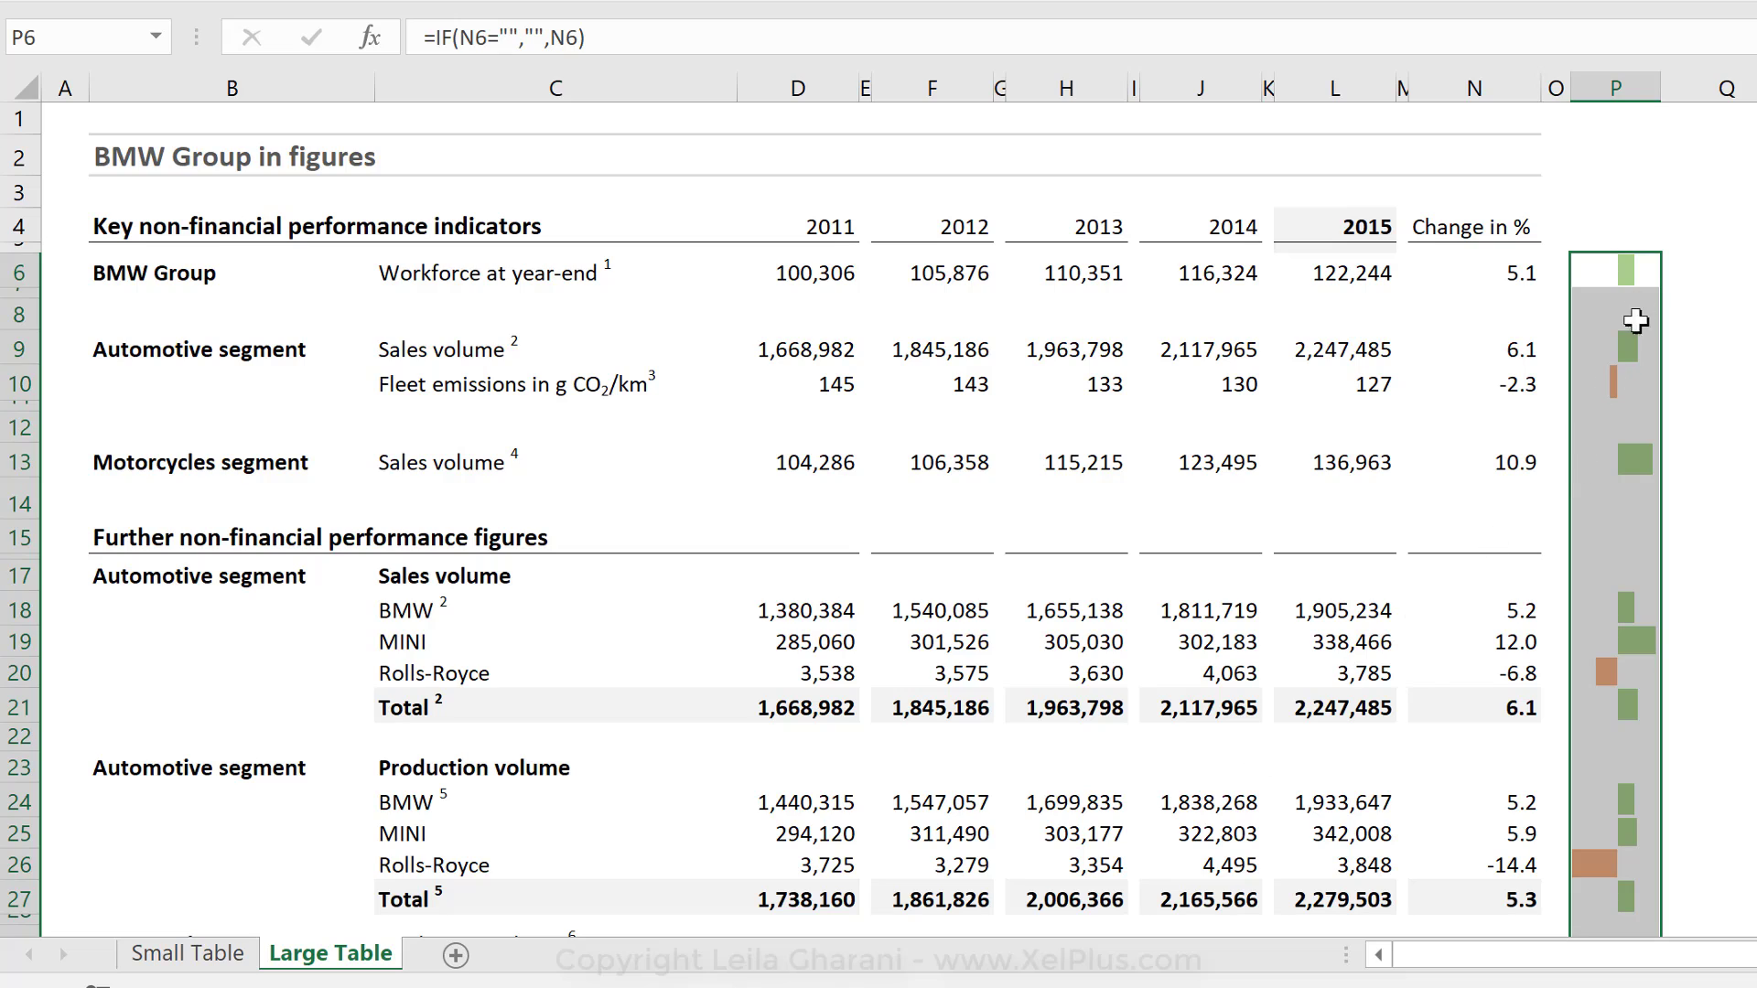
drag(1660, 89, 1616, 98)
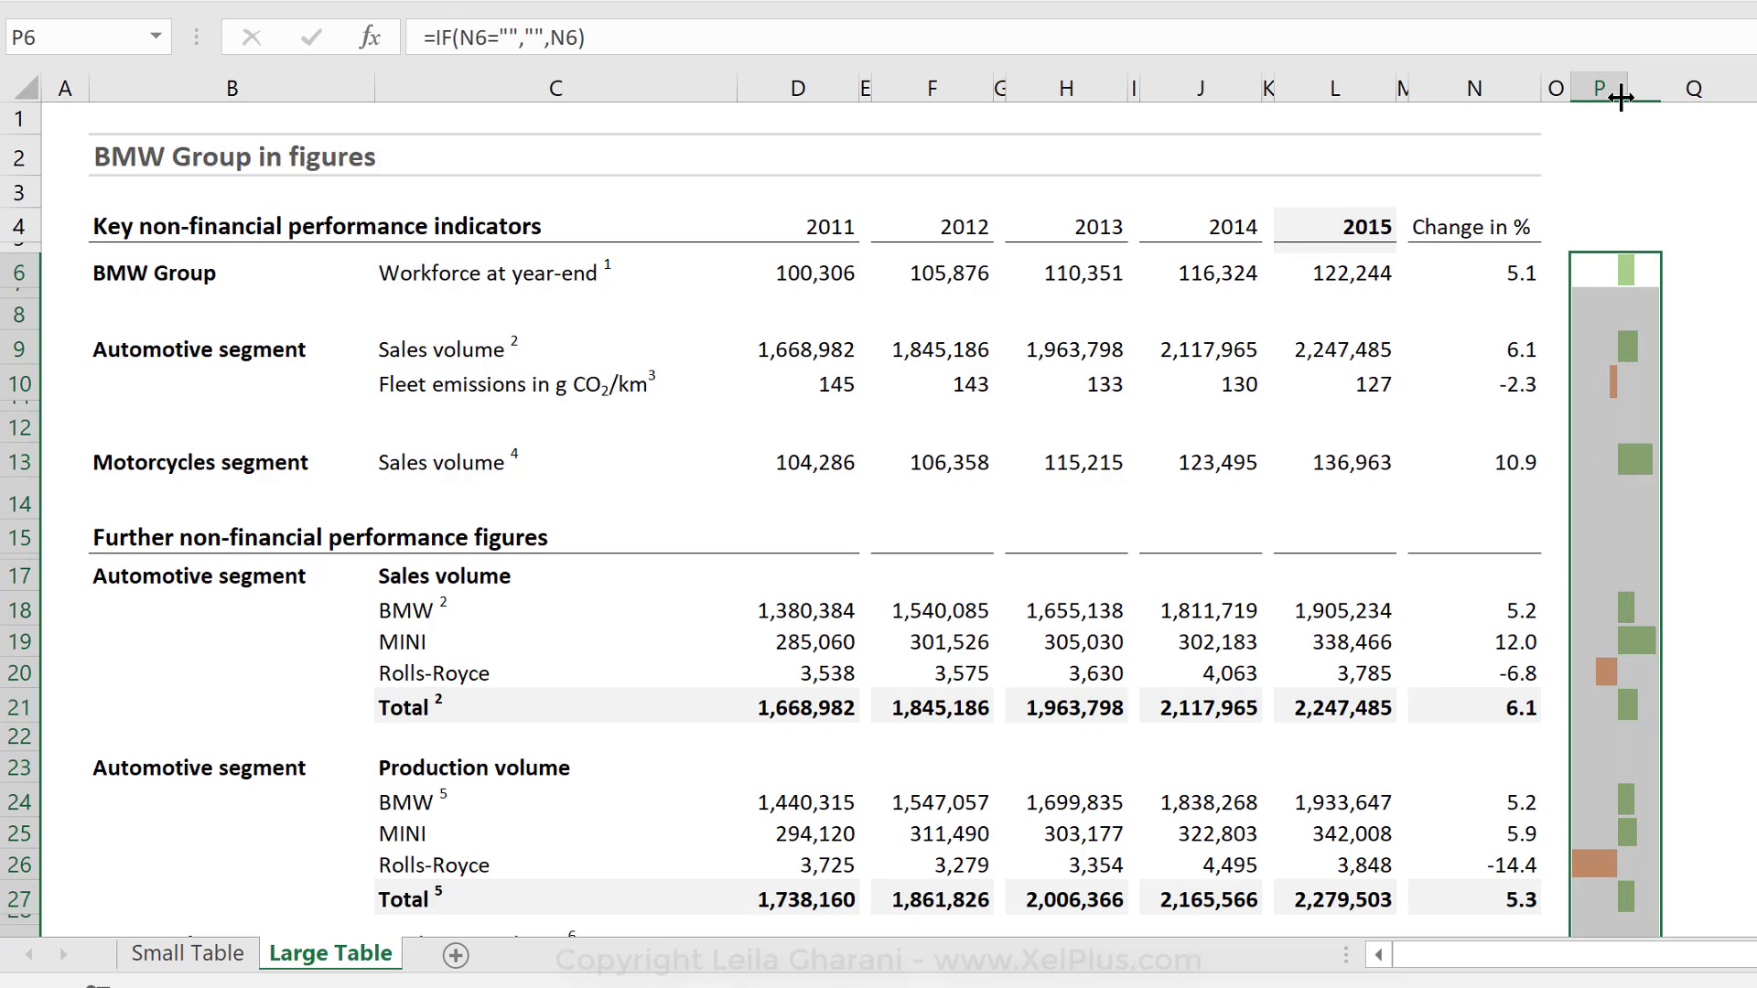
Review the bars, check P13's formula, and select the empty column O cell in the Workforce row
scroll(1671, 488, down, 2)
click(1672, 488)
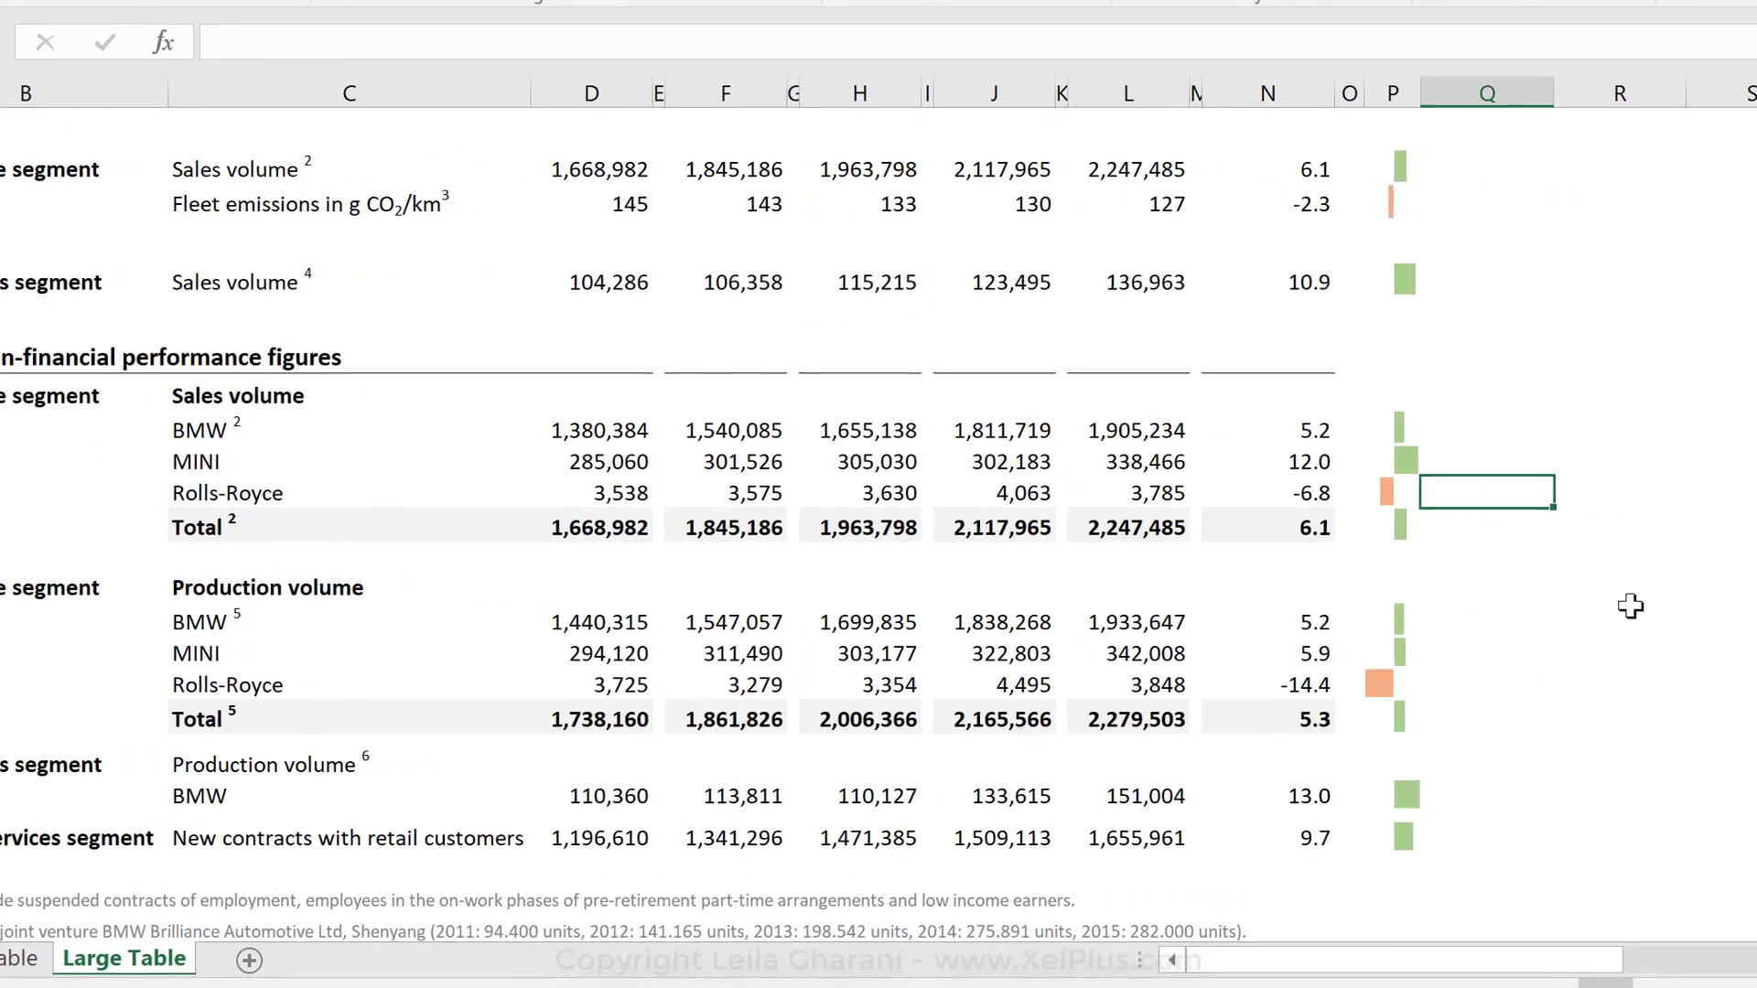
scroll(1629, 607, up, 2)
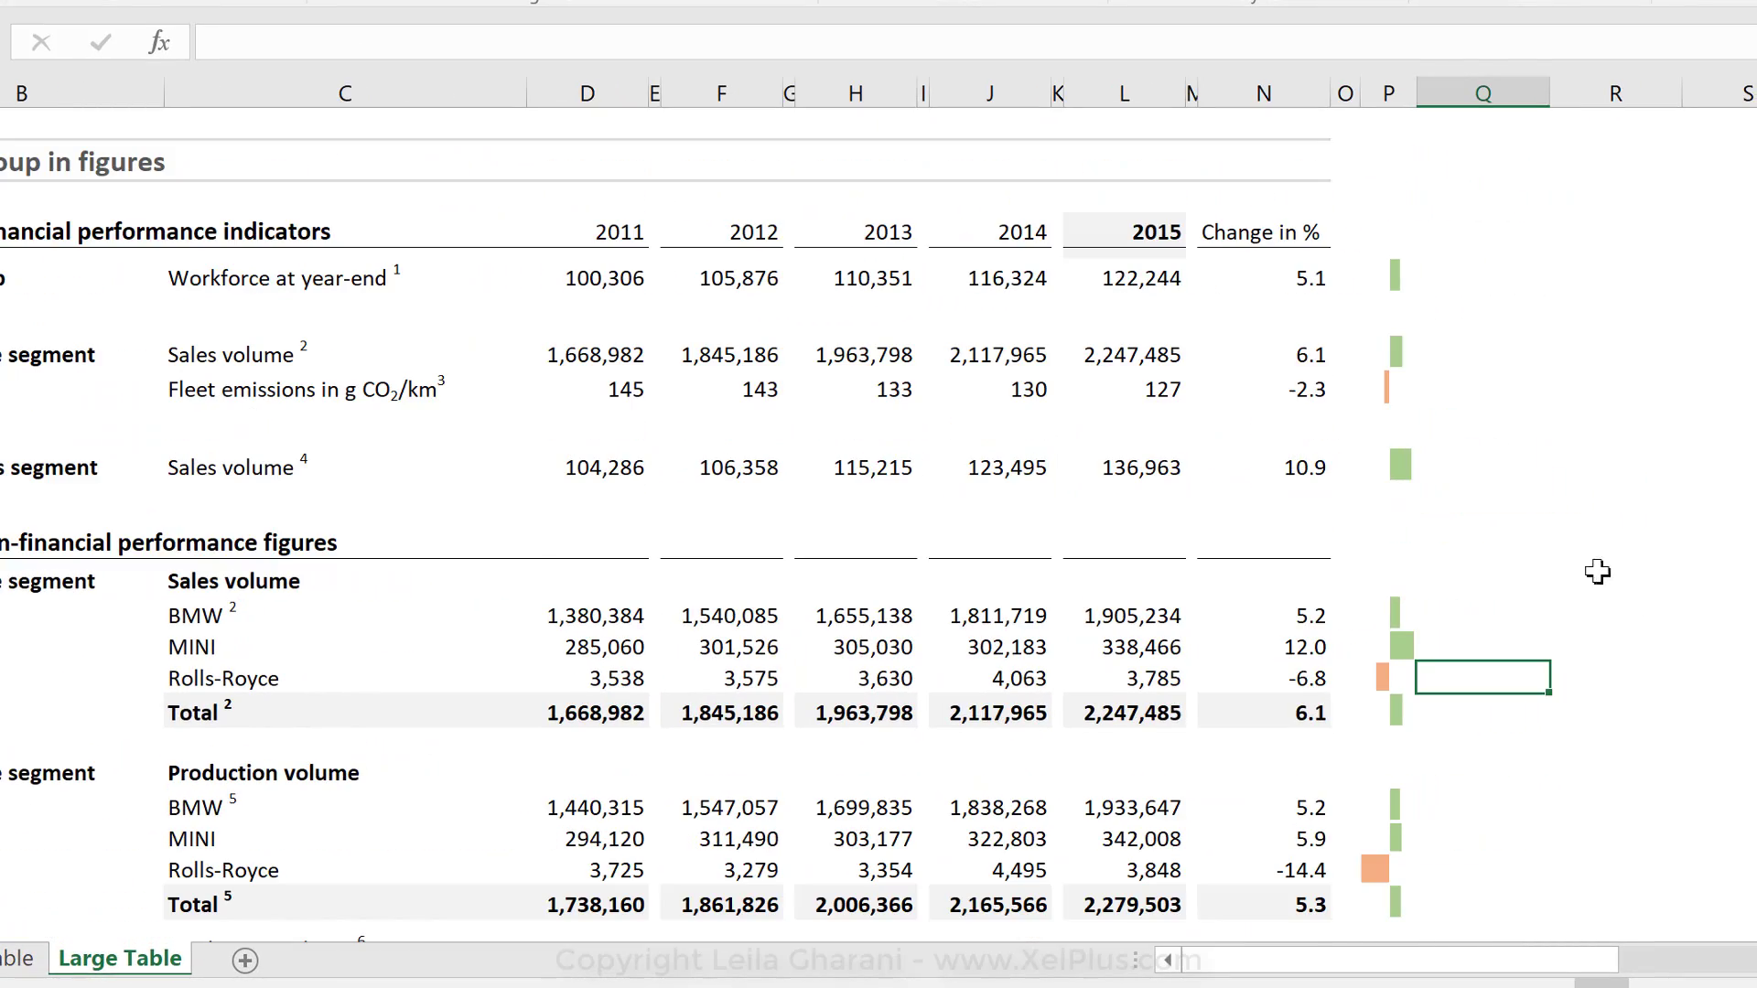
click(1400, 481)
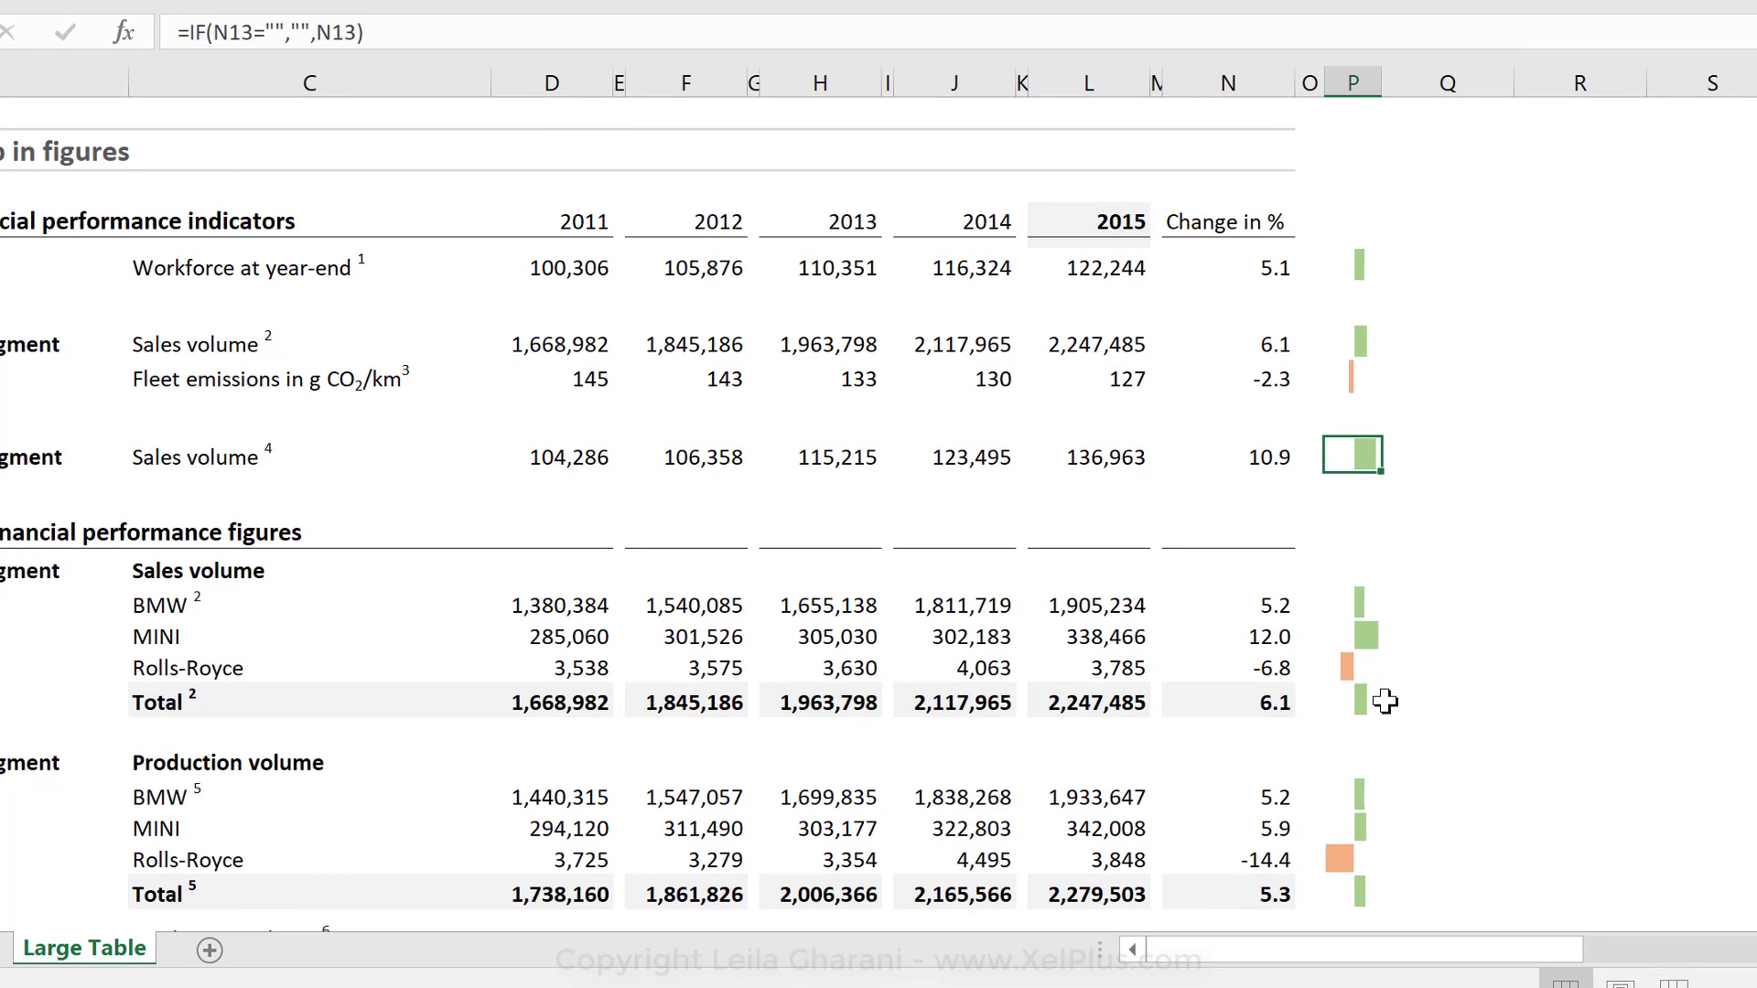
click(1309, 267)
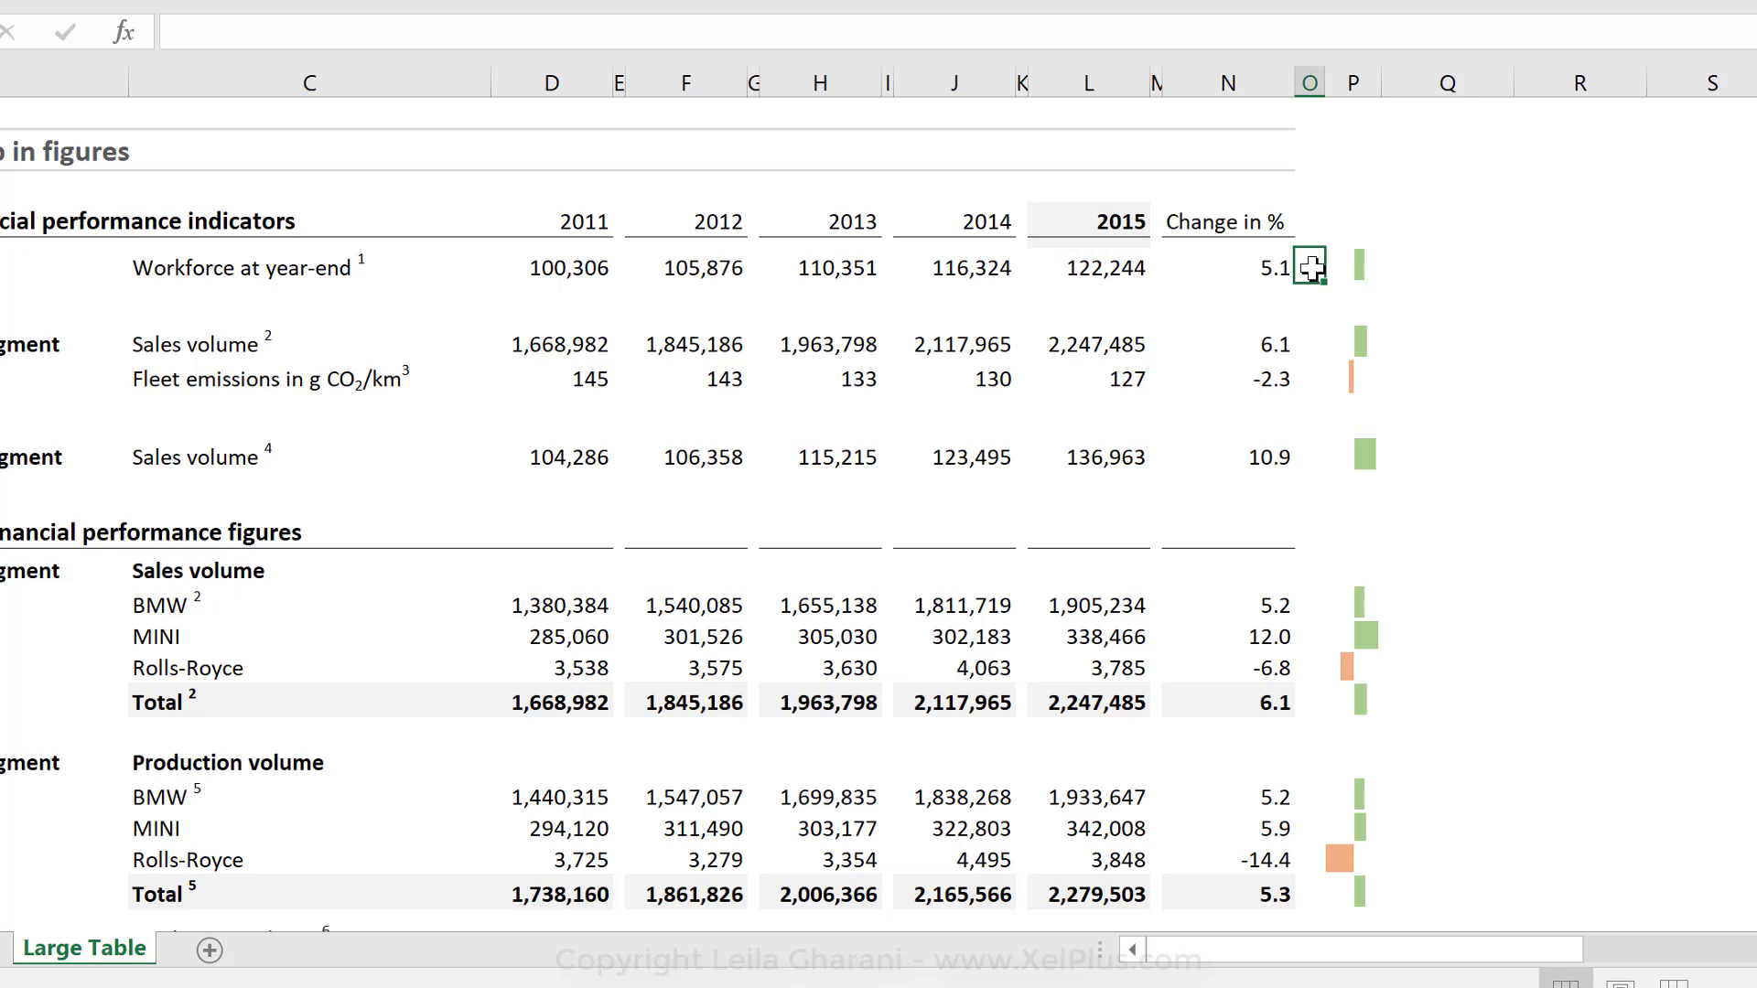
Hide column P with its data bars, then select empty cell Q1
right_click(1313, 268)
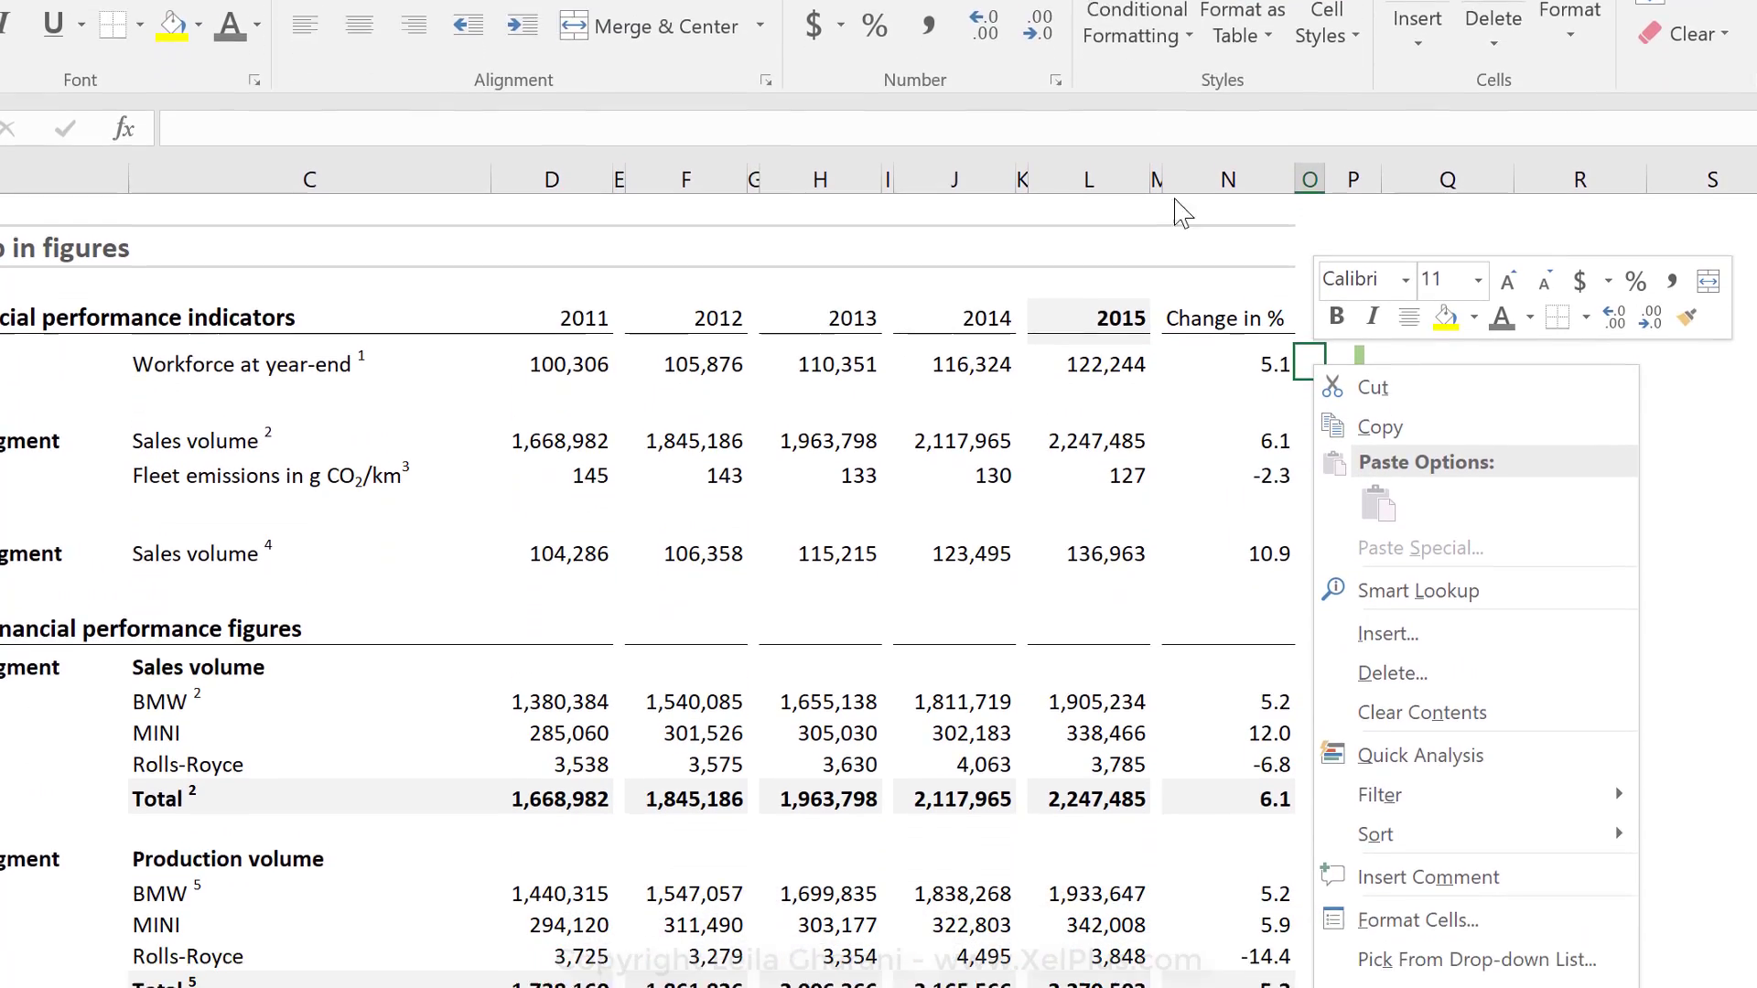
key(Escape)
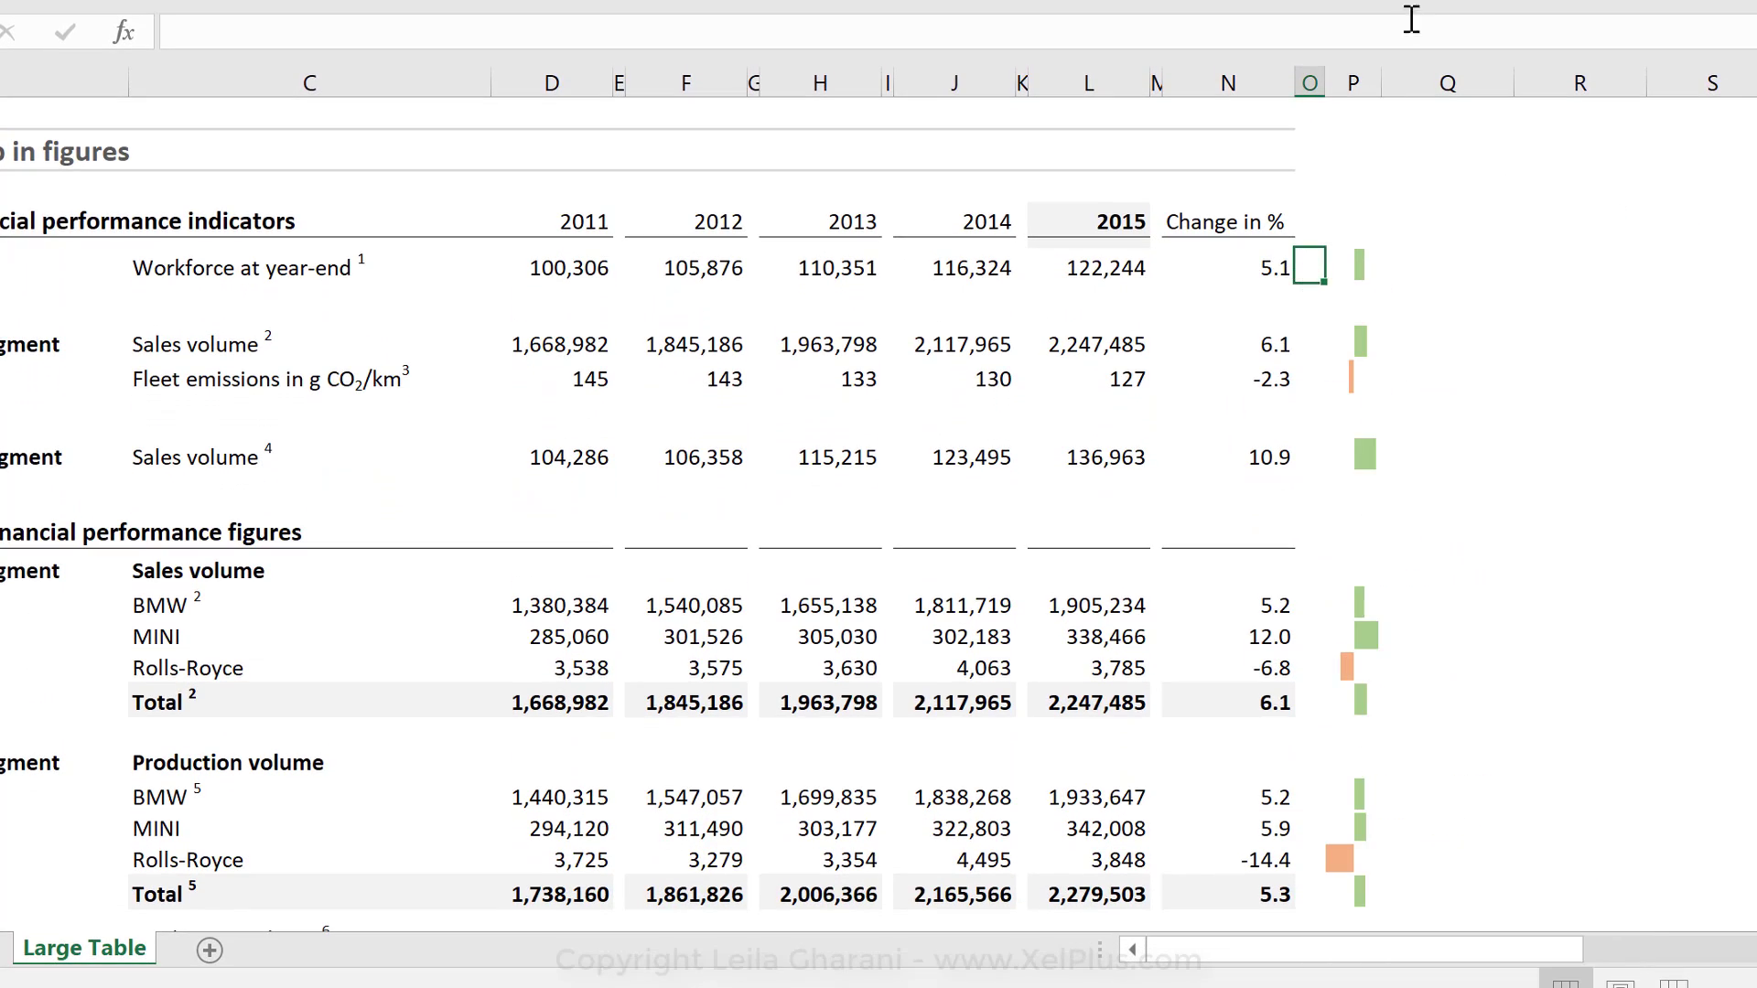
click(1354, 83)
right_click(1353, 82)
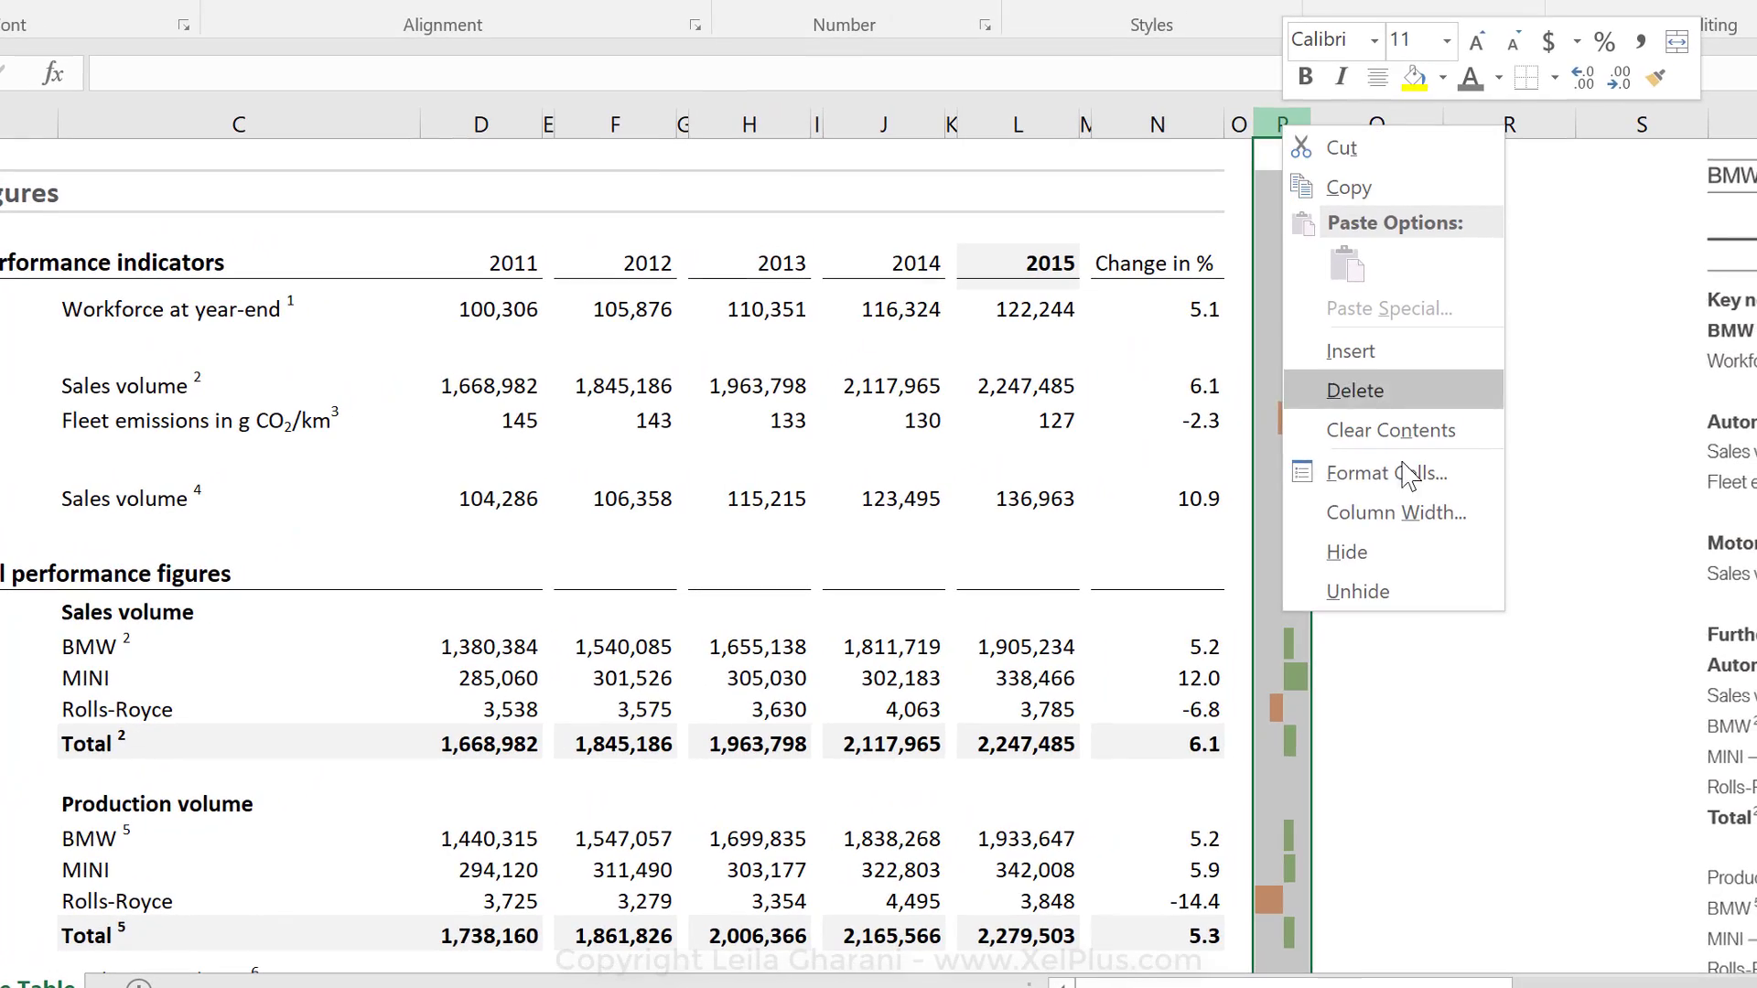
click(1341, 552)
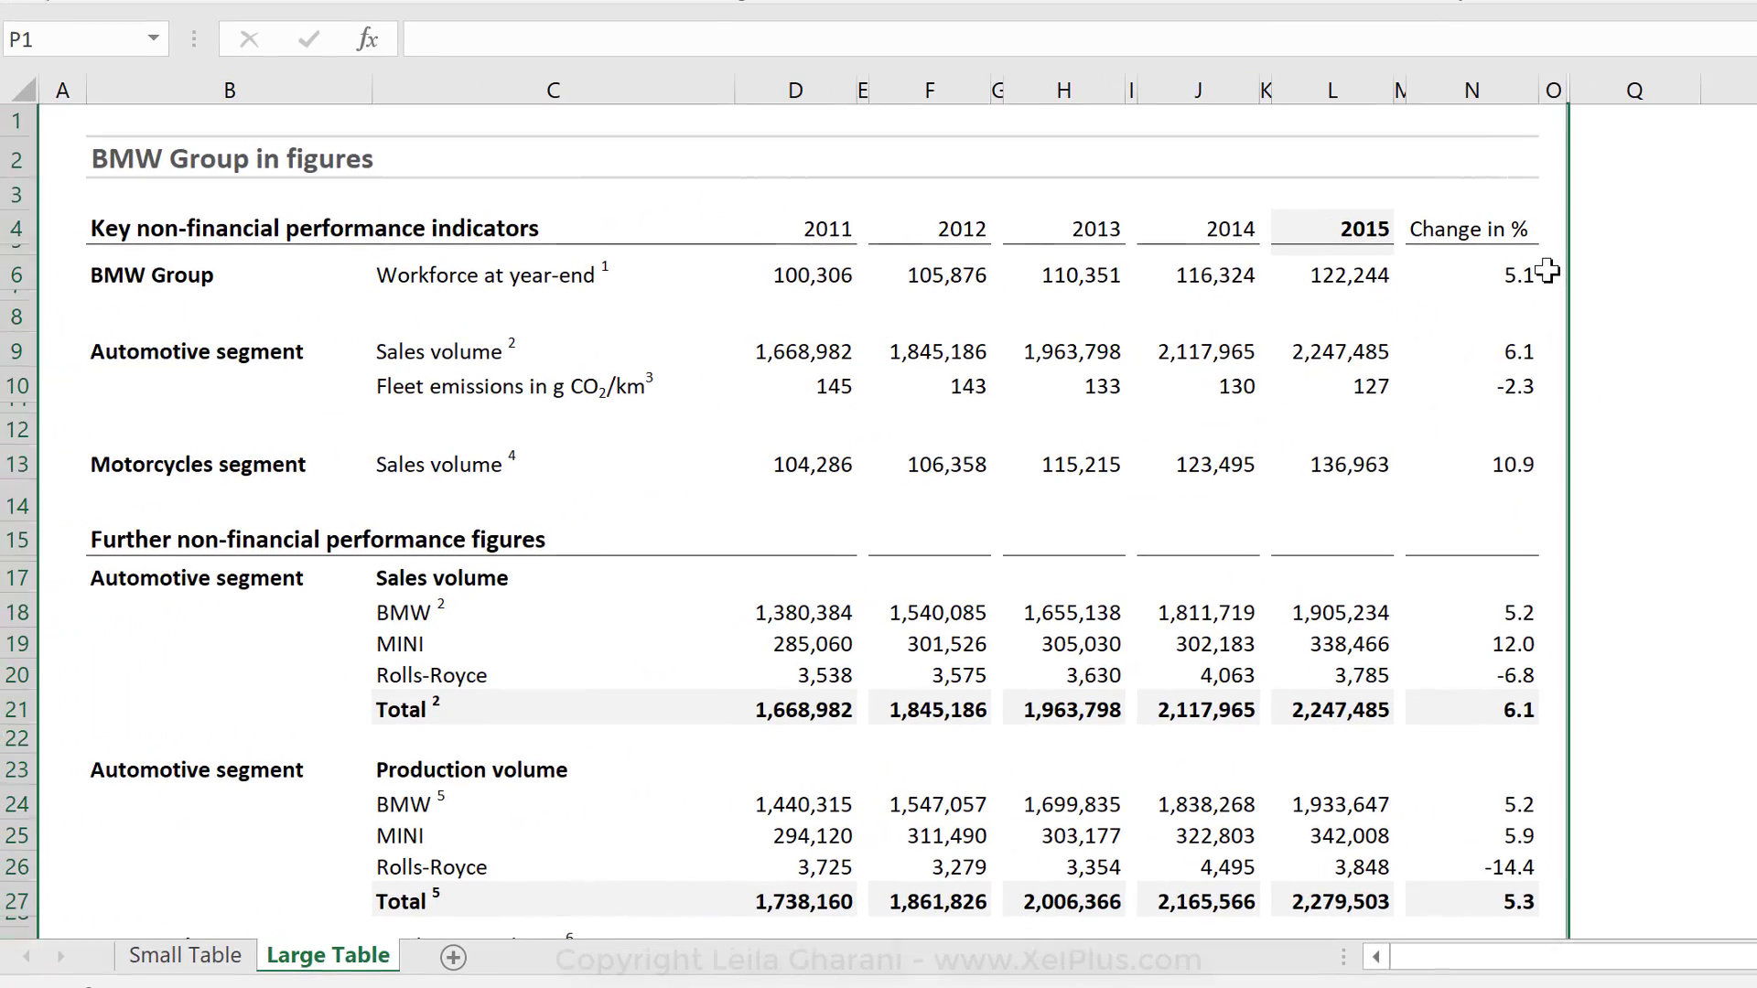
click(1548, 272)
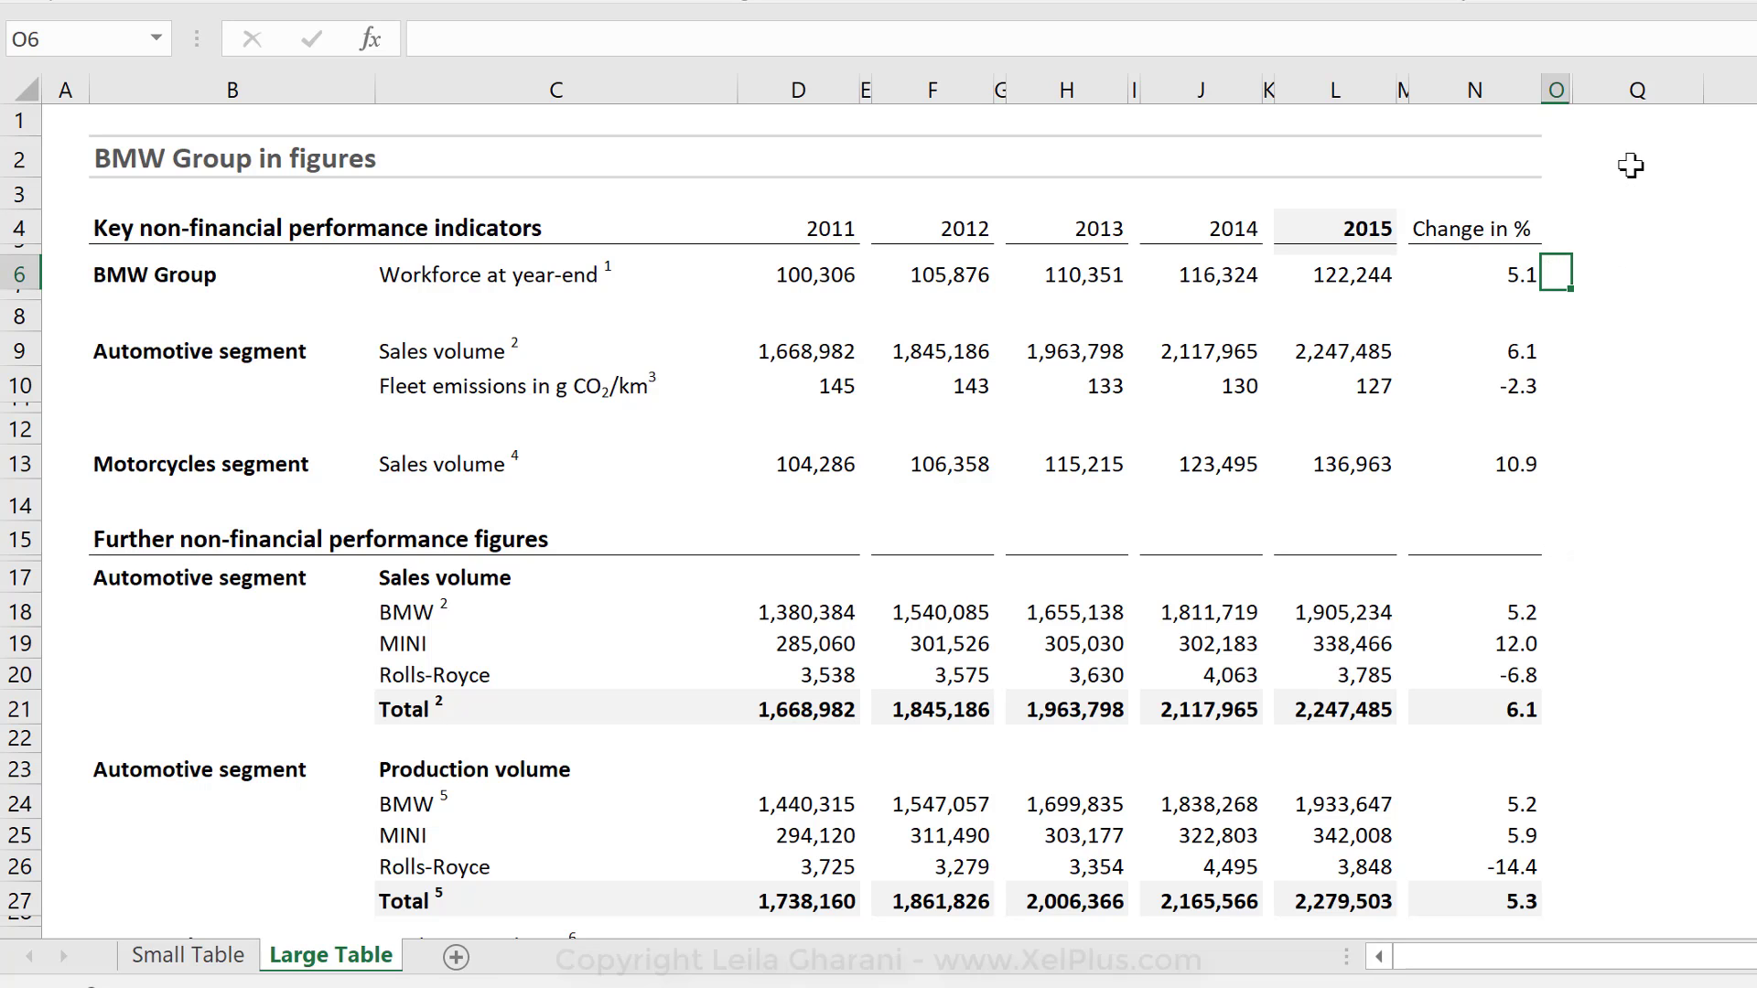
click(1634, 120)
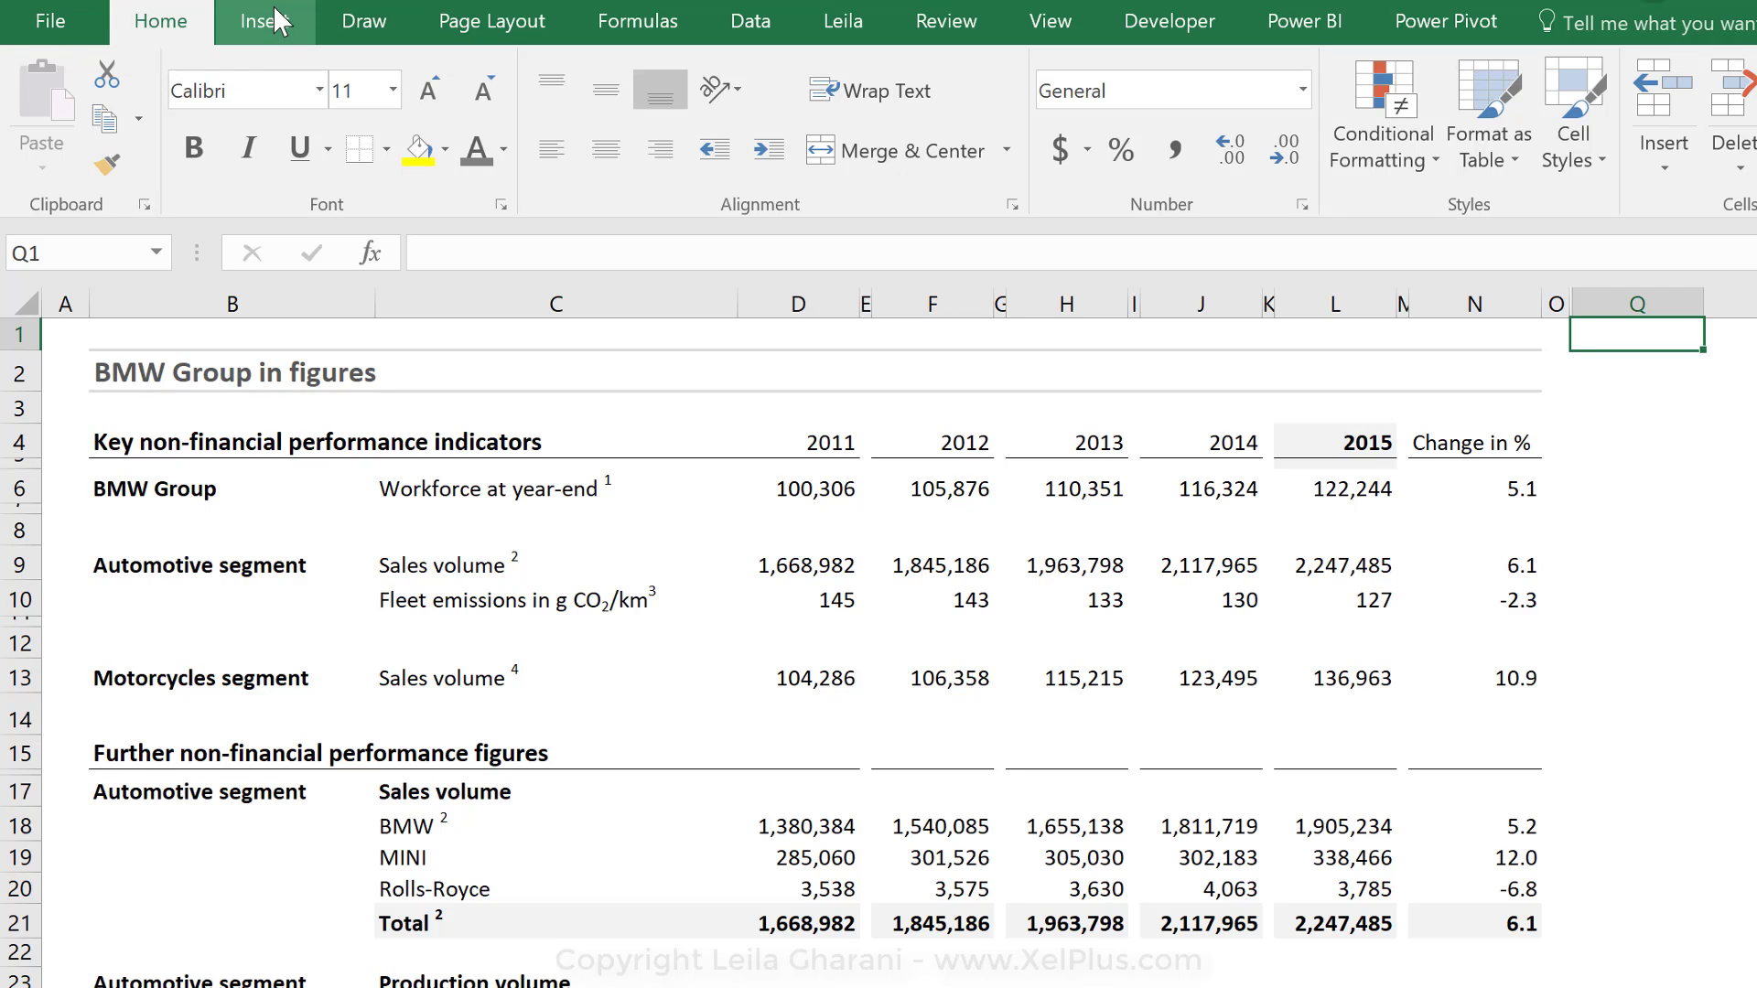
Insert ▼, ▲ and ■ into Q1 from the Symbol dialog's recently used symbols
click(272, 24)
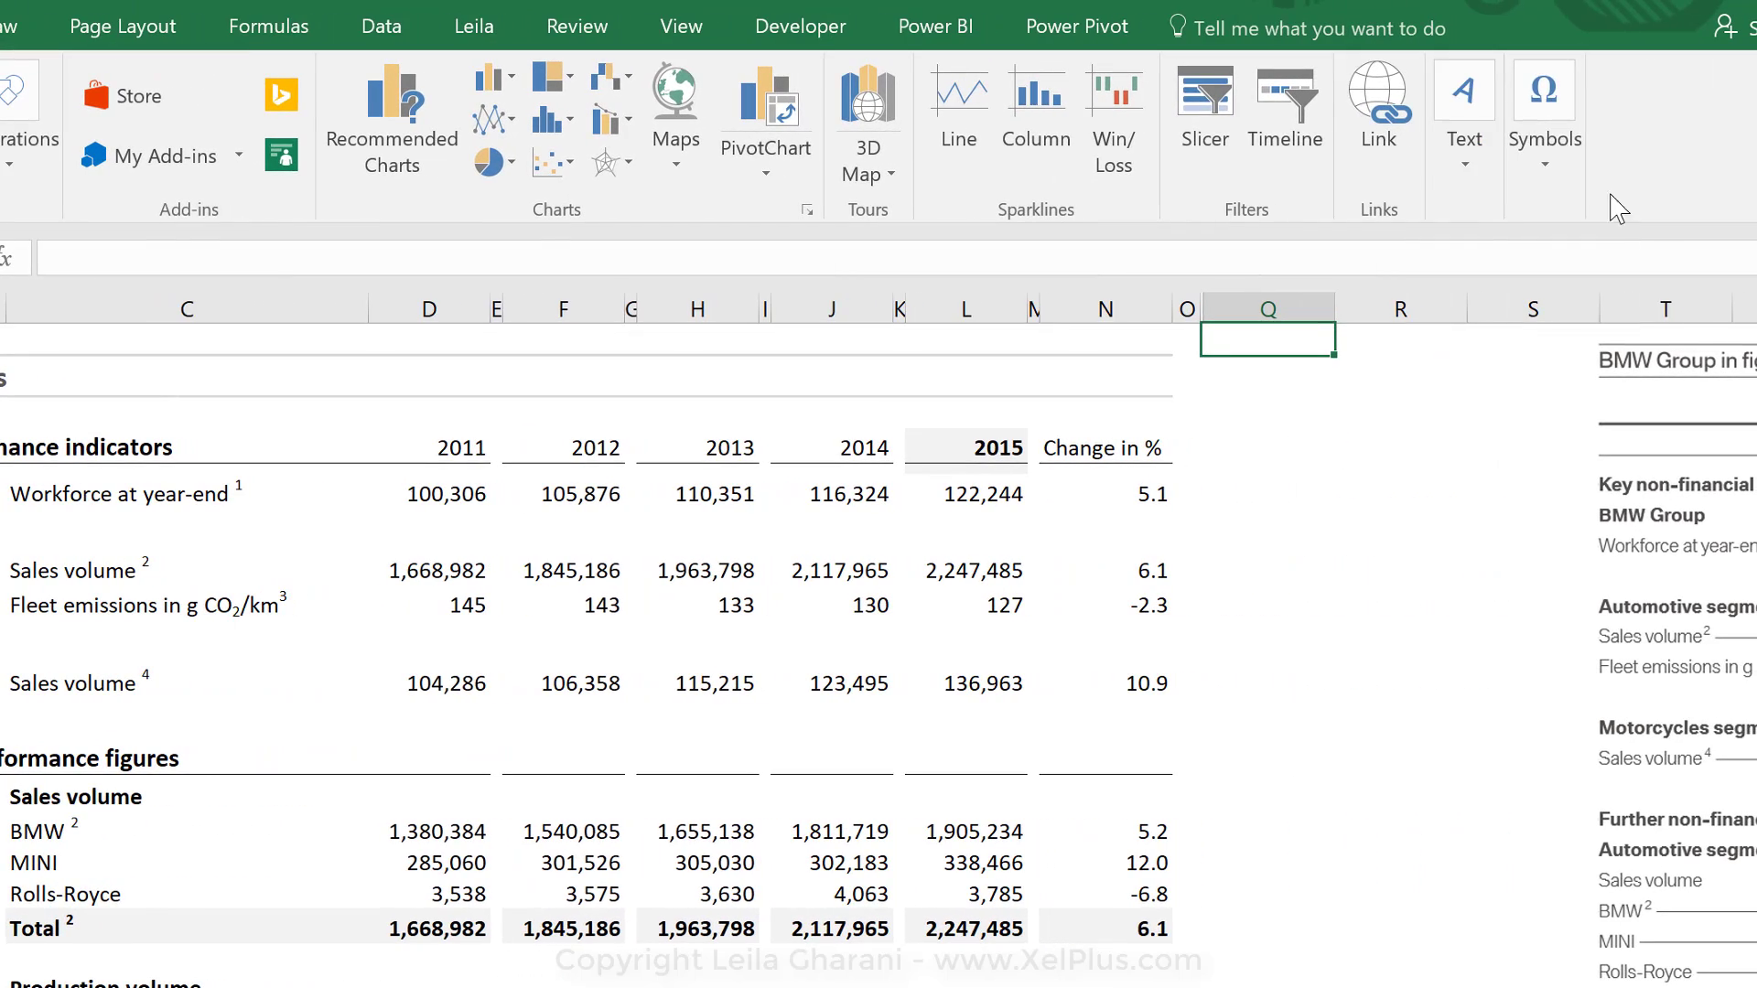
click(1567, 128)
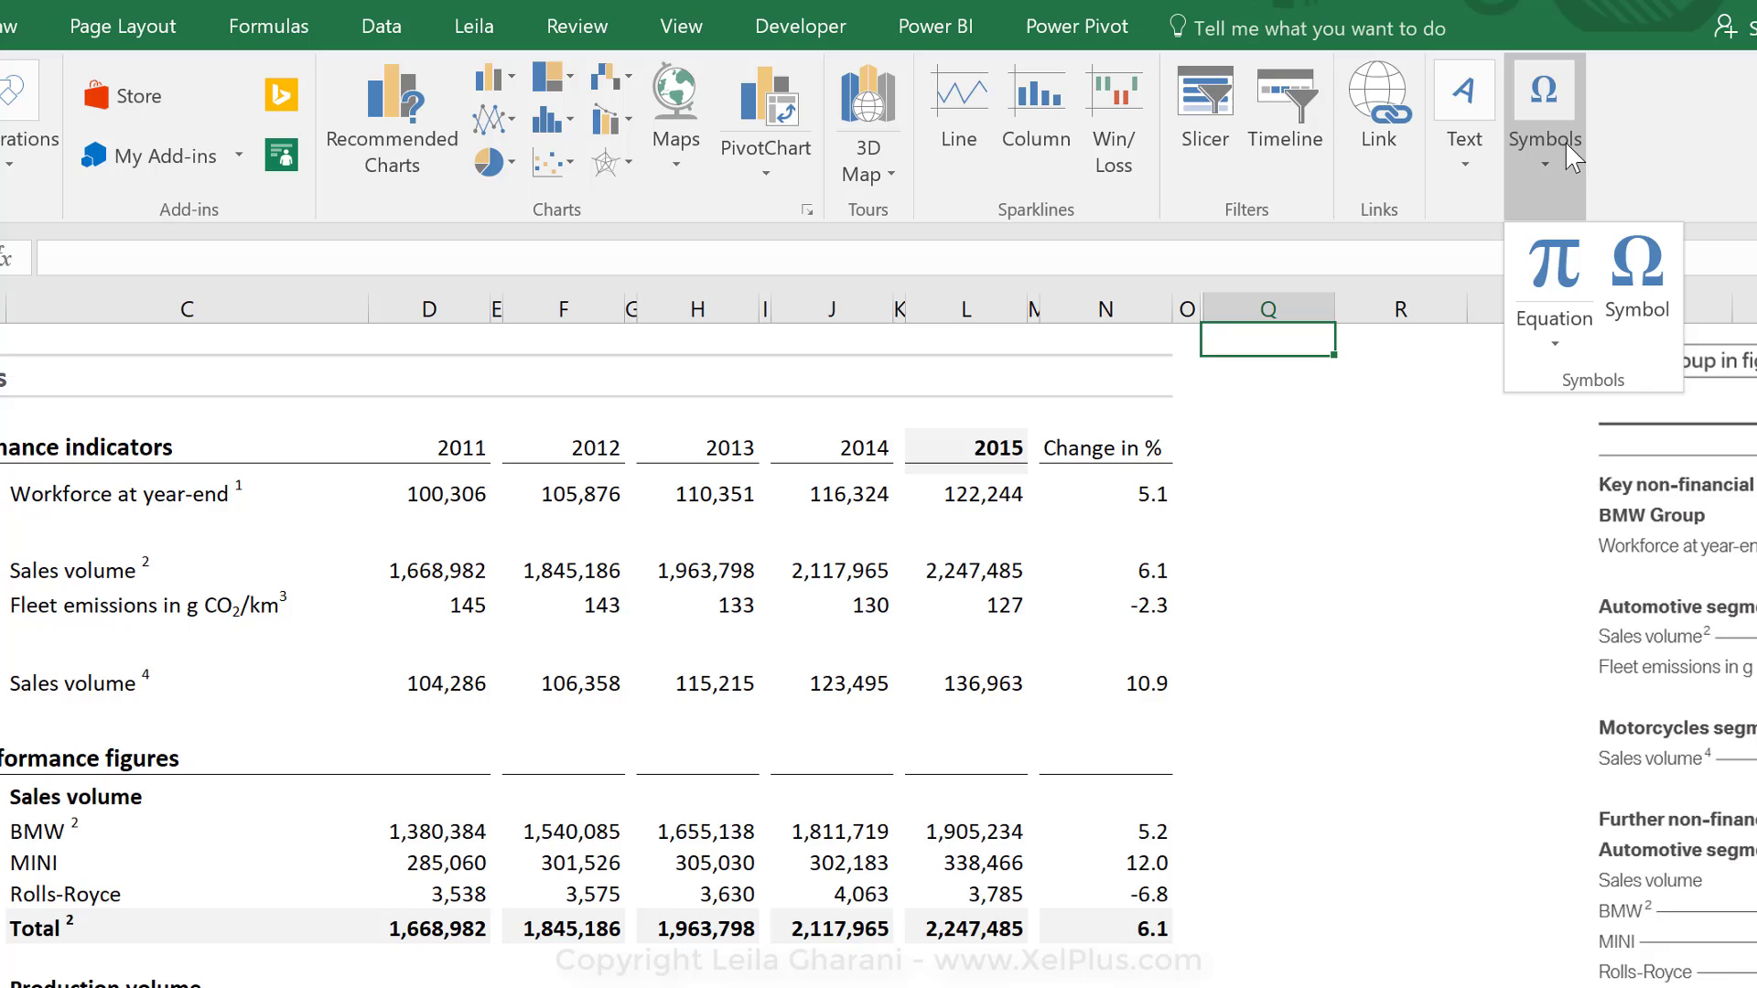
click(1636, 284)
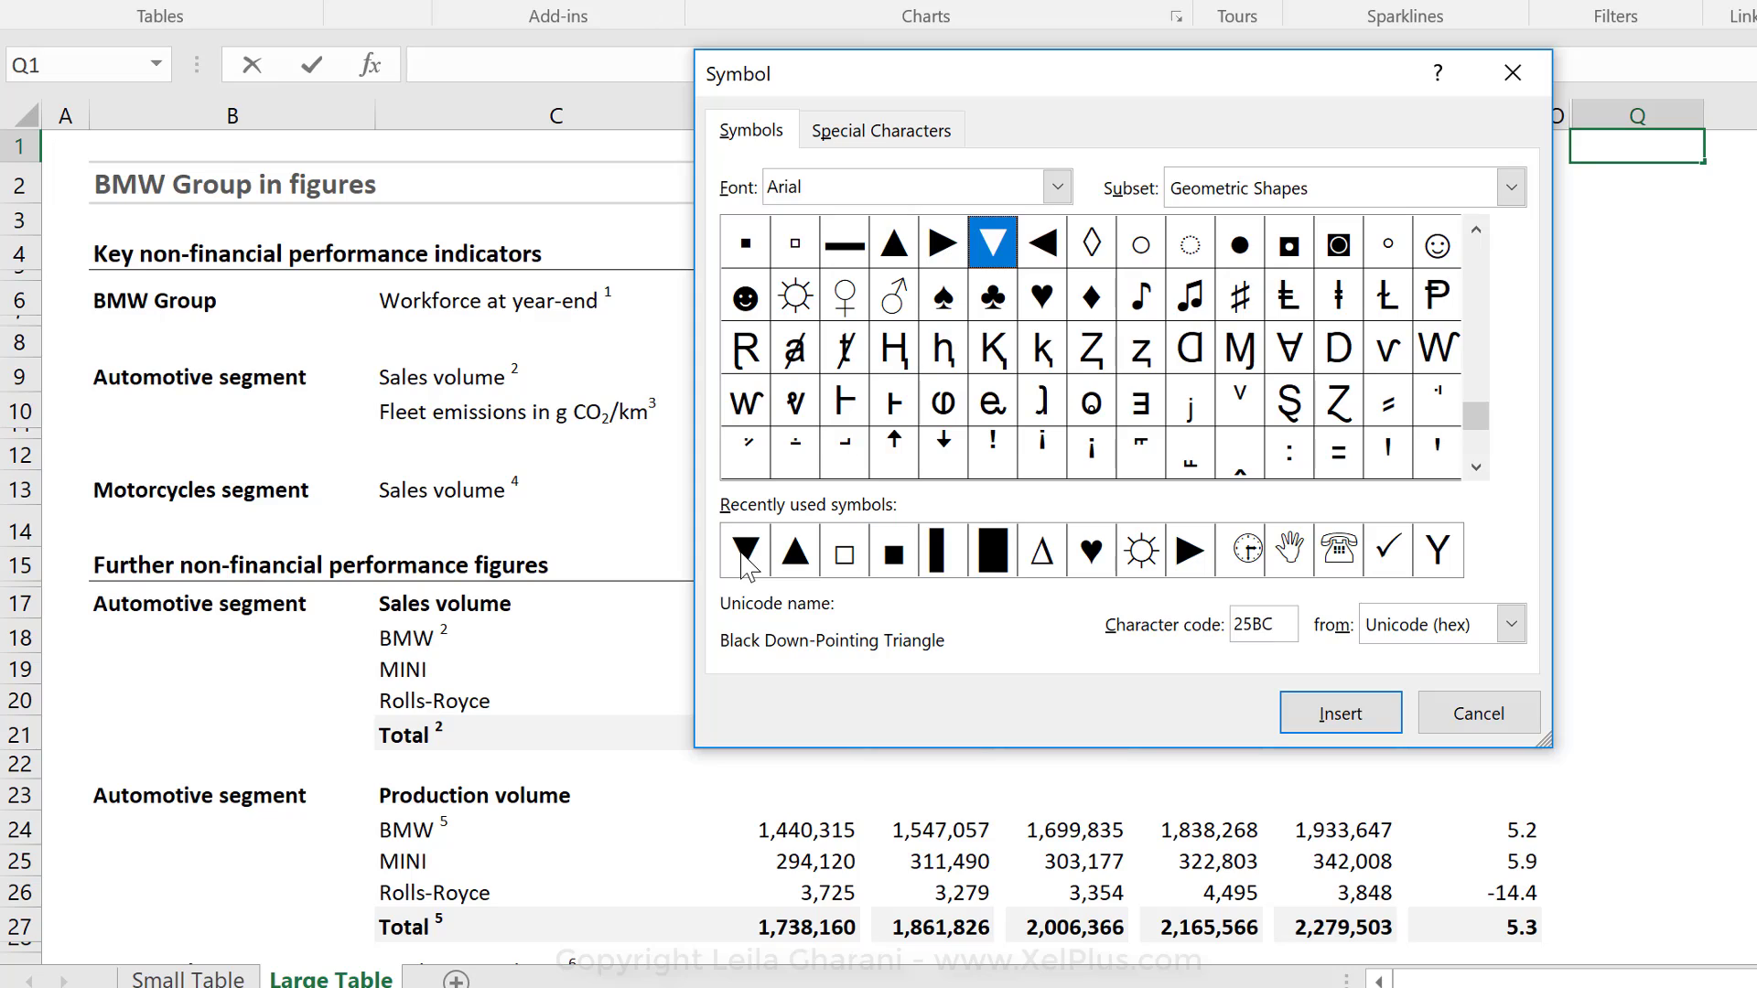
click(744, 557)
click(1338, 710)
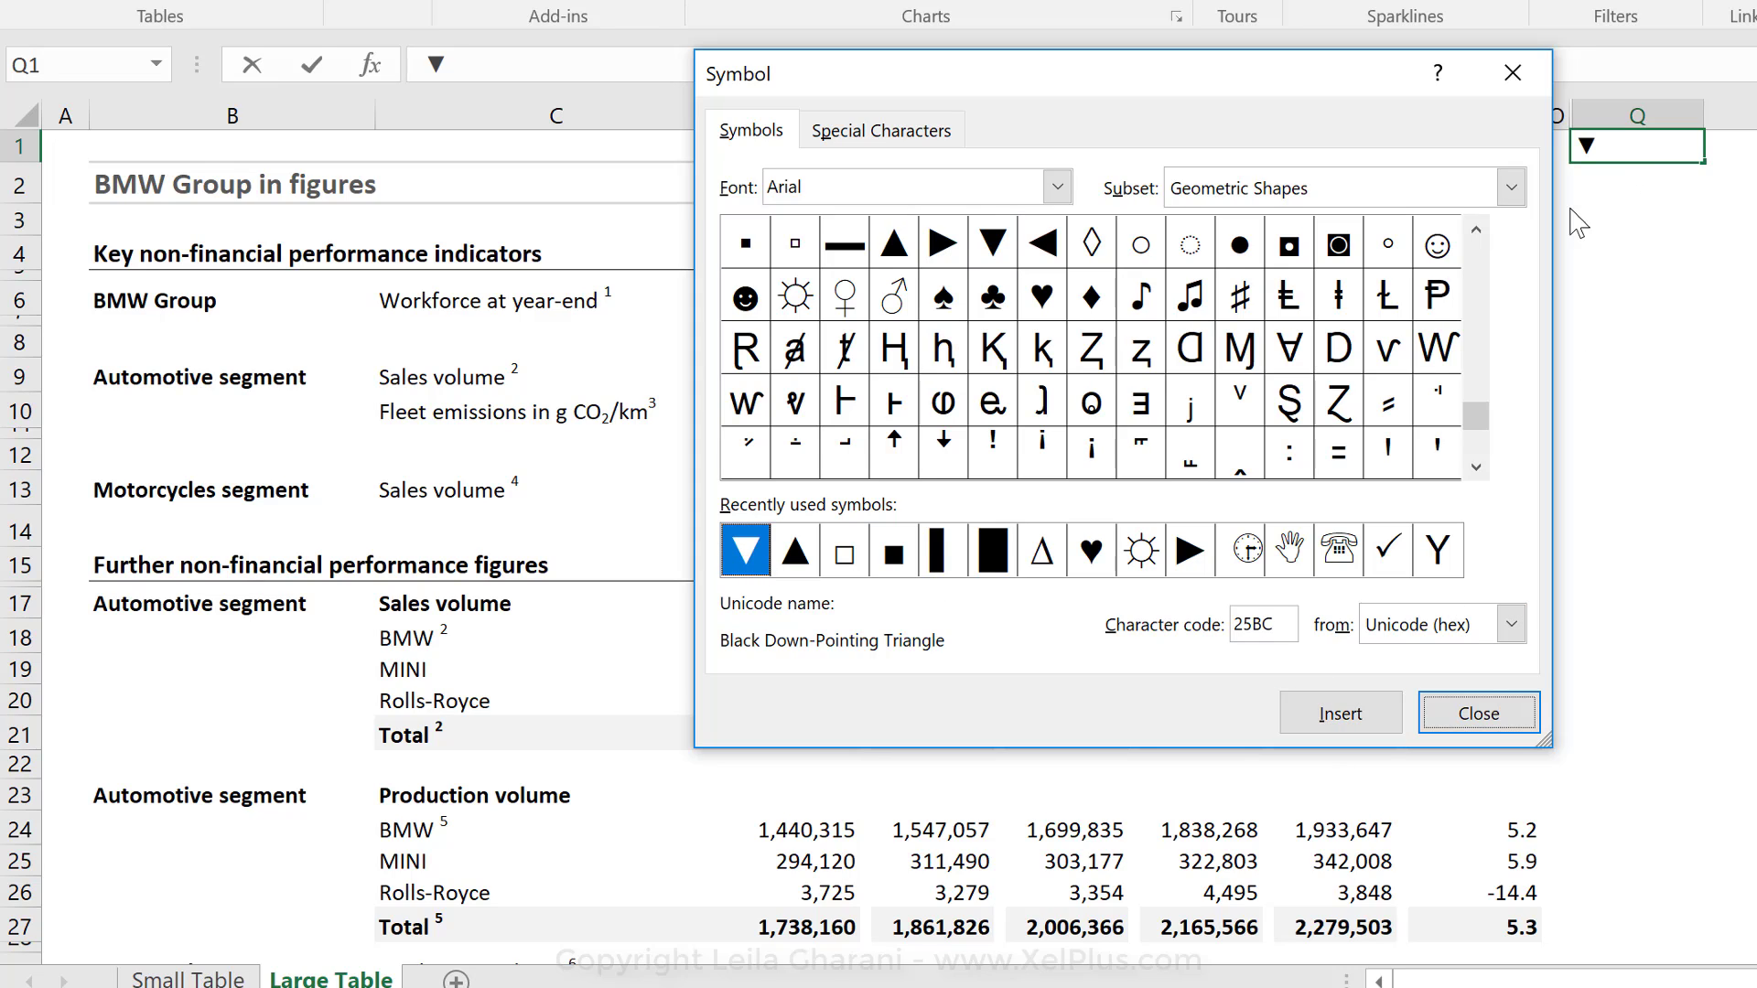
click(793, 553)
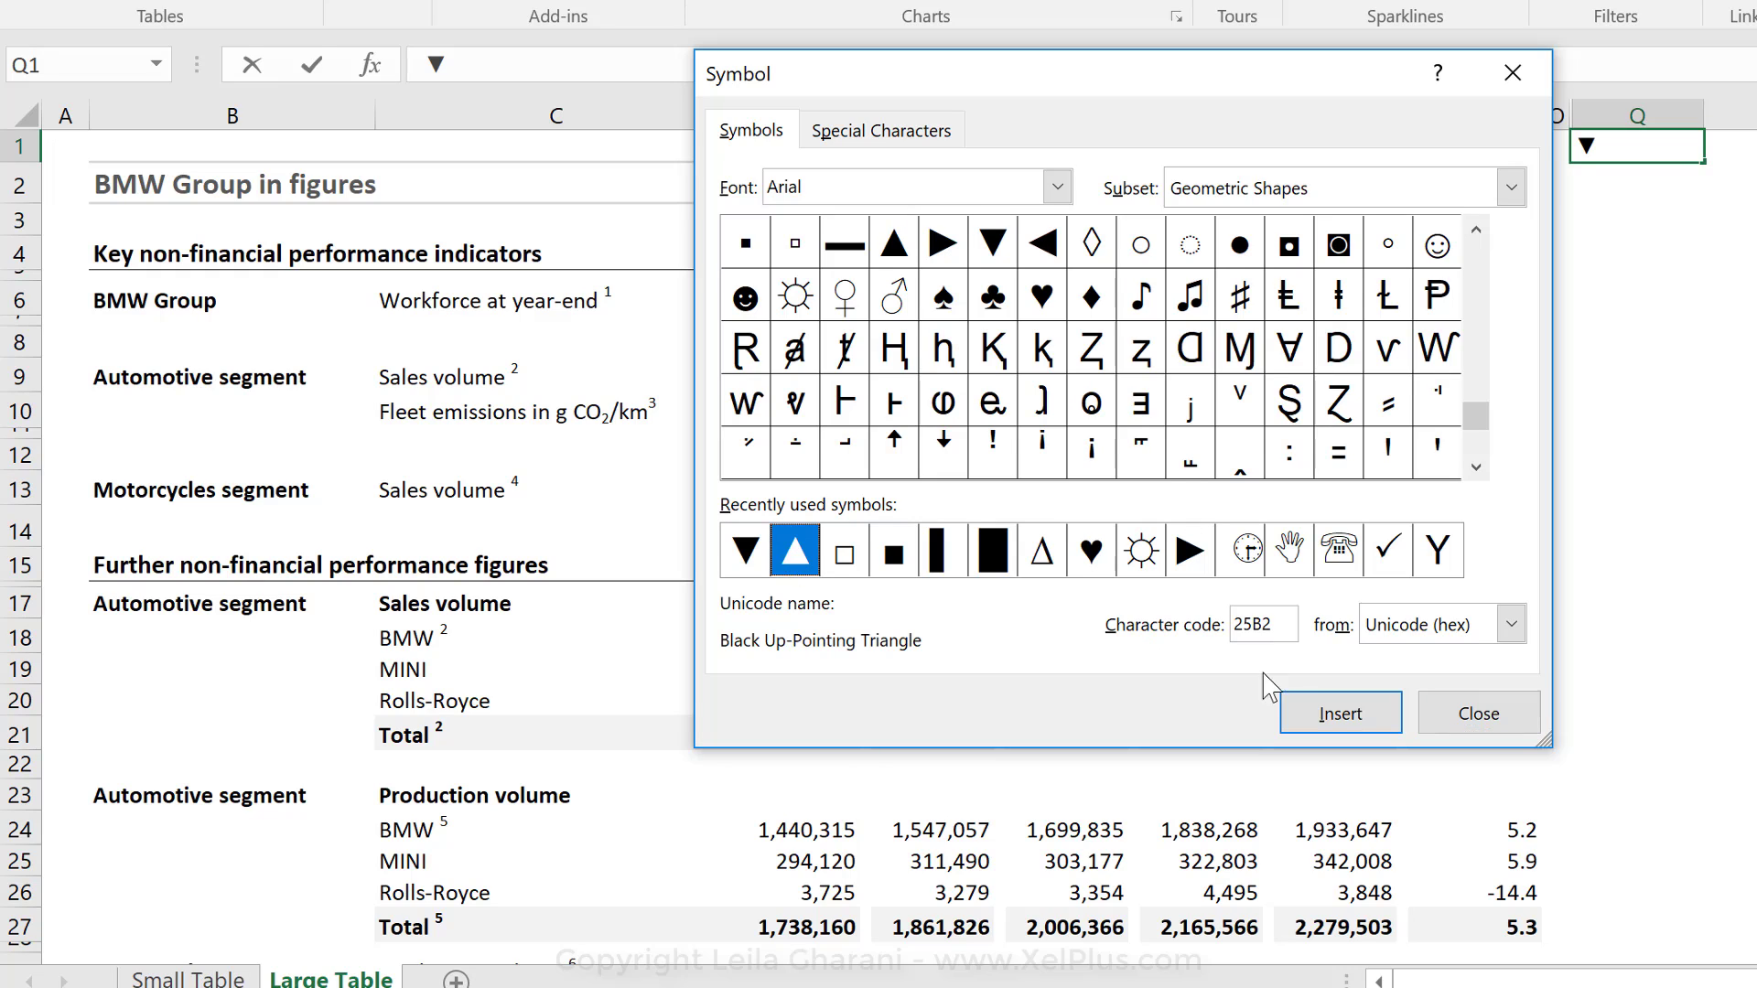
click(1318, 710)
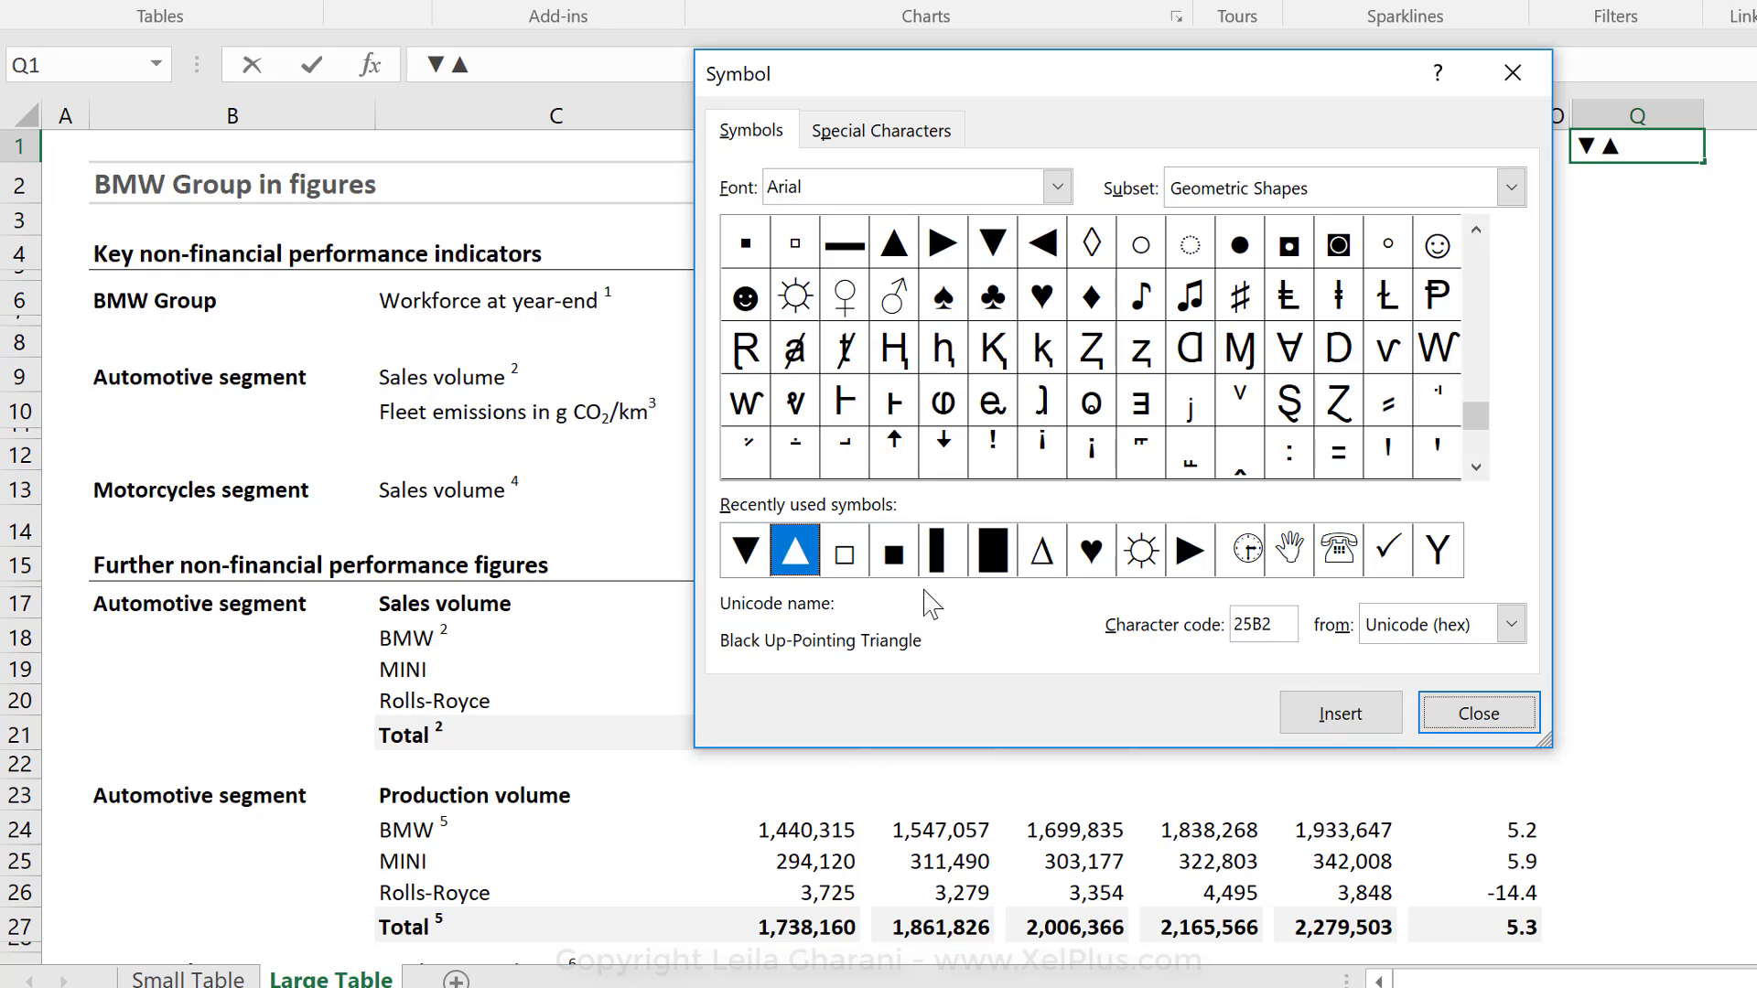
click(895, 560)
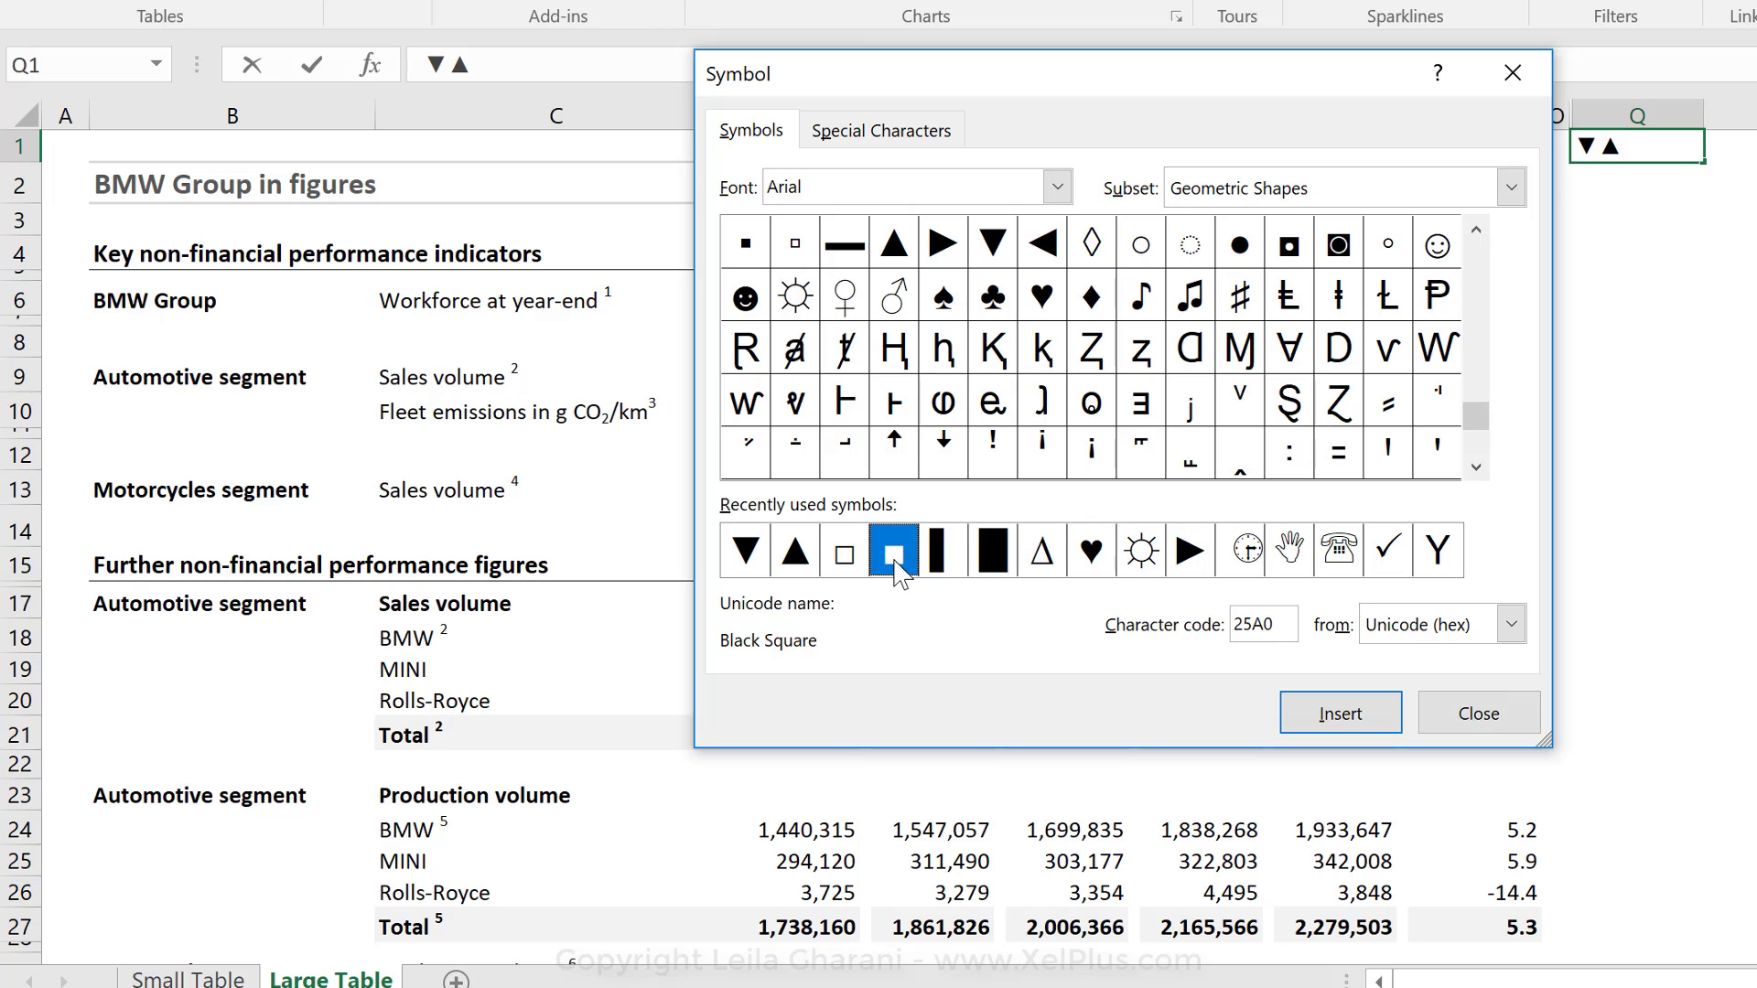
click(1292, 712)
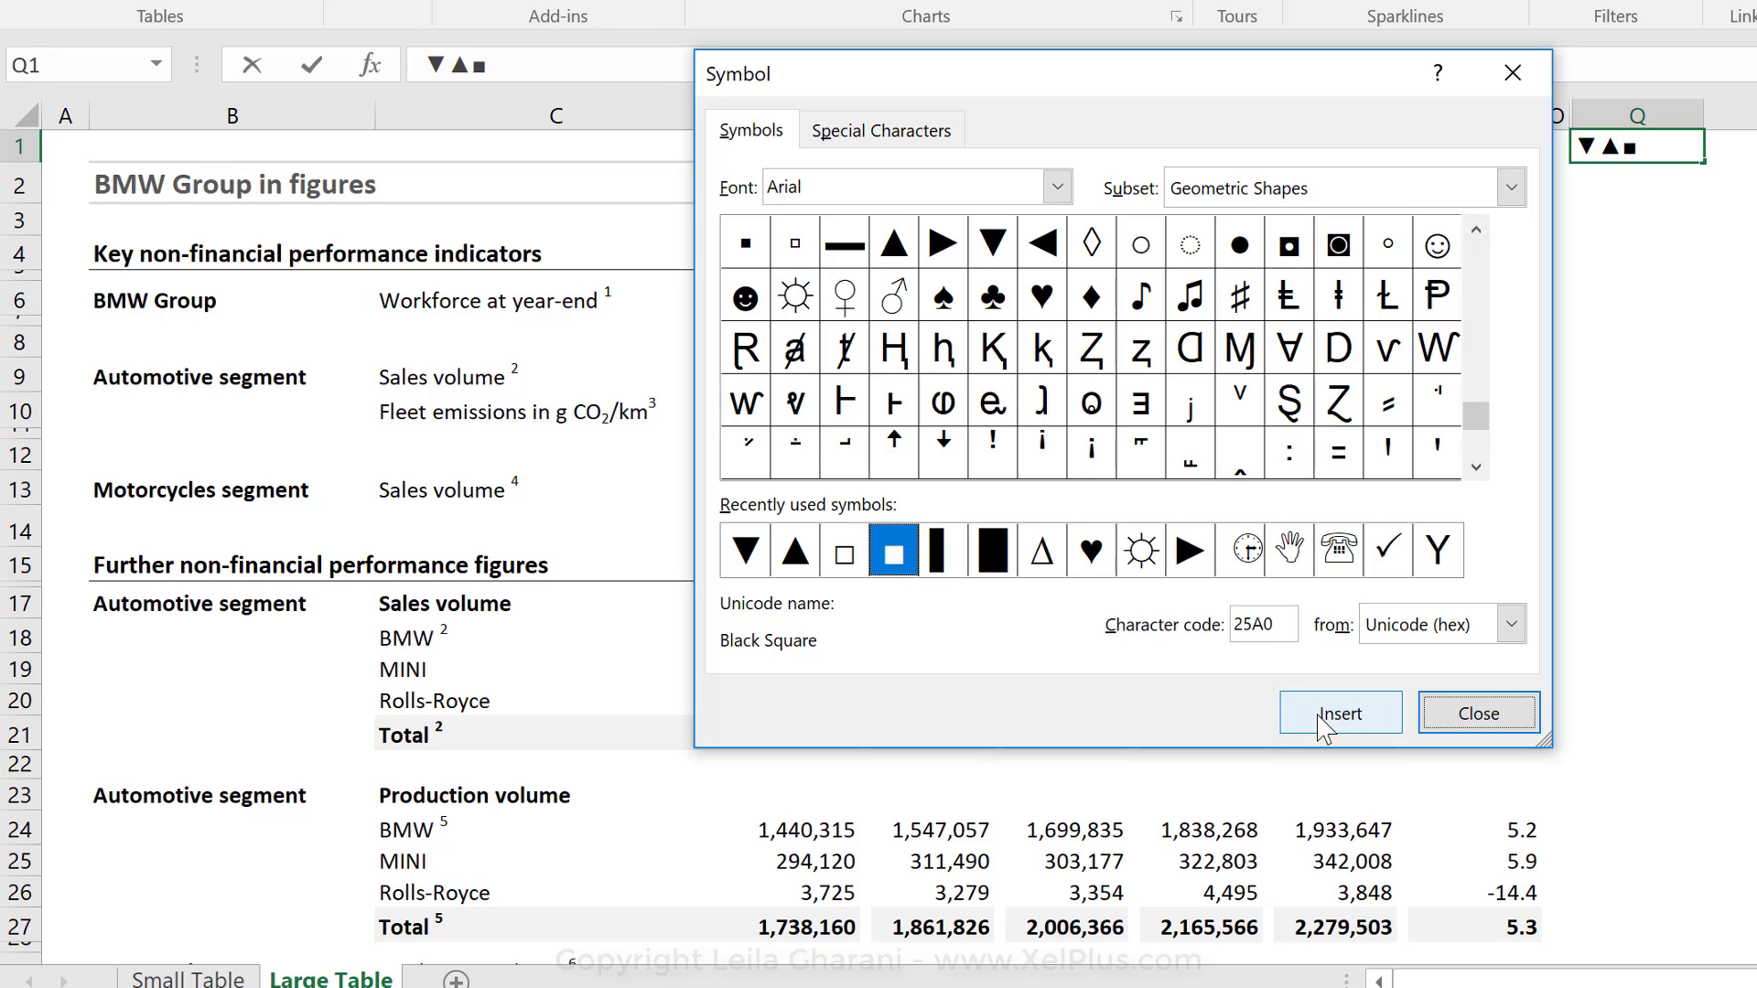
click(1479, 715)
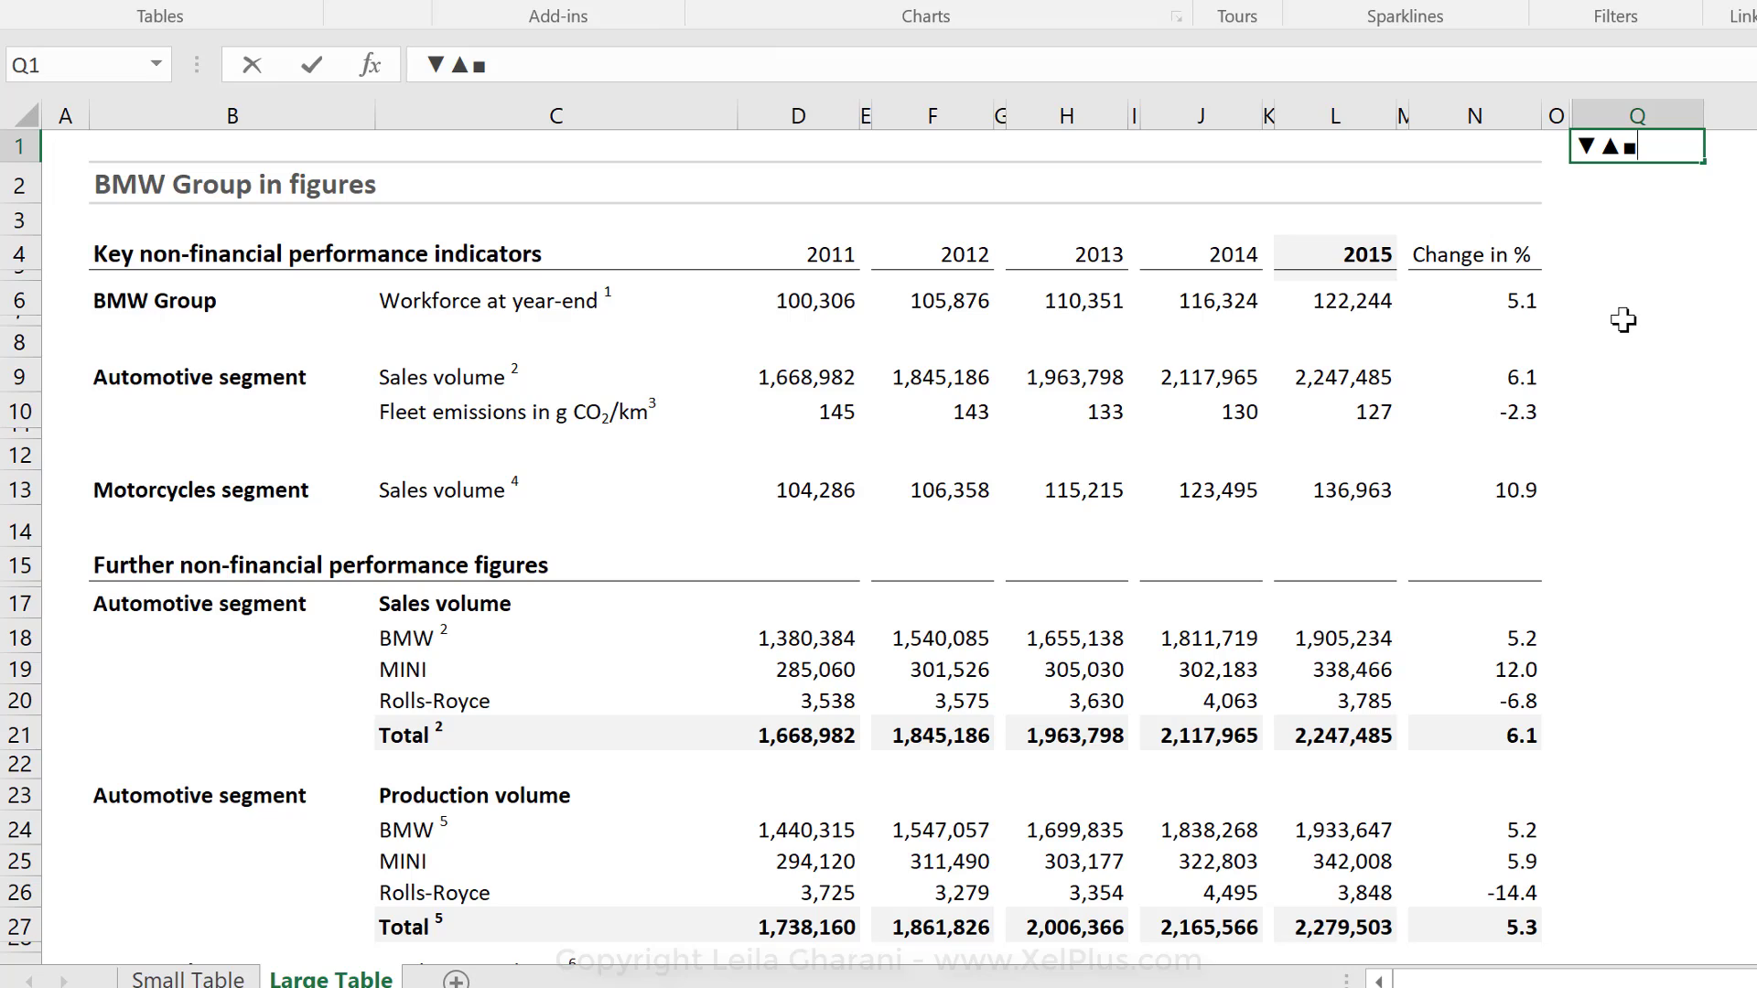
click(1551, 298)
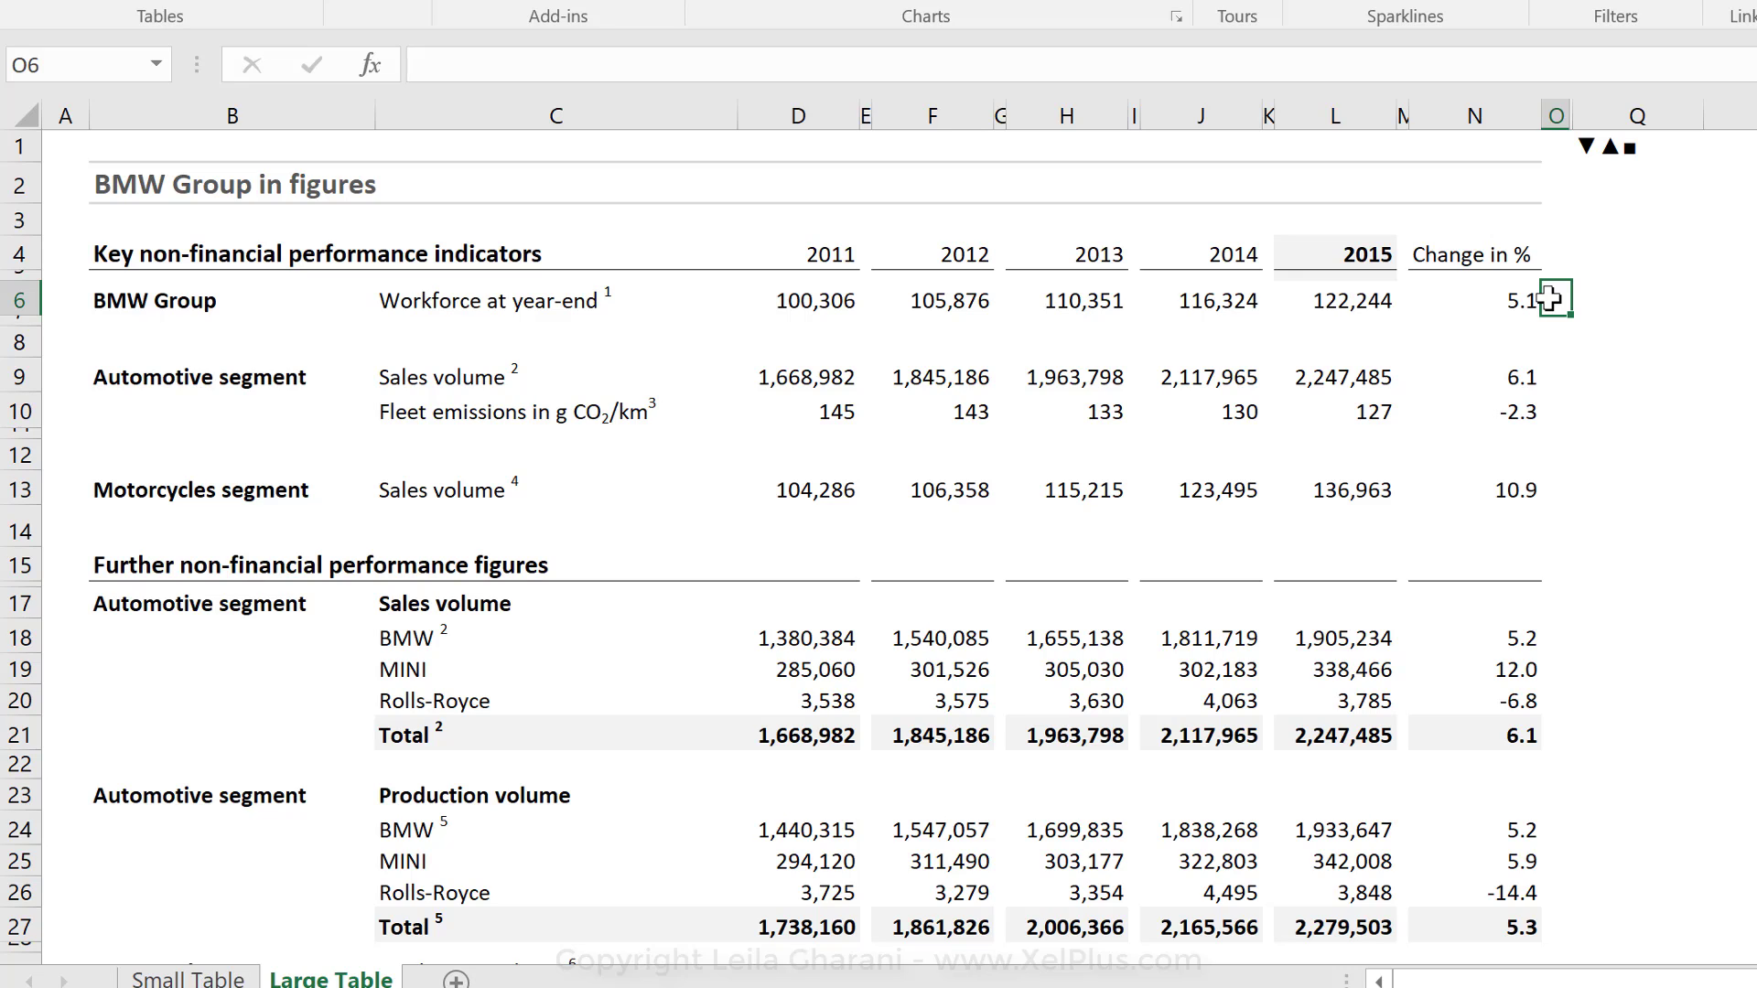
Enter =N6 in O6 and drag it down column O to row 32
text(=)
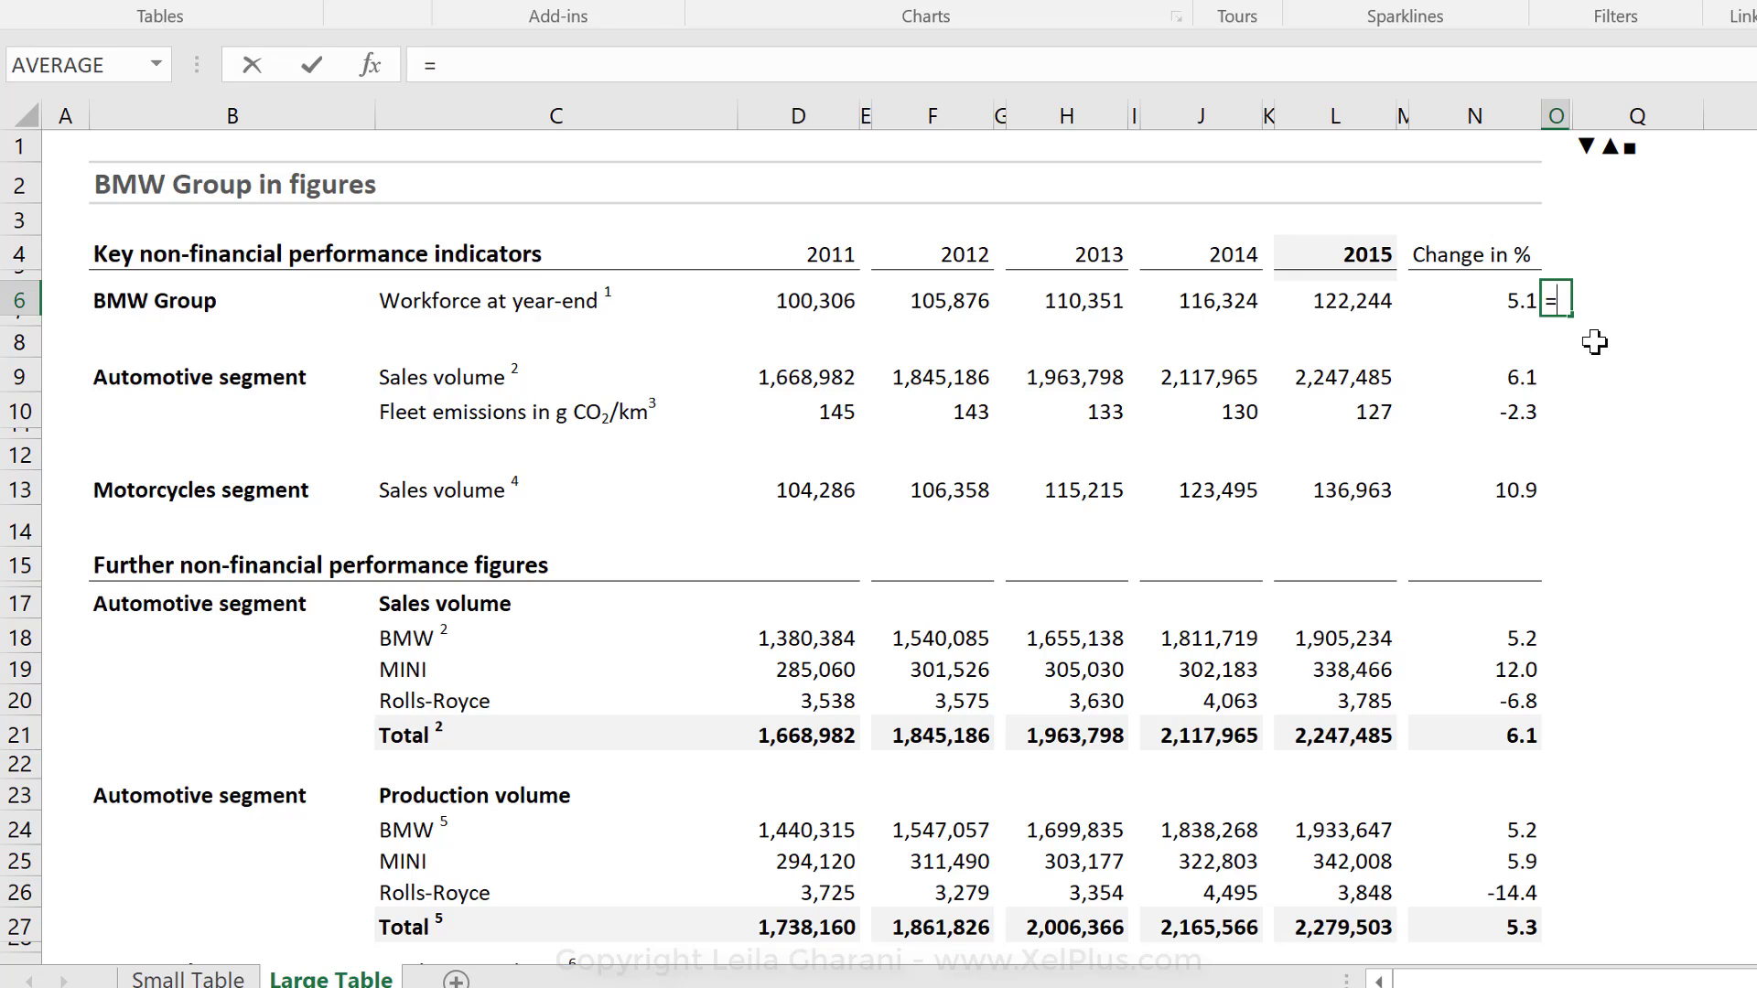
click(1497, 287)
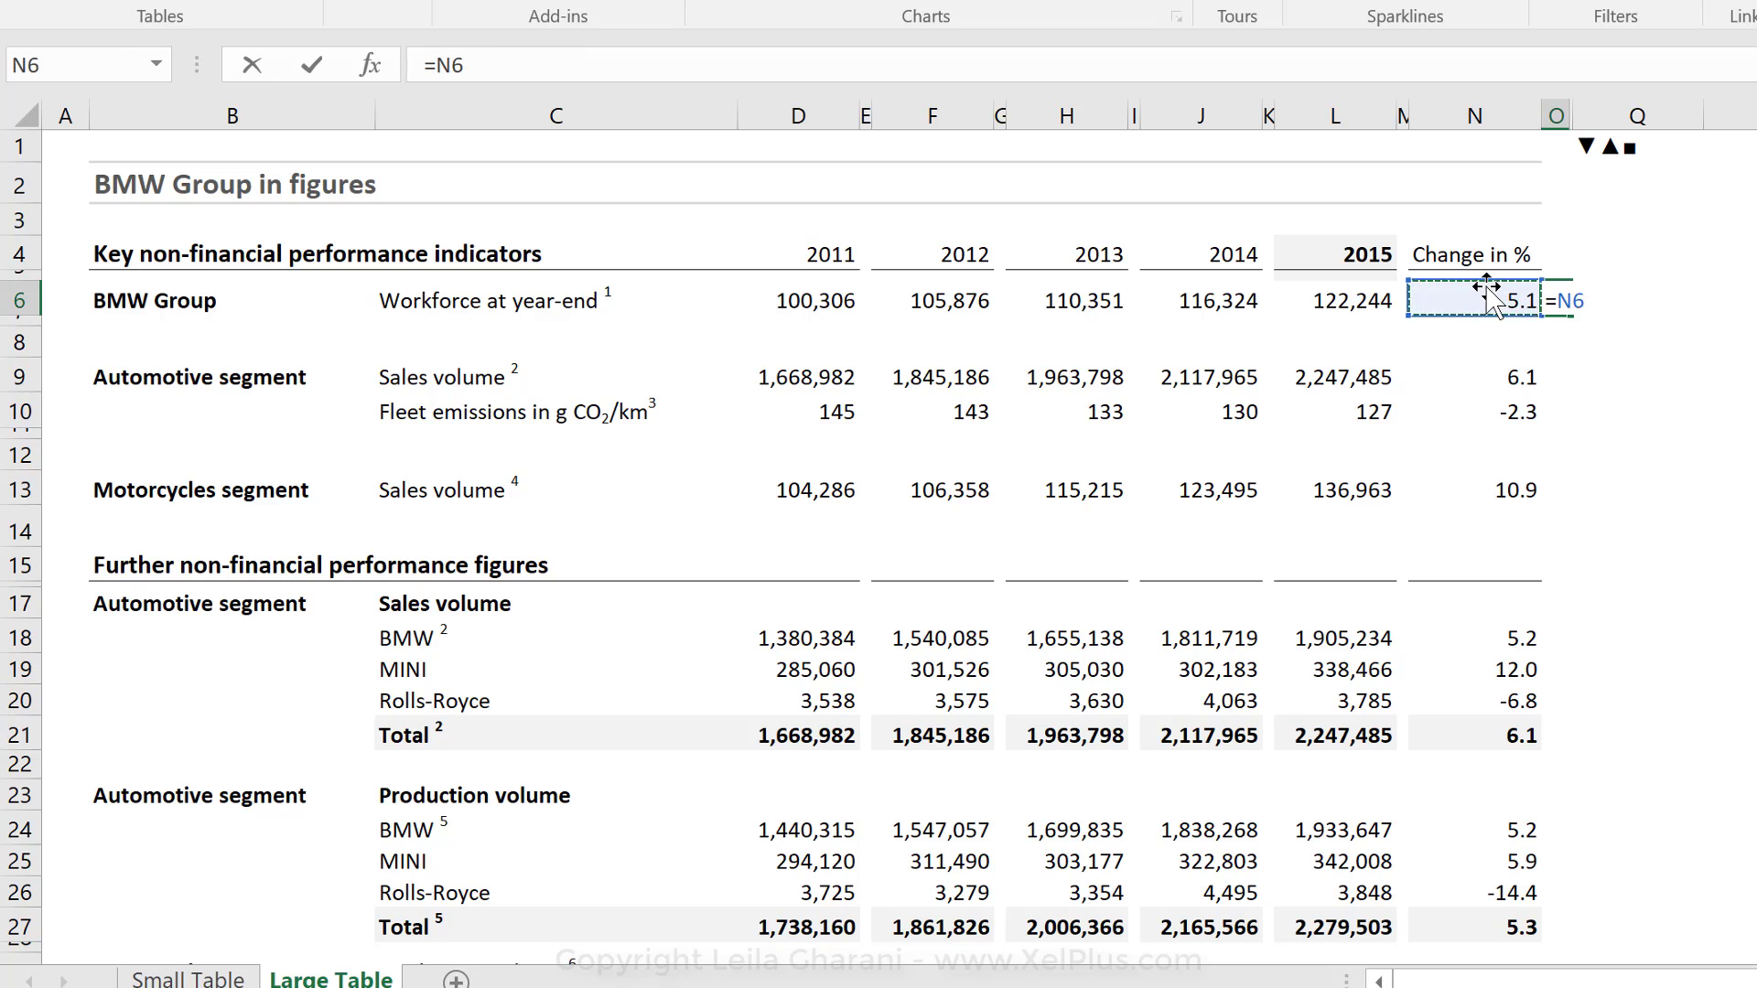
key(ctrl+Return)
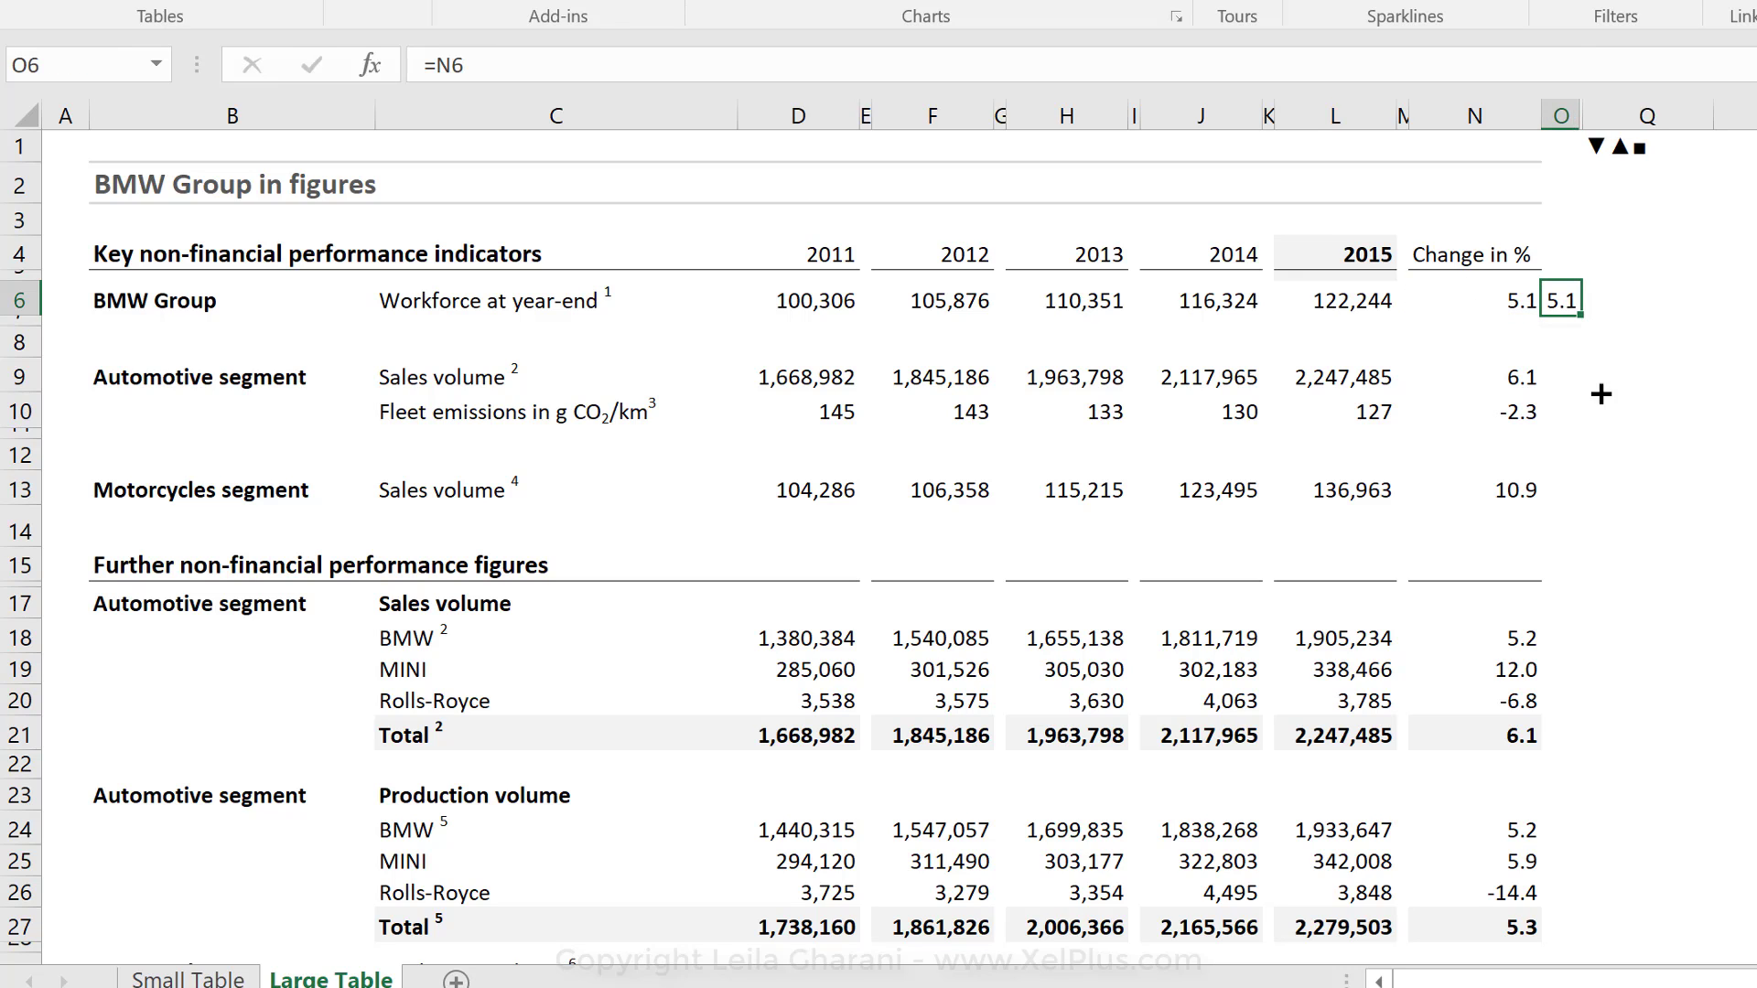
mouse_move(1600, 400)
mouse_down()
mouse_move(1545, 968)
mouse_move(1556, 910)
mouse_move(1561, 957)
mouse_move(1552, 835)
mouse_up()
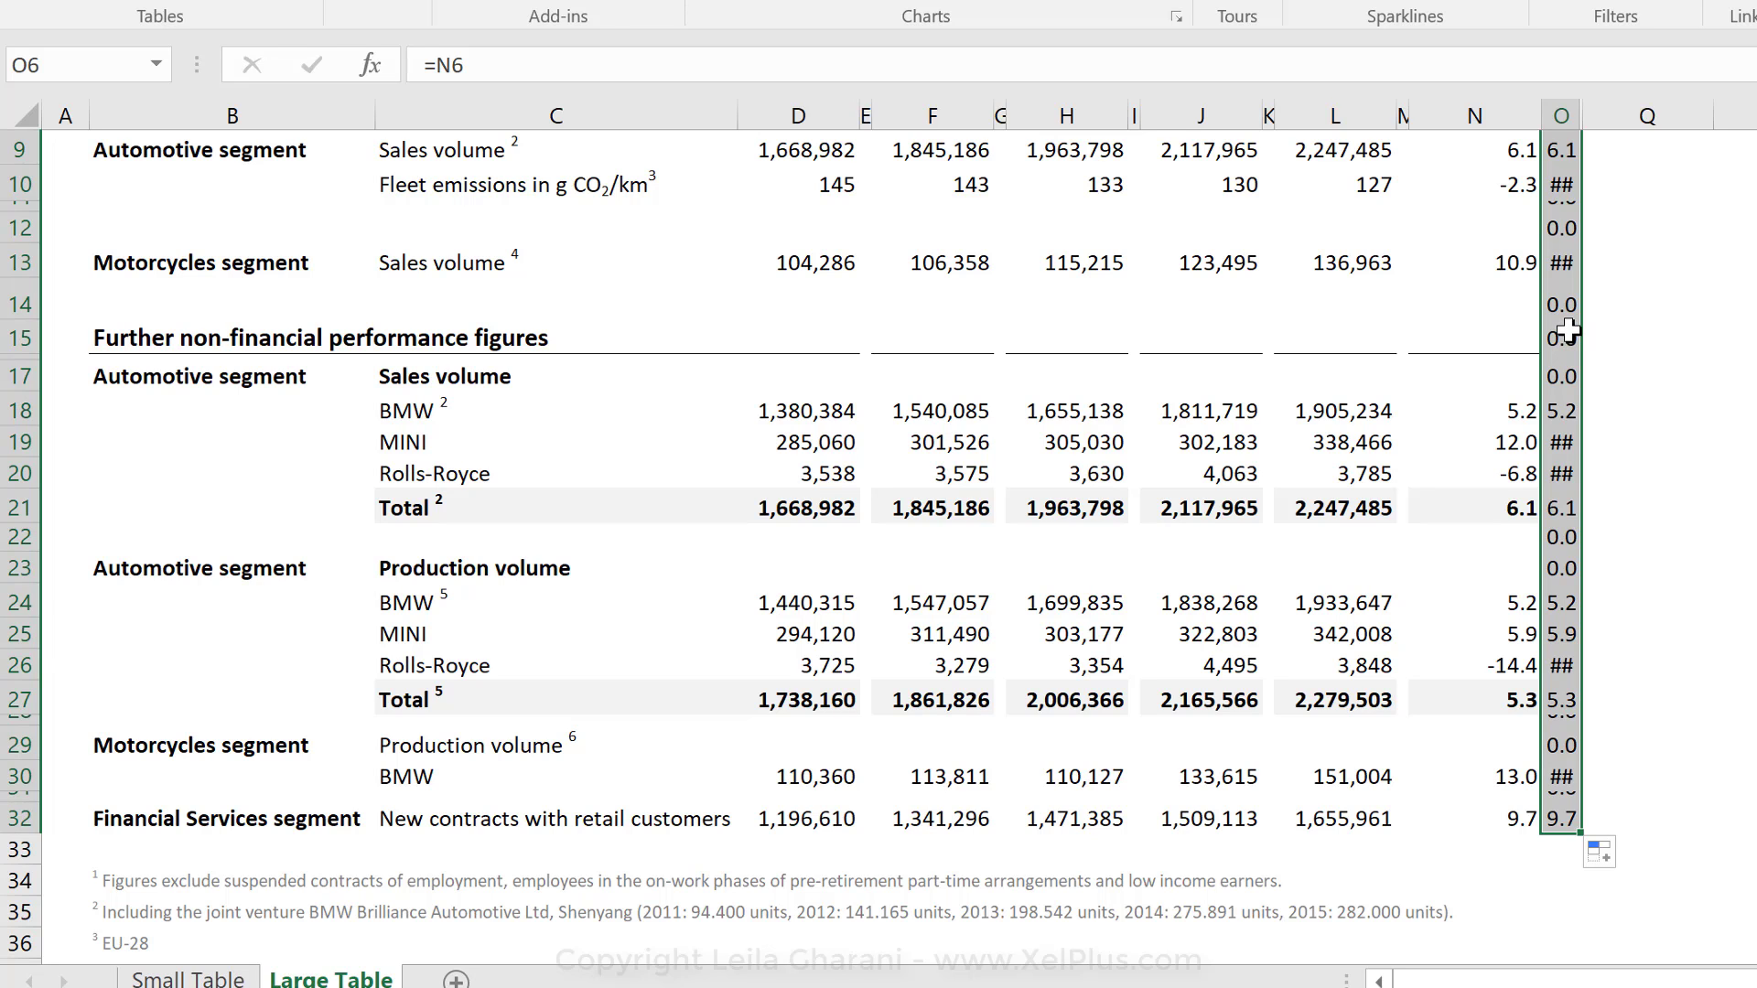
scroll(1568, 342, up, 3)
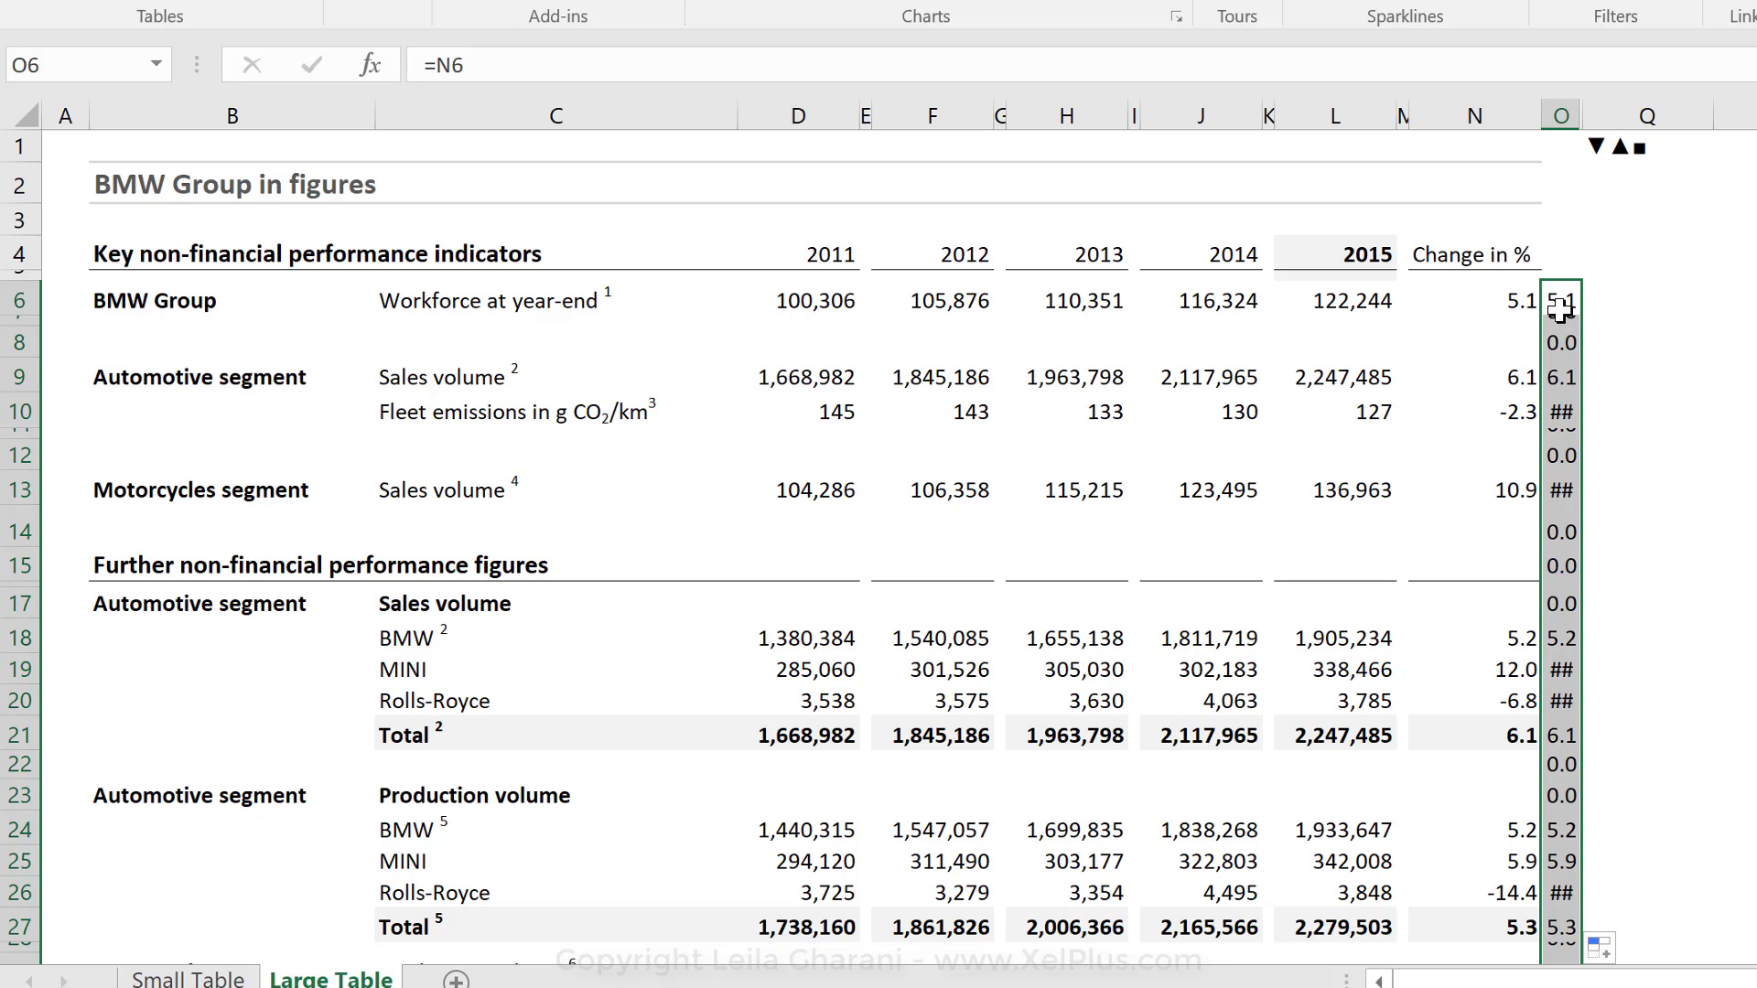
Give the column O helper cells the custom number format ;; to hide their values
right_click(1561, 311)
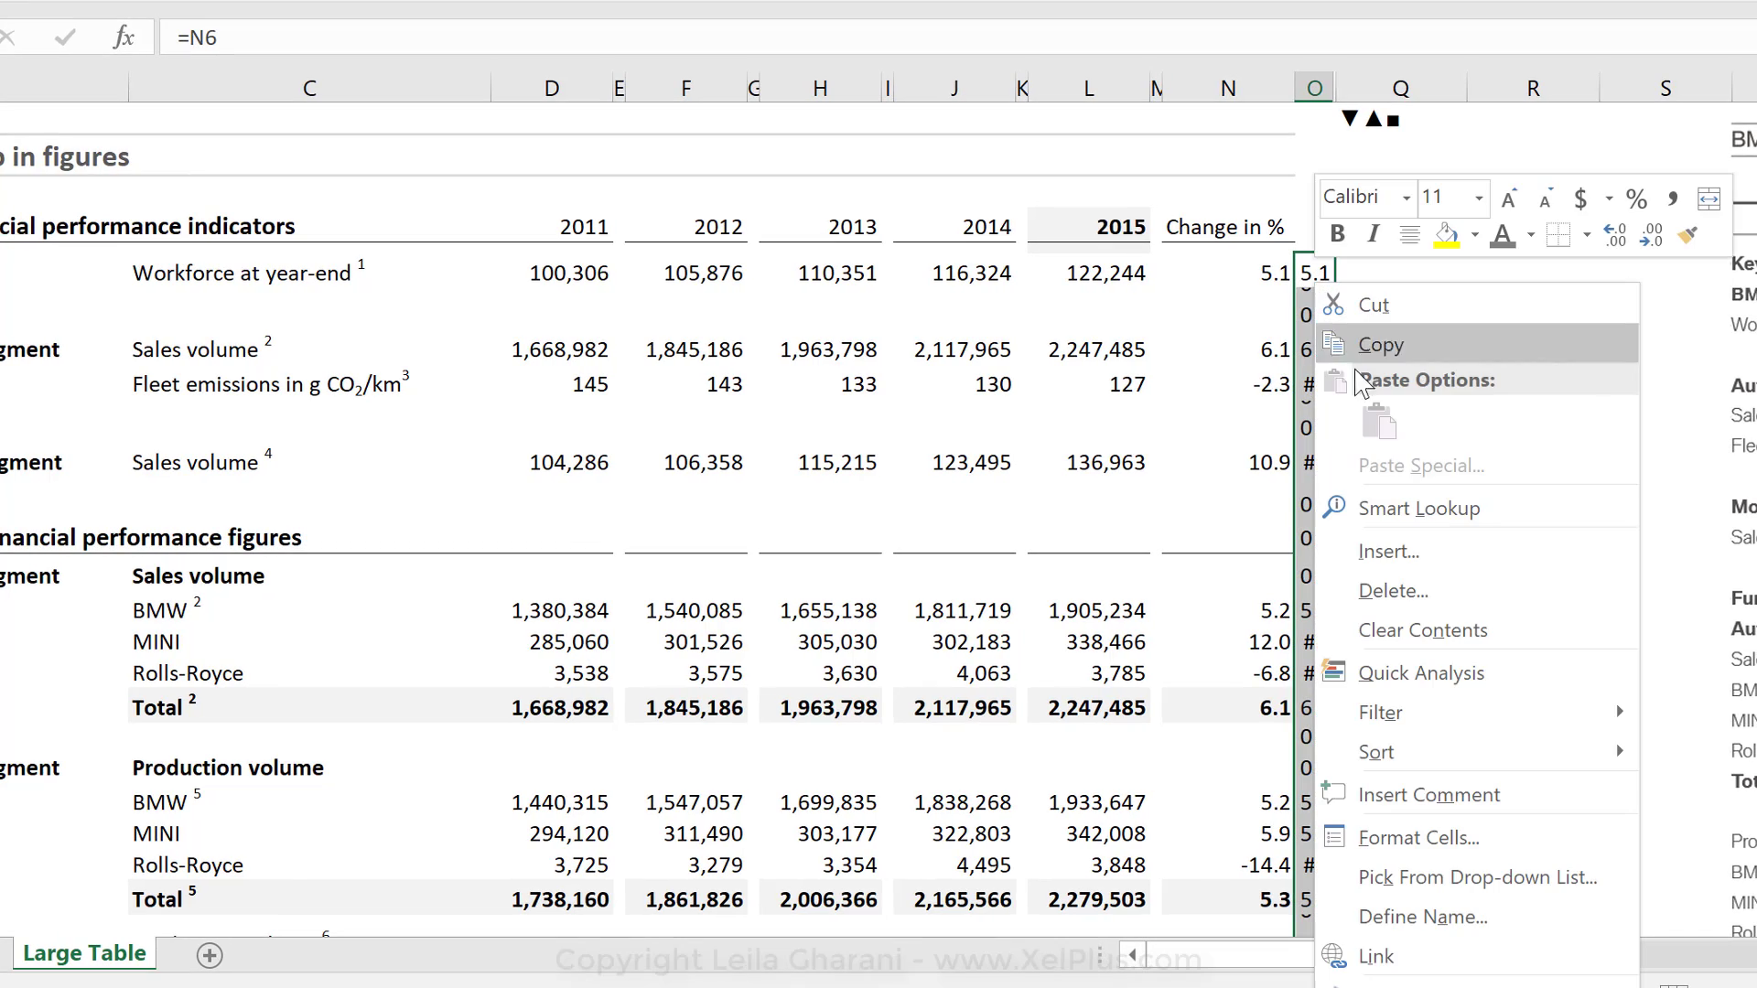
click(1465, 839)
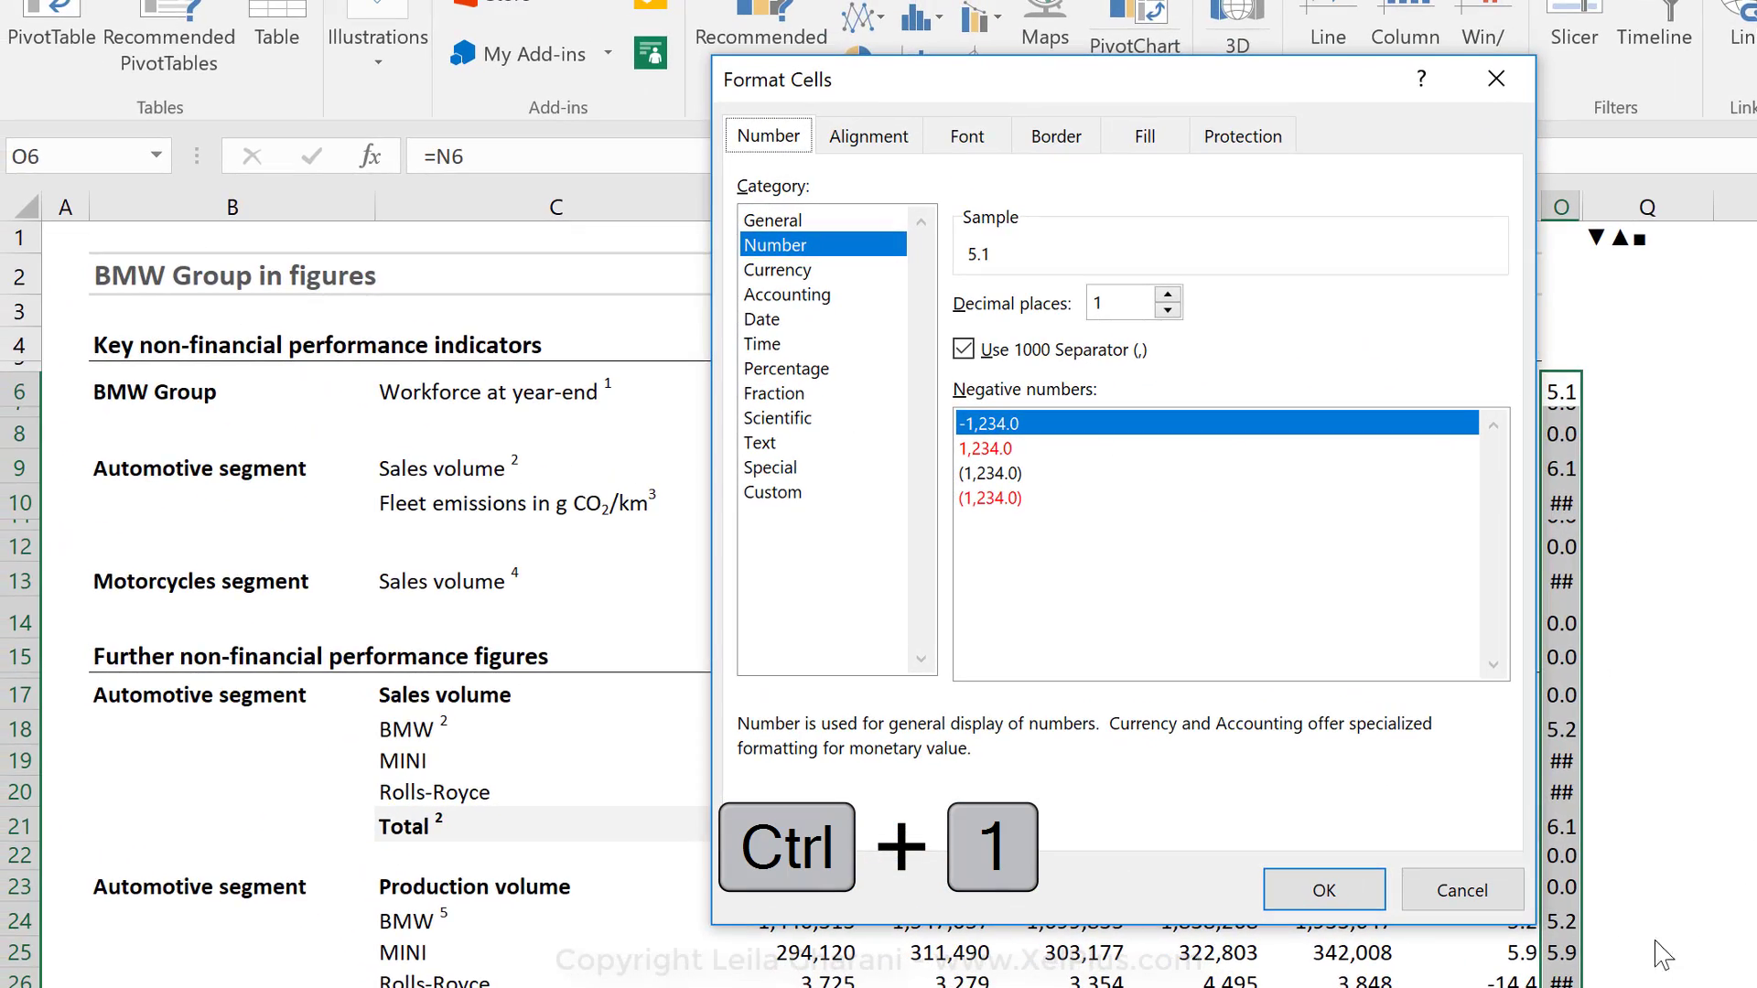
click(769, 493)
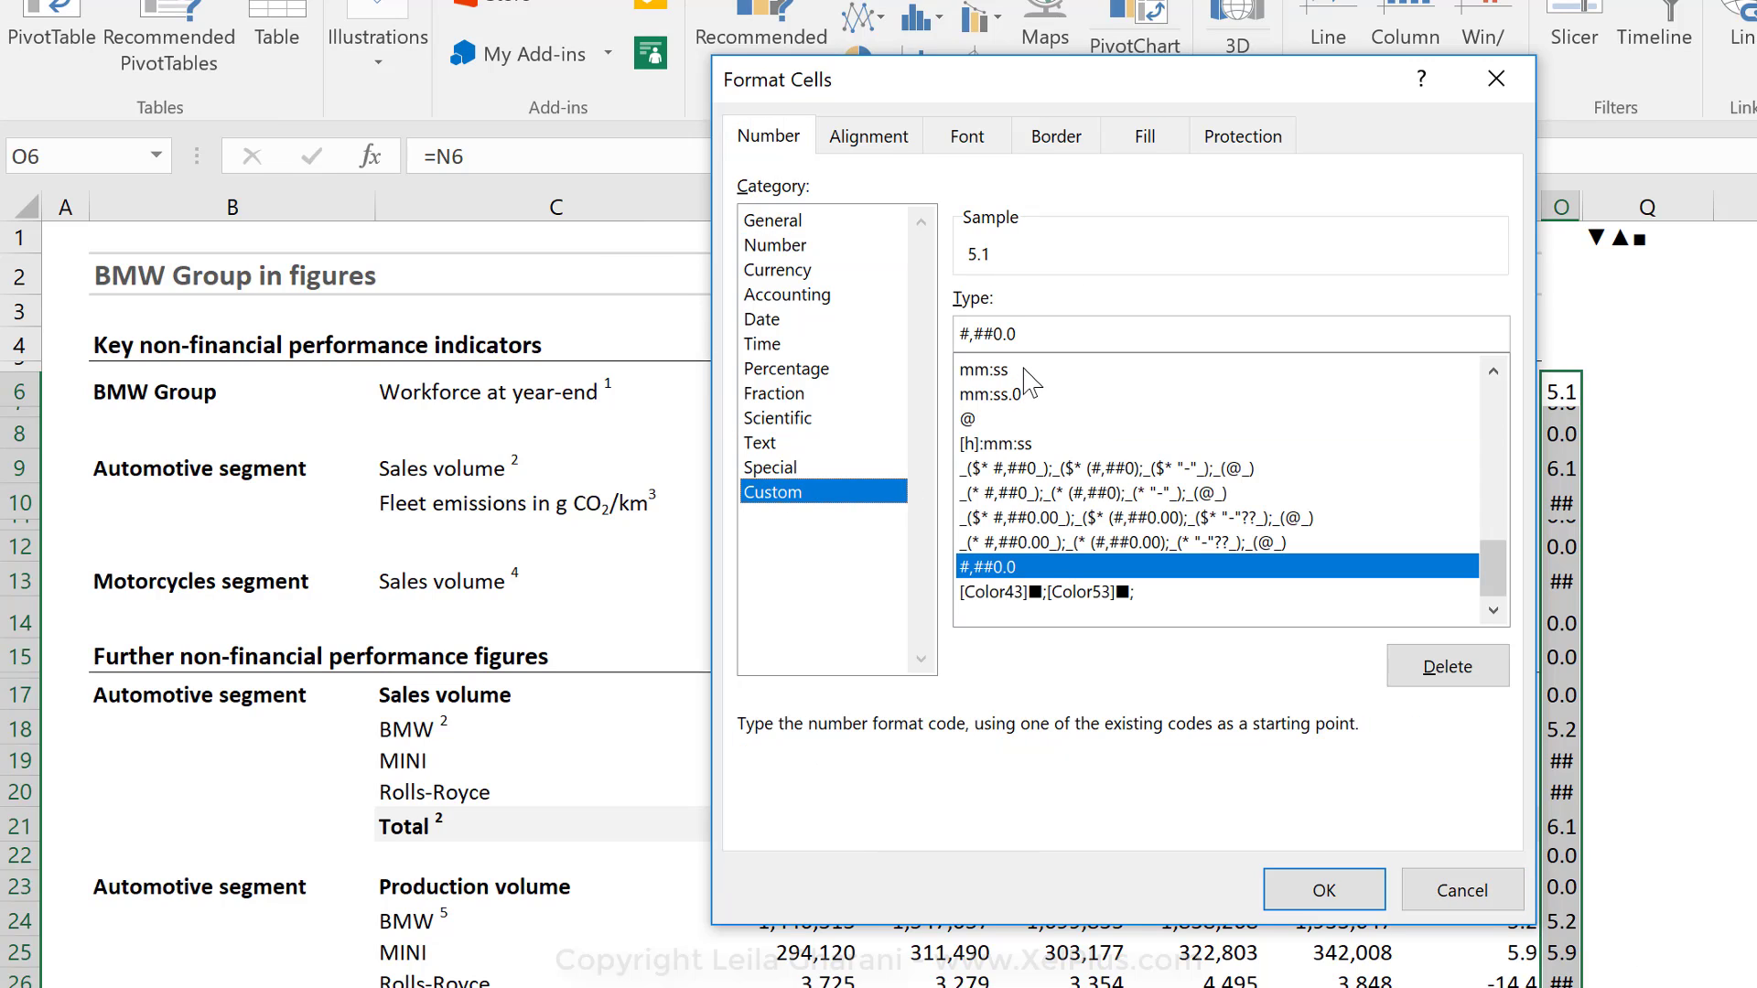
key(Tab)
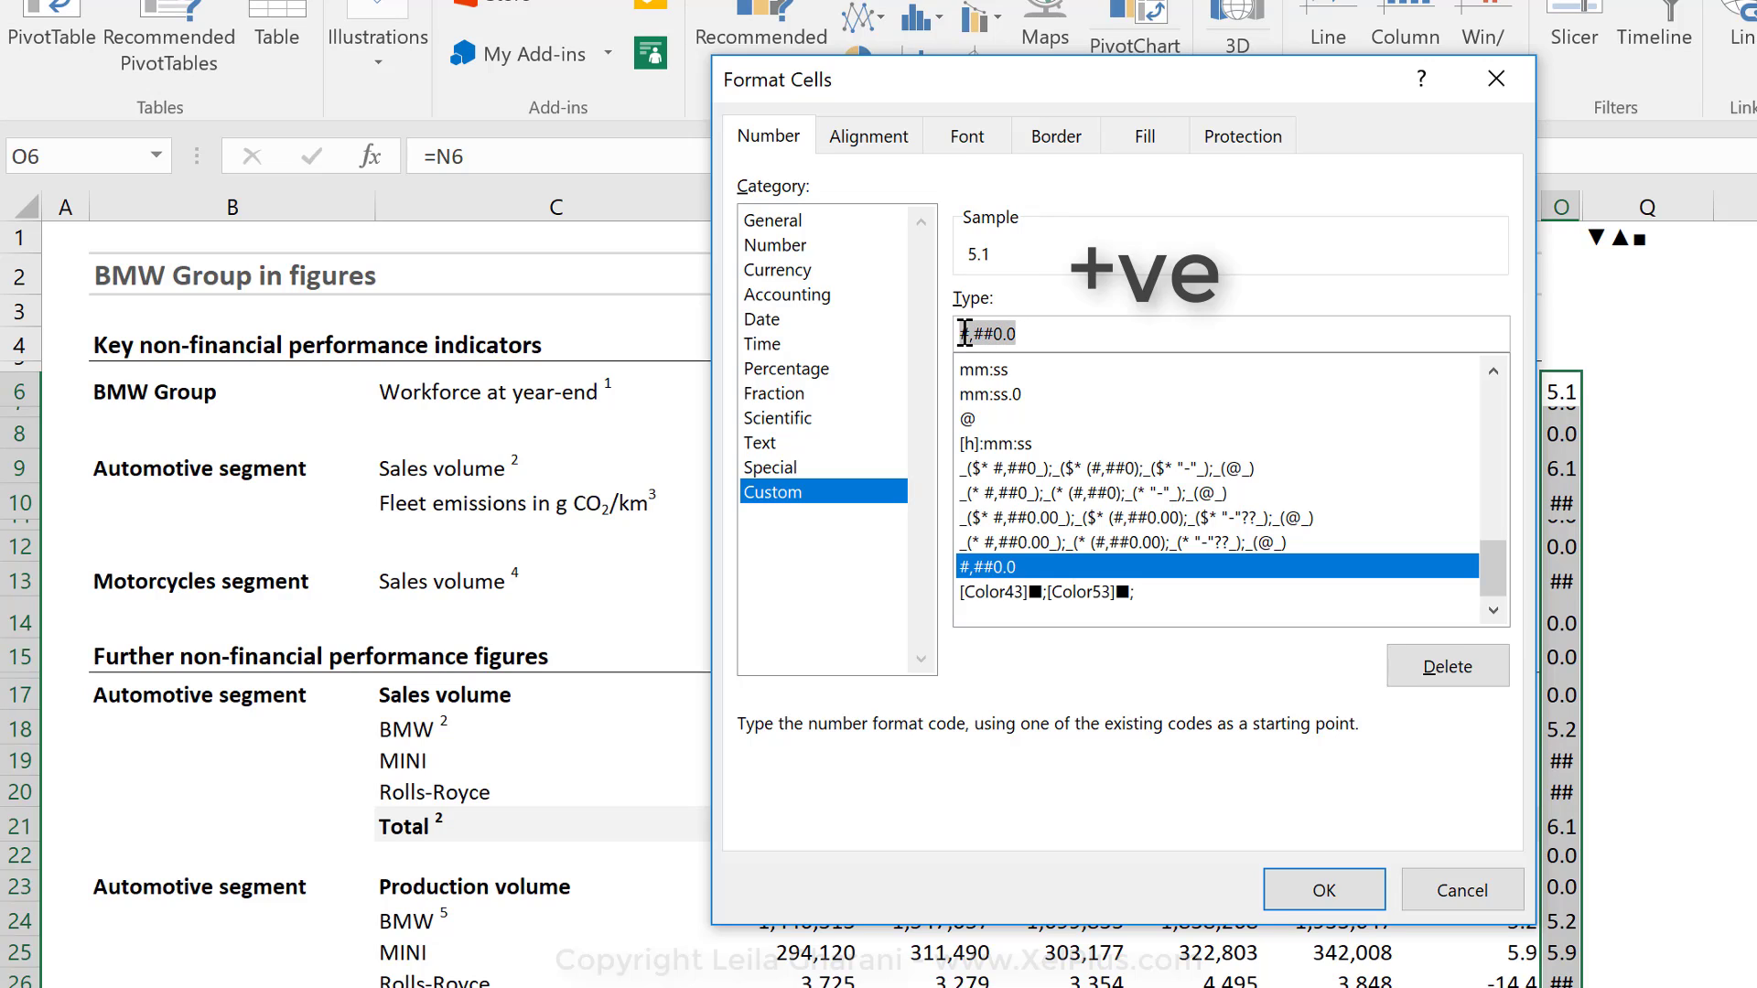
click(1032, 333)
text(;)
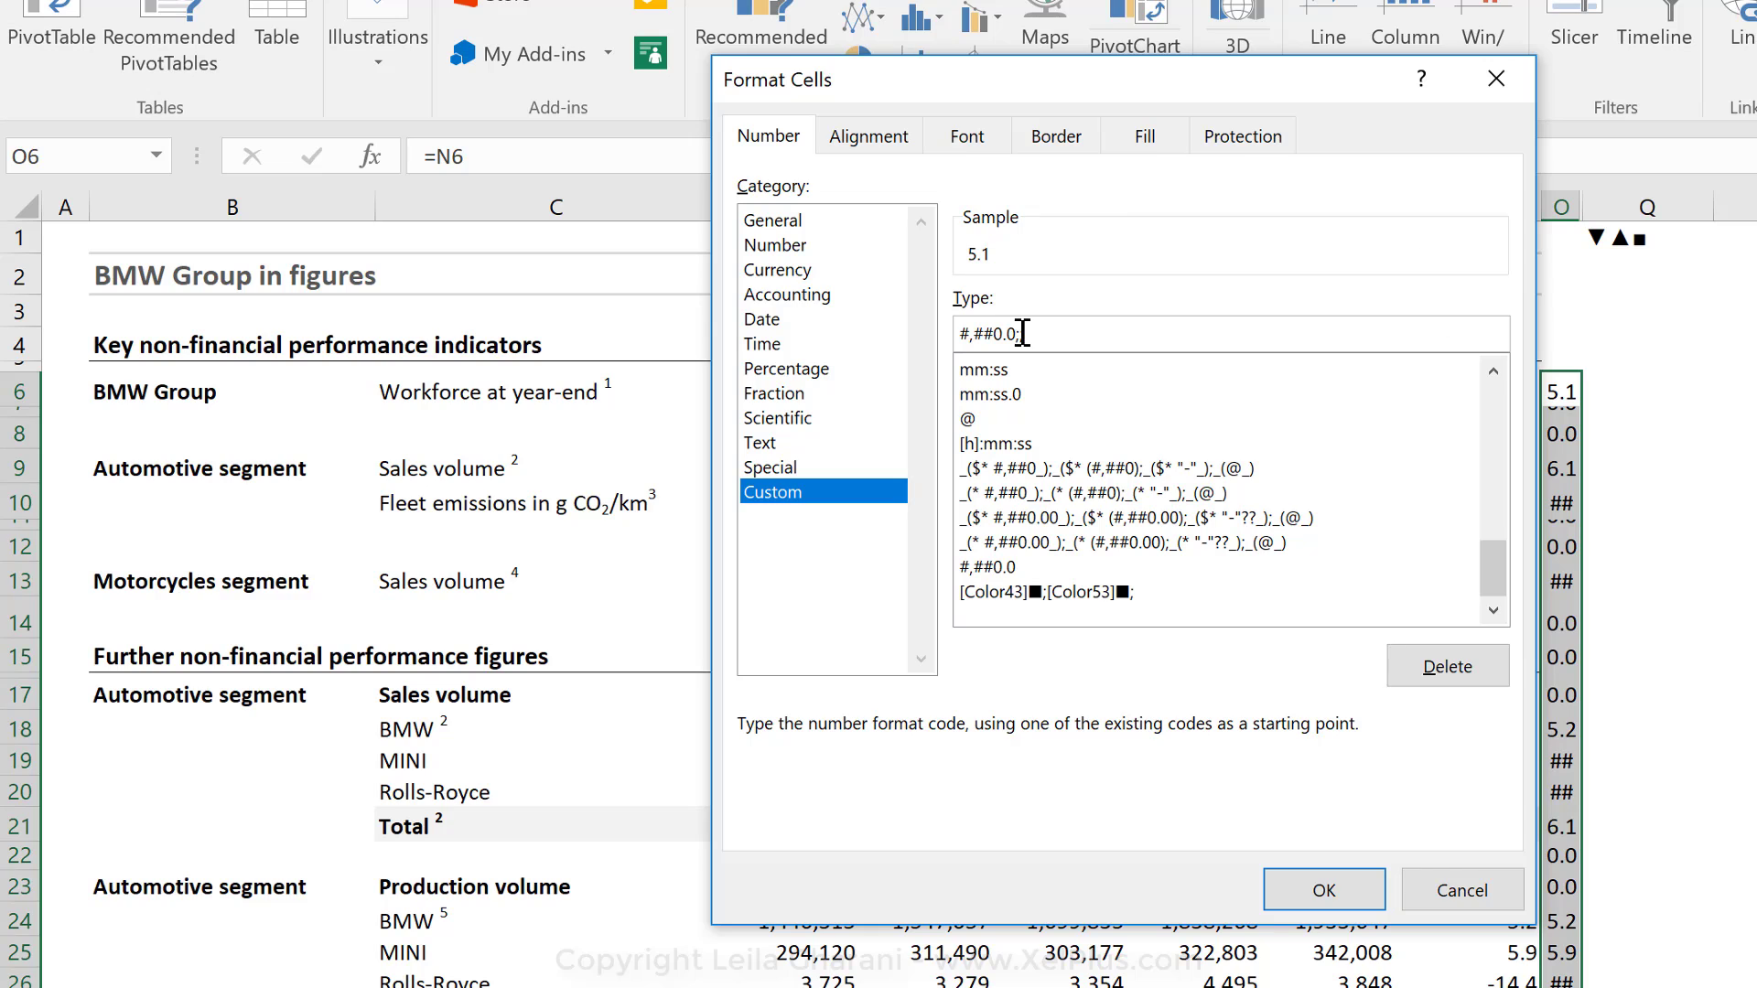
drag(1015, 333, 959, 333)
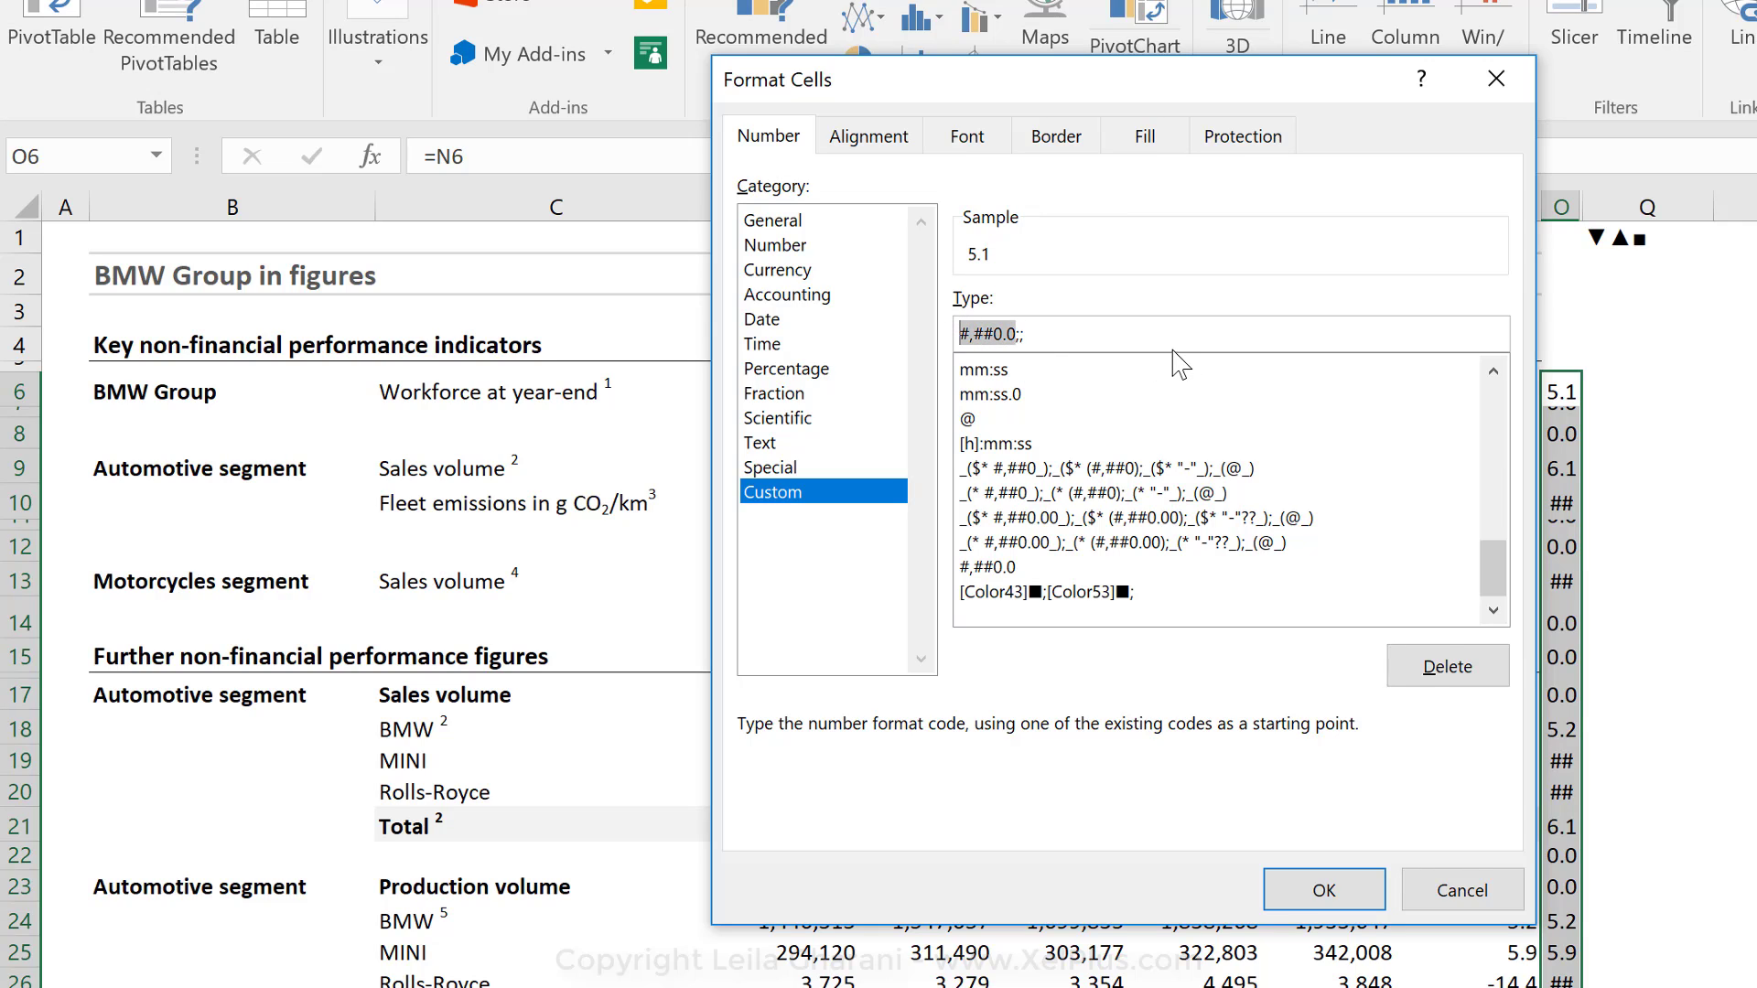
key(Delete)
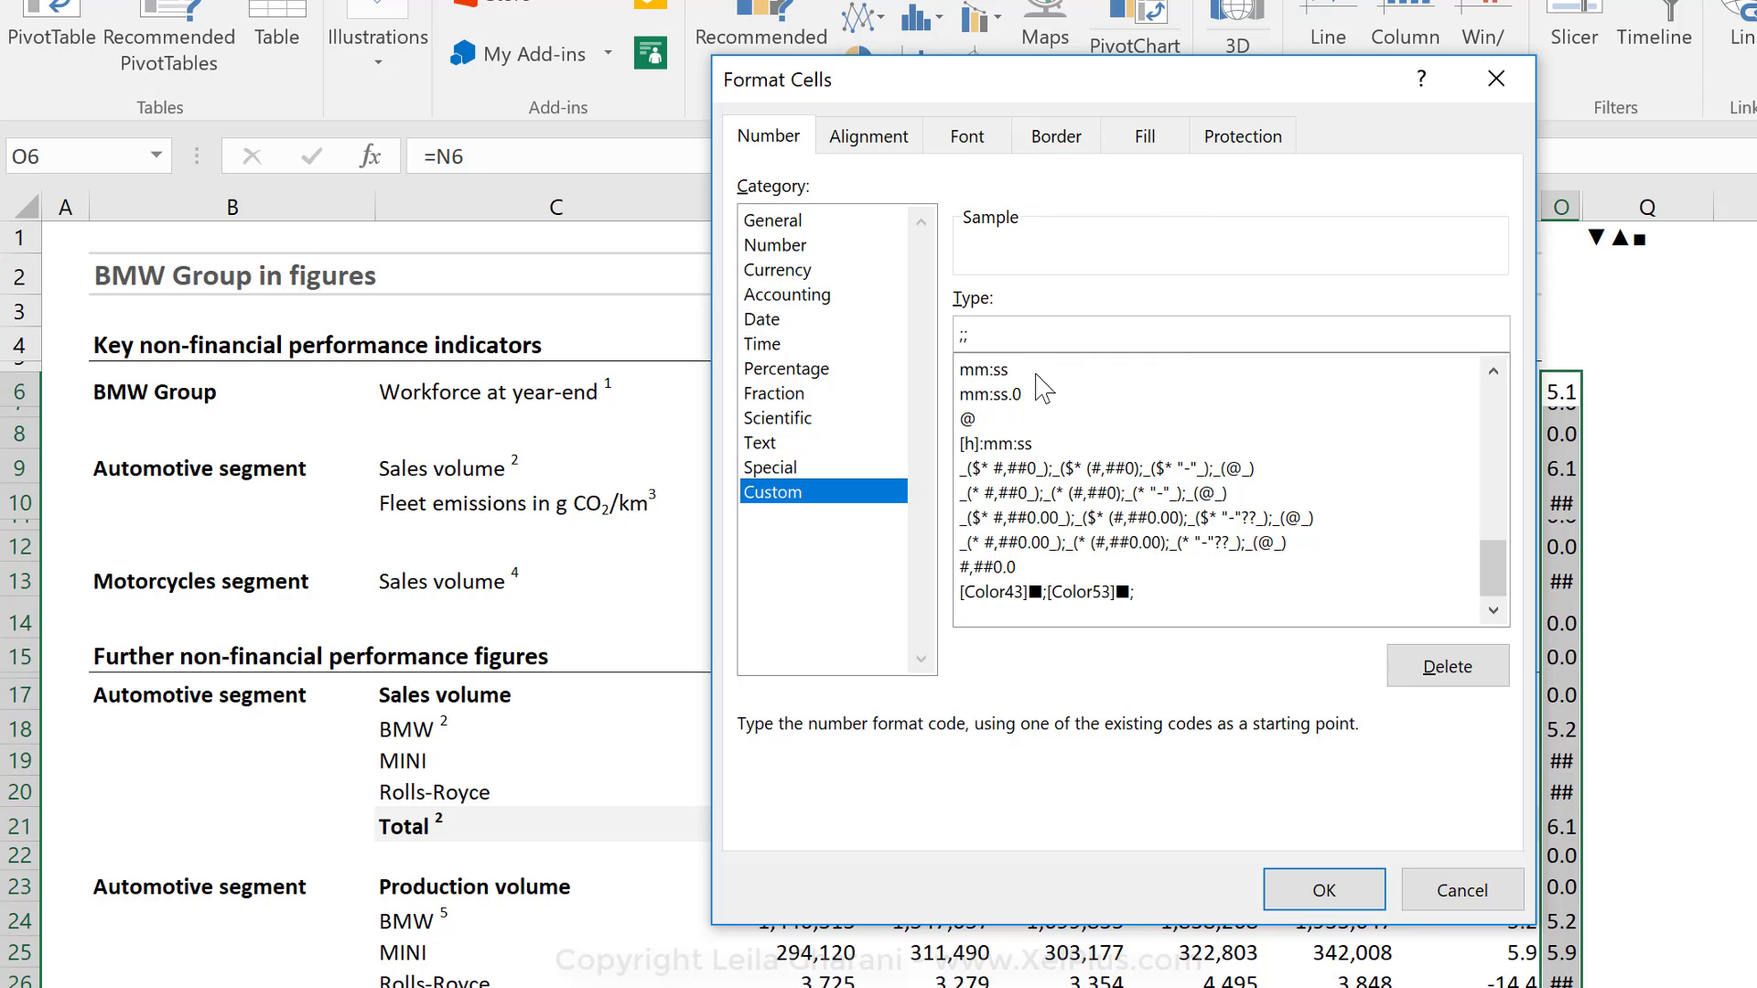
click(1324, 890)
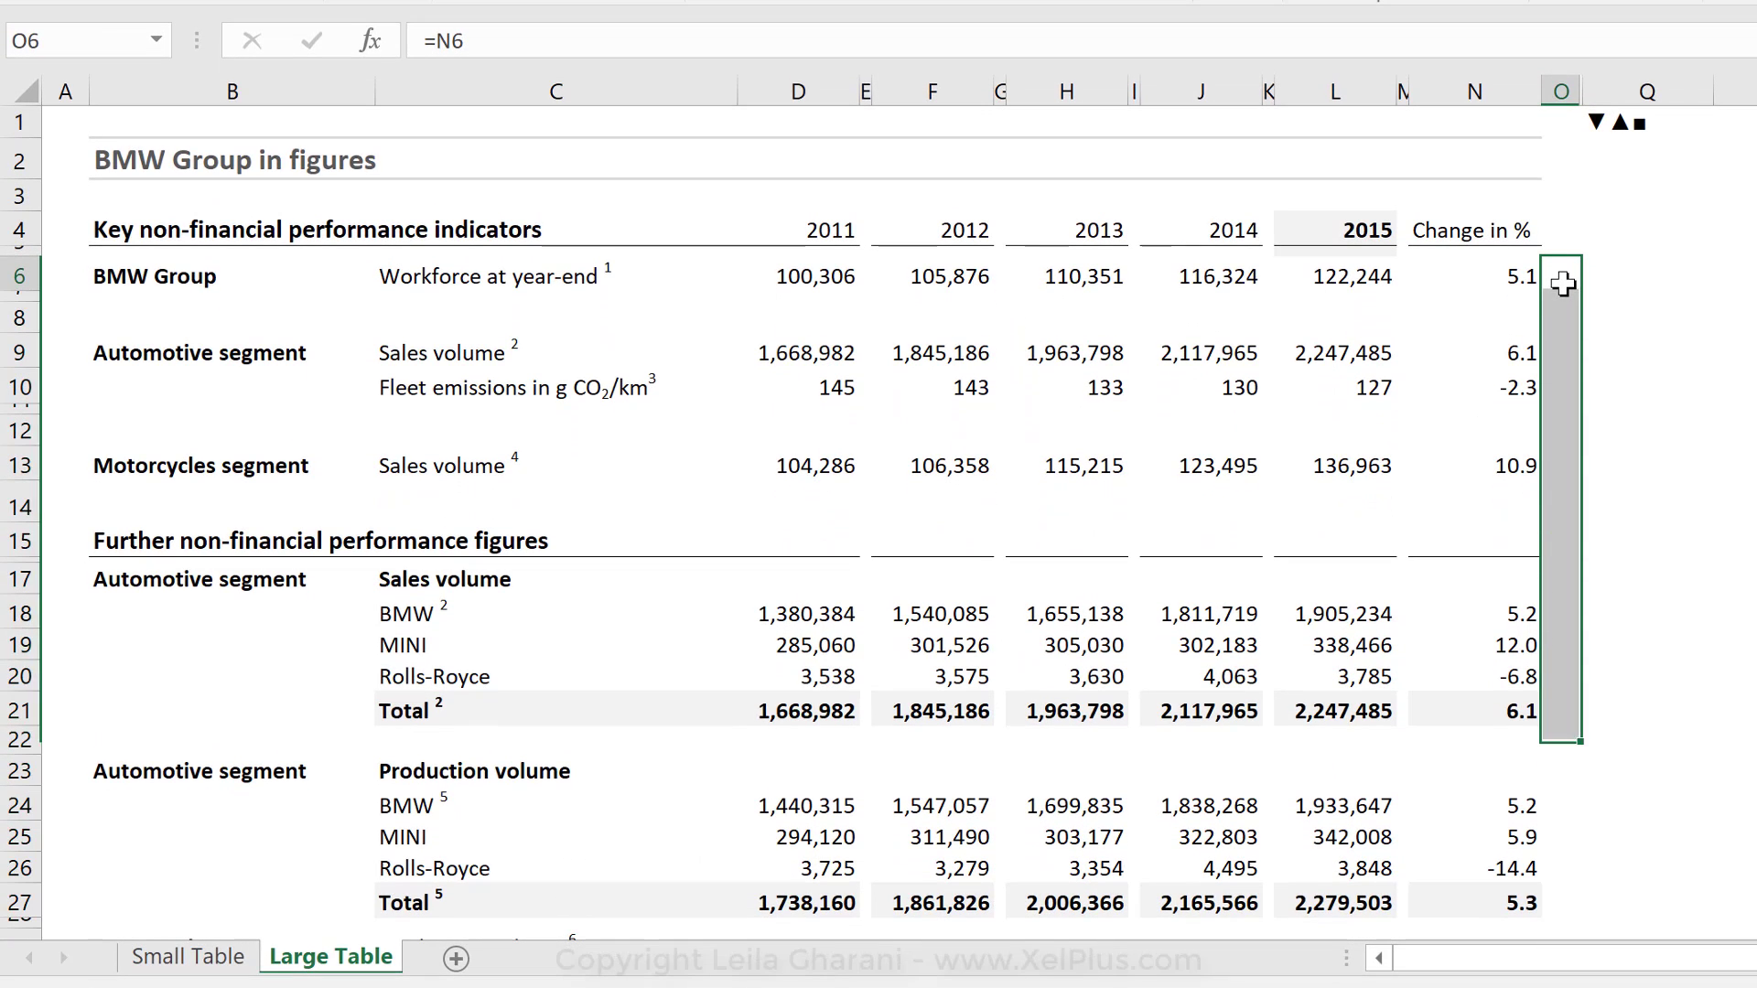
Copy the ▼▲ symbols from Q1's contents and select the helper cells from O6 down column O
click(1561, 340)
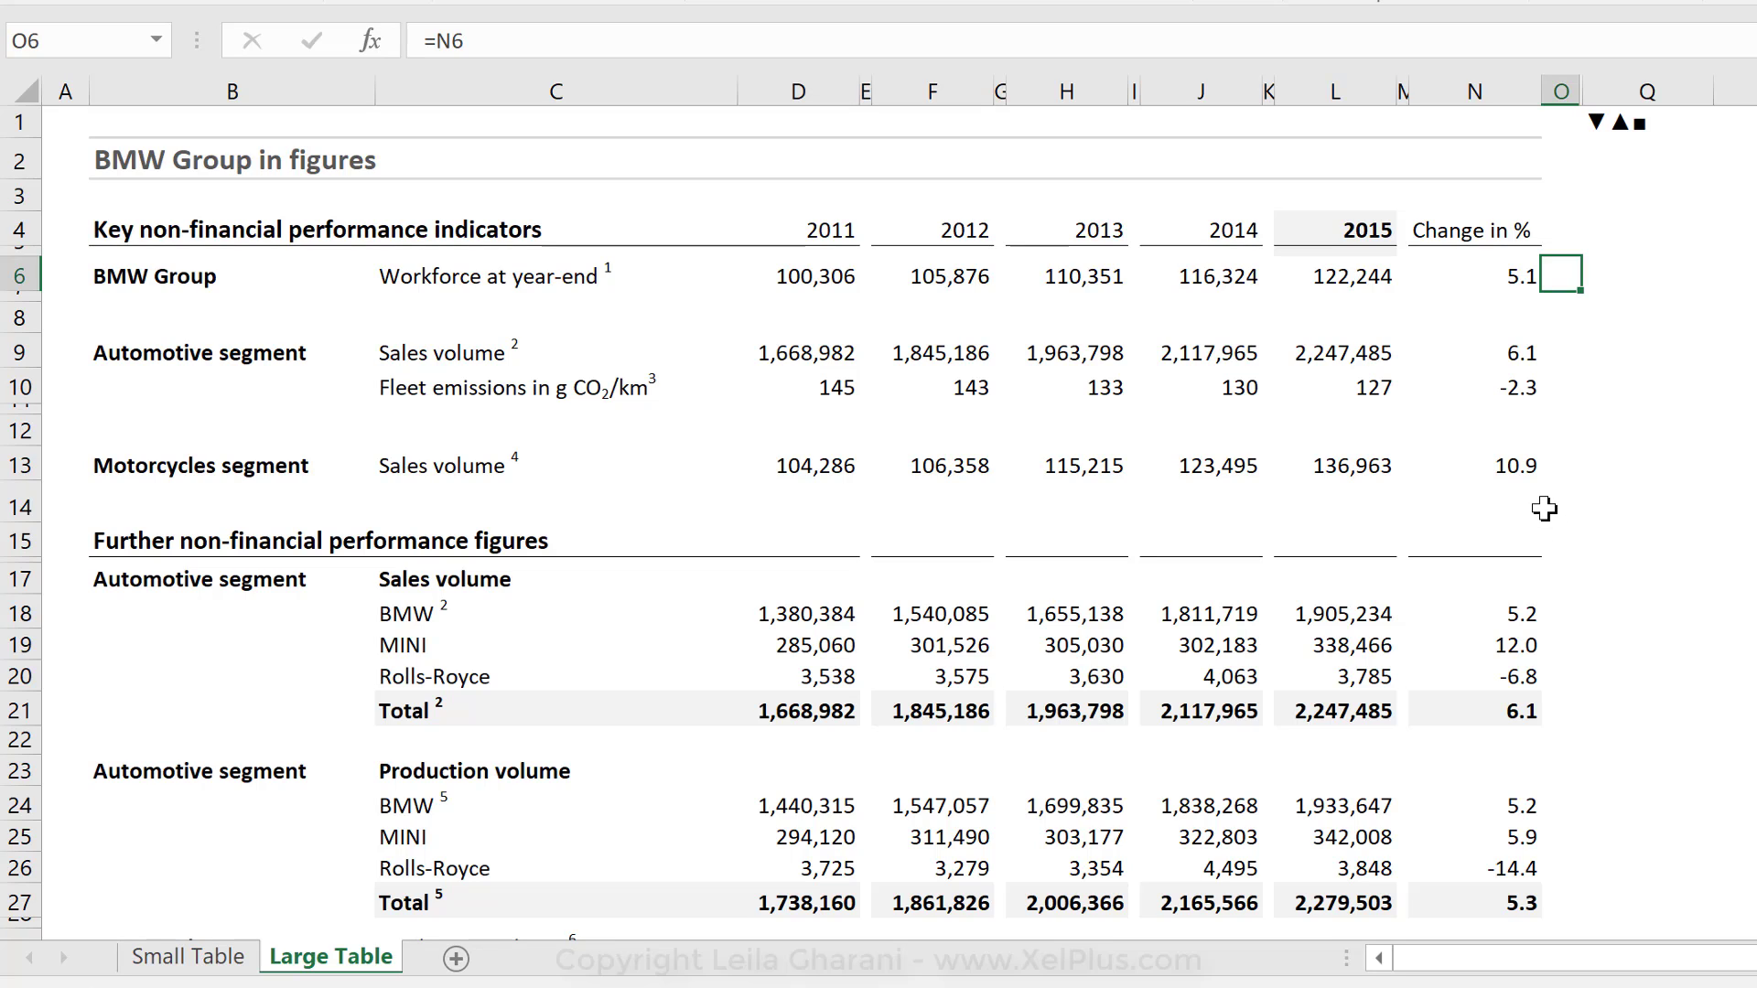
click(1603, 125)
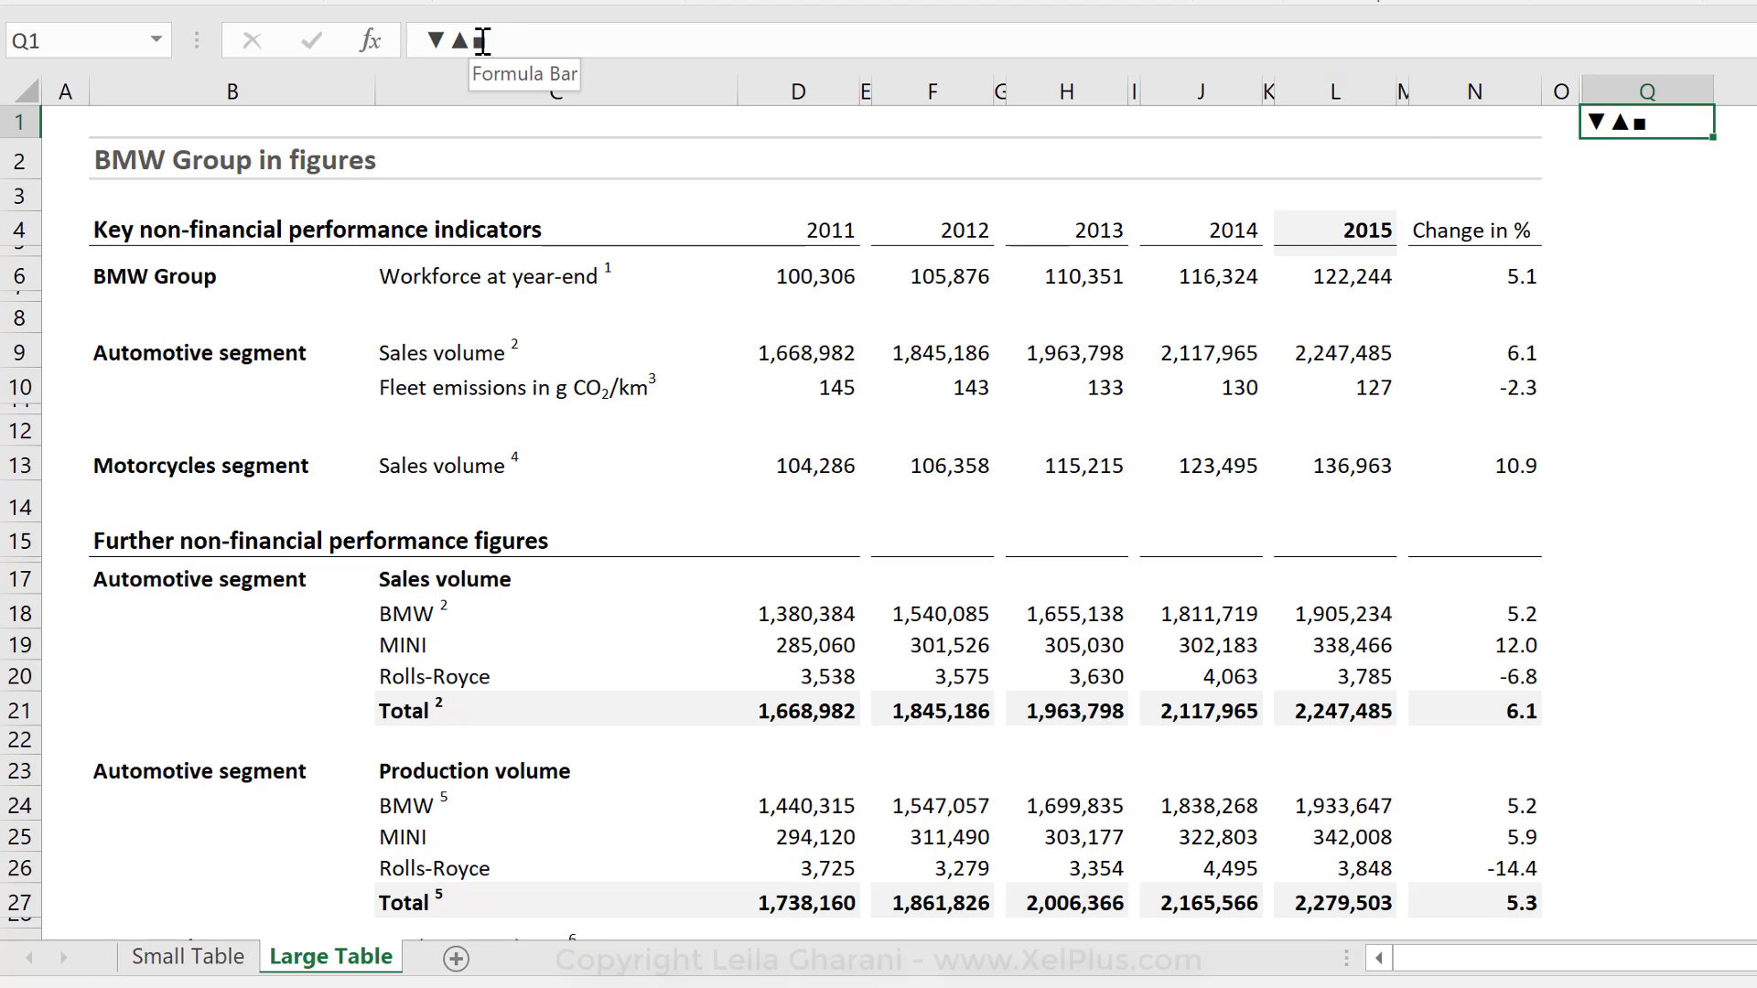
drag(471, 40, 384, 36)
key(ctrl+c)
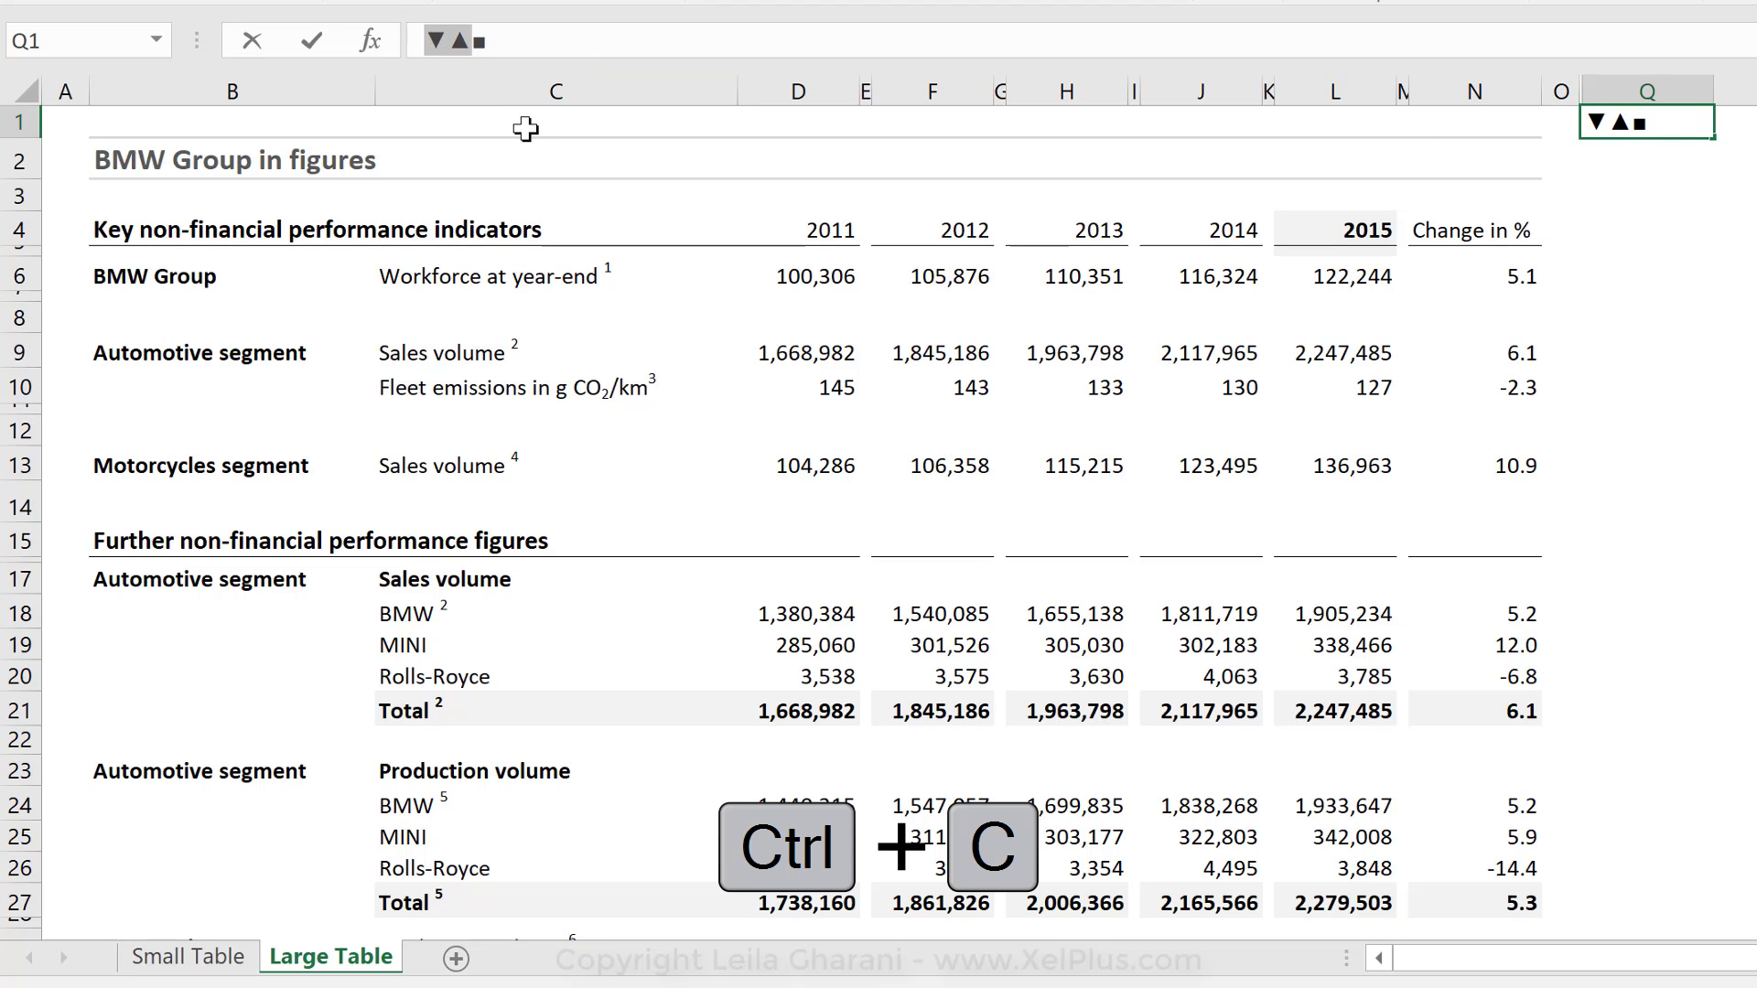
key(Escape)
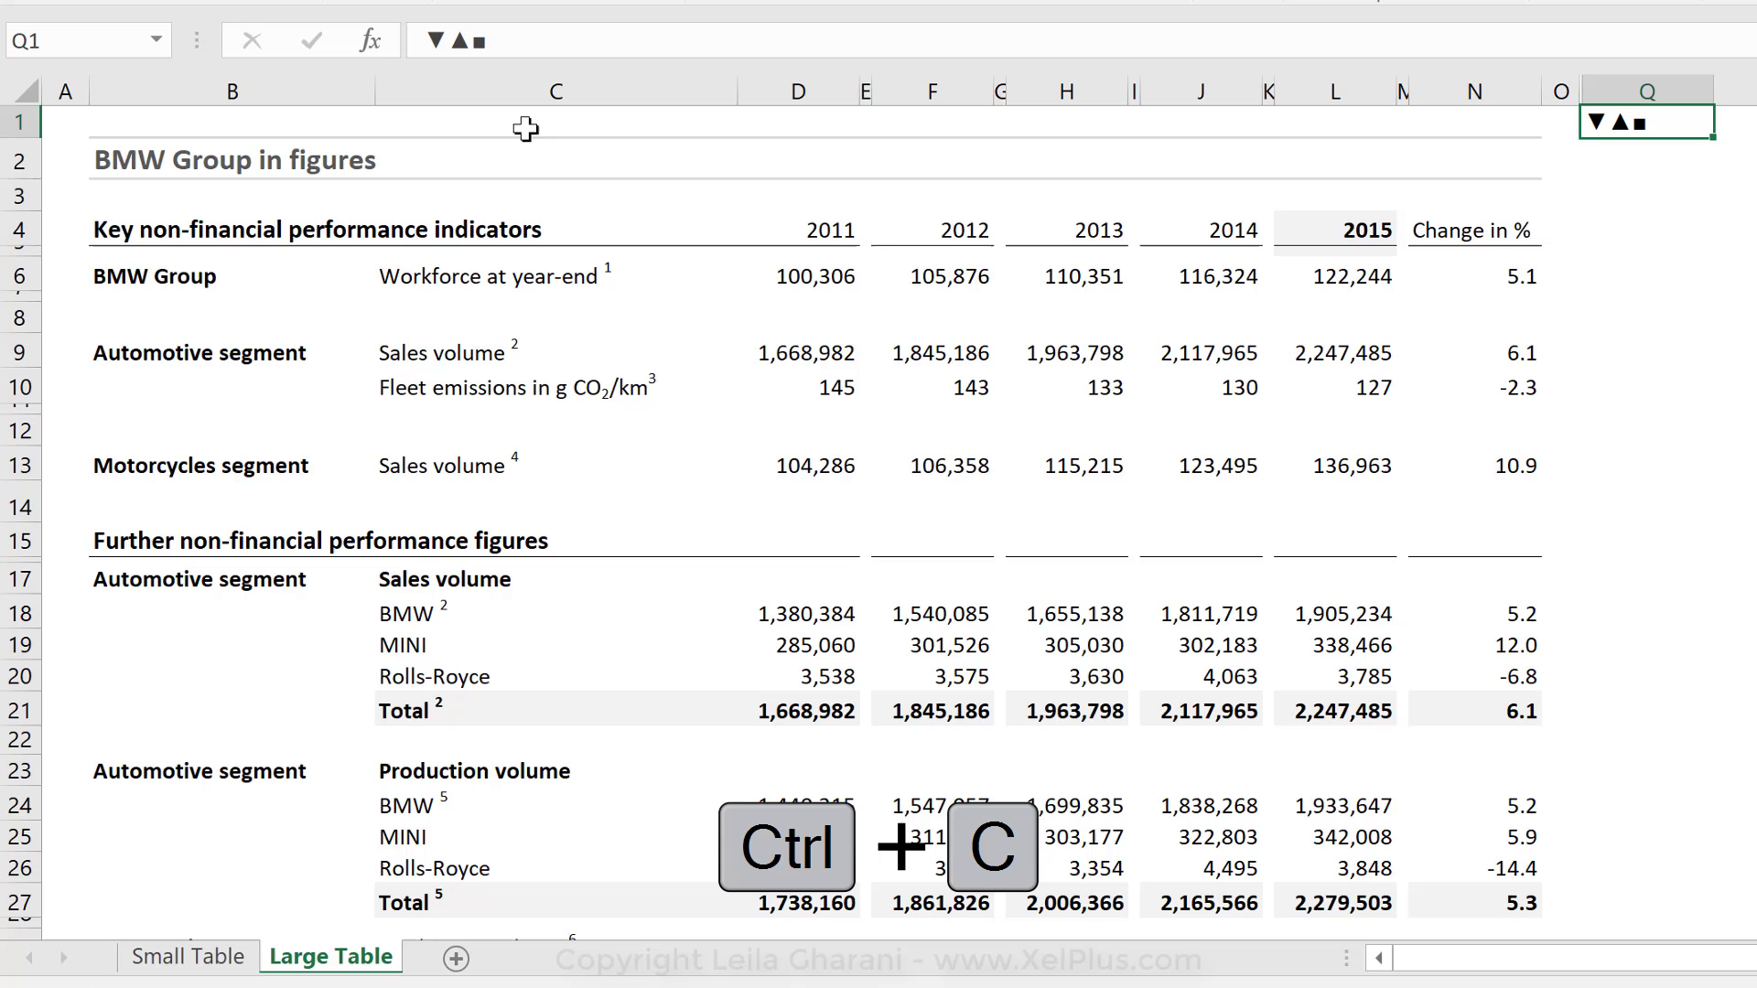
click(1561, 275)
drag(1561, 275, 1551, 824)
Use the custom format ▲;▼; on the column O helper cells
key(ctrl+1)
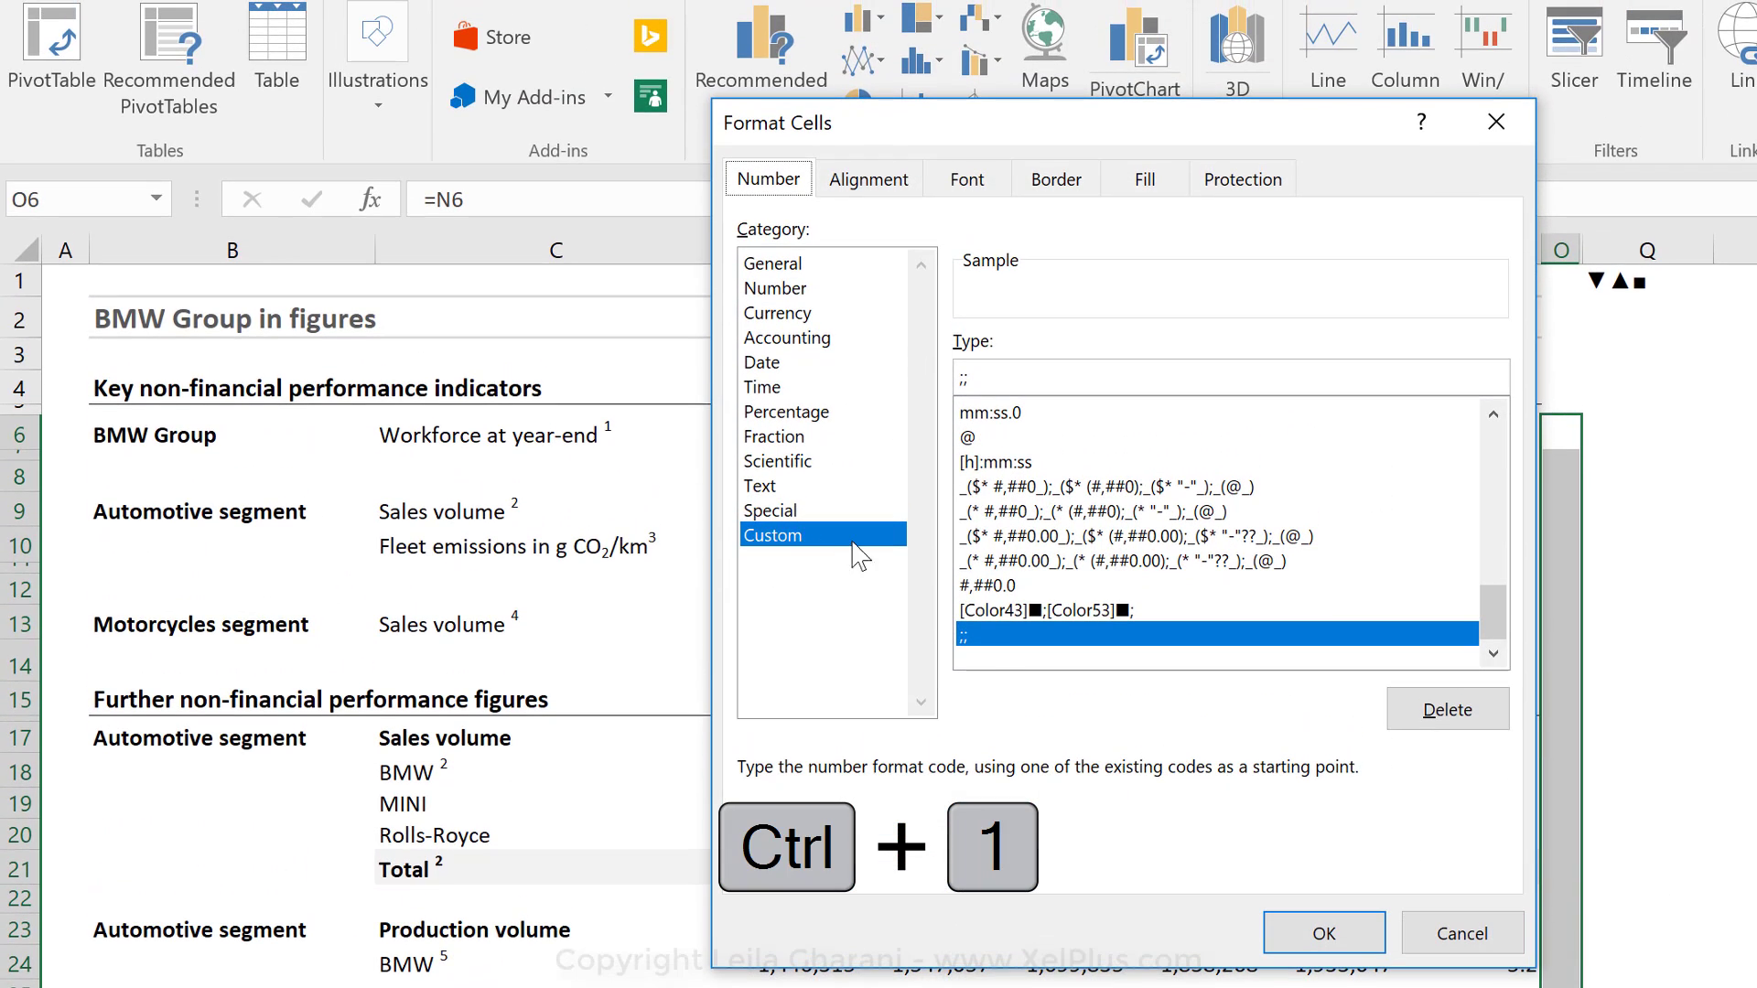
click(965, 378)
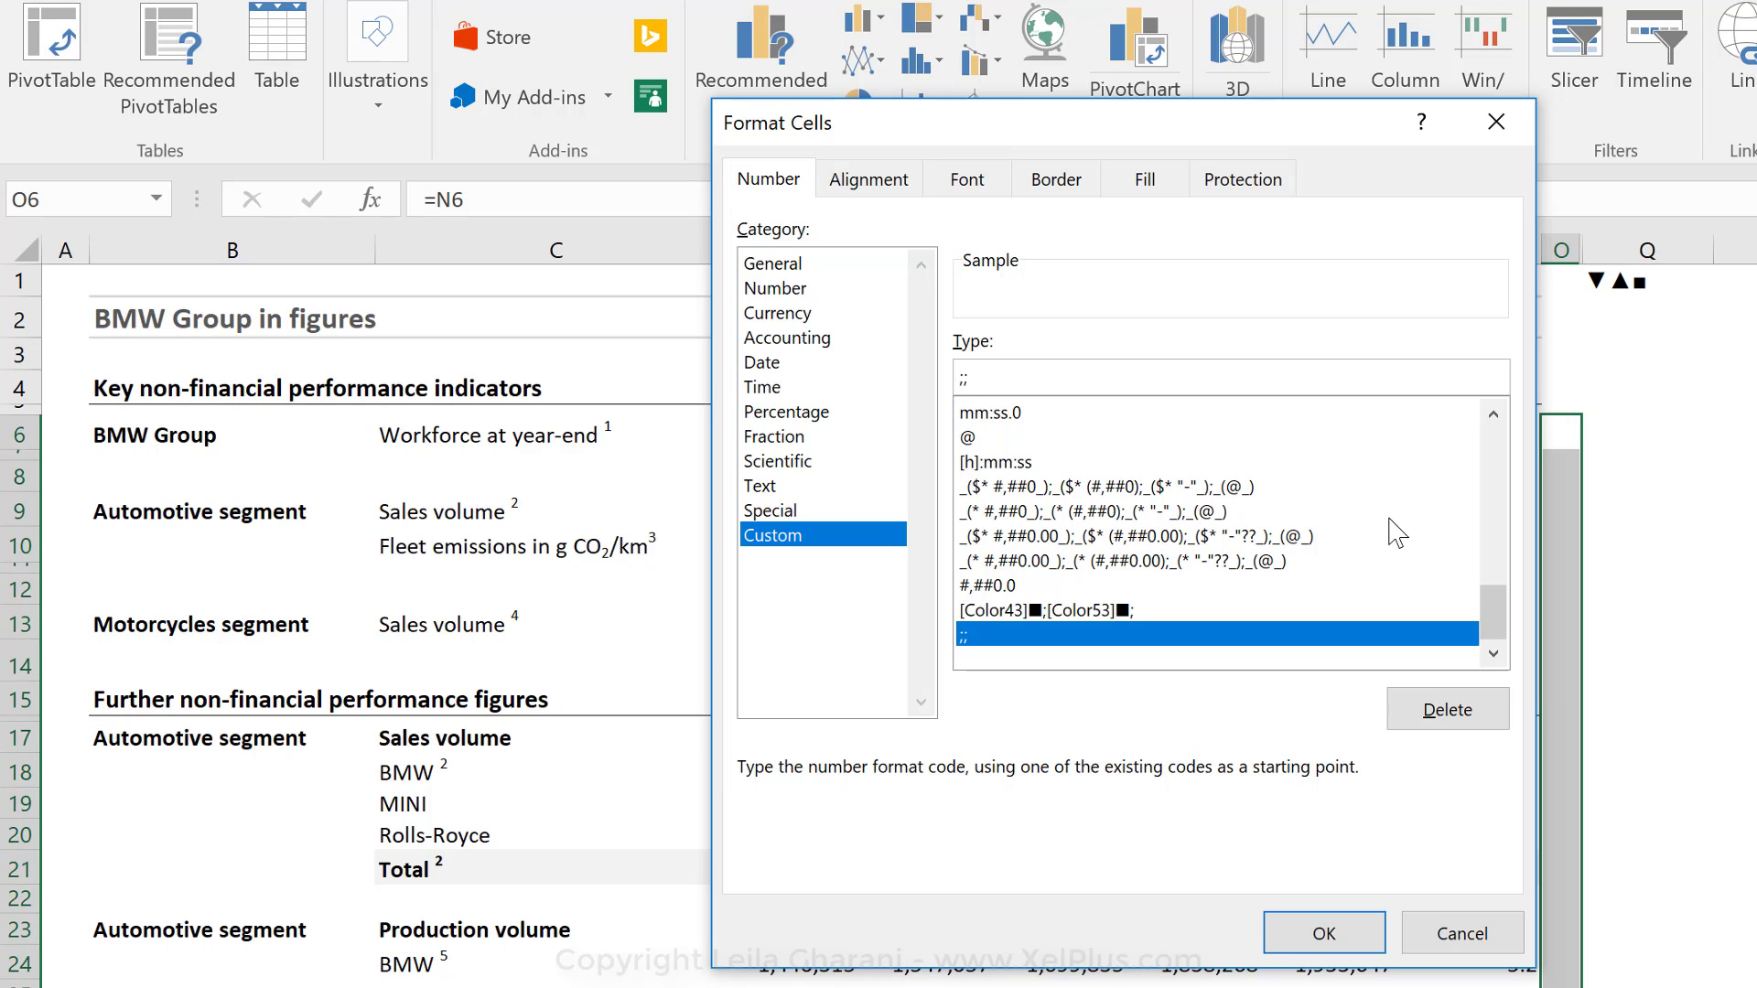
key(ctrl+v)
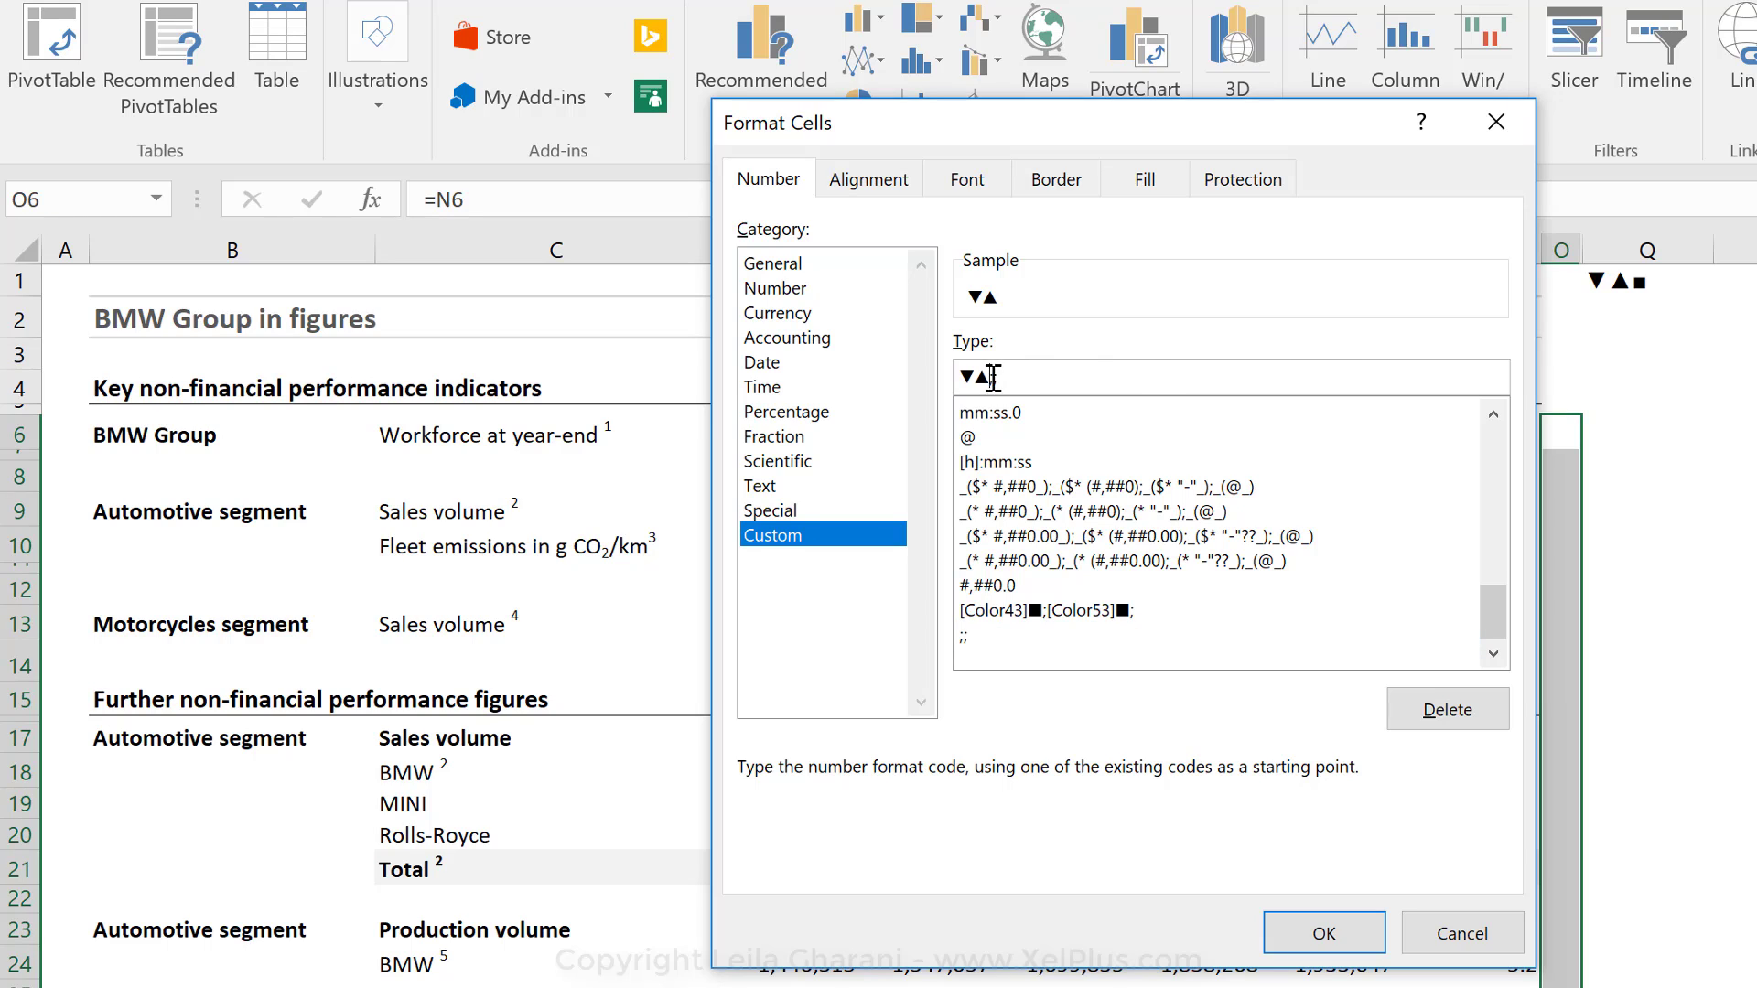
key(Home)
key(Delete)
key(ctrl+v)
key(BackSpace)
click(1297, 933)
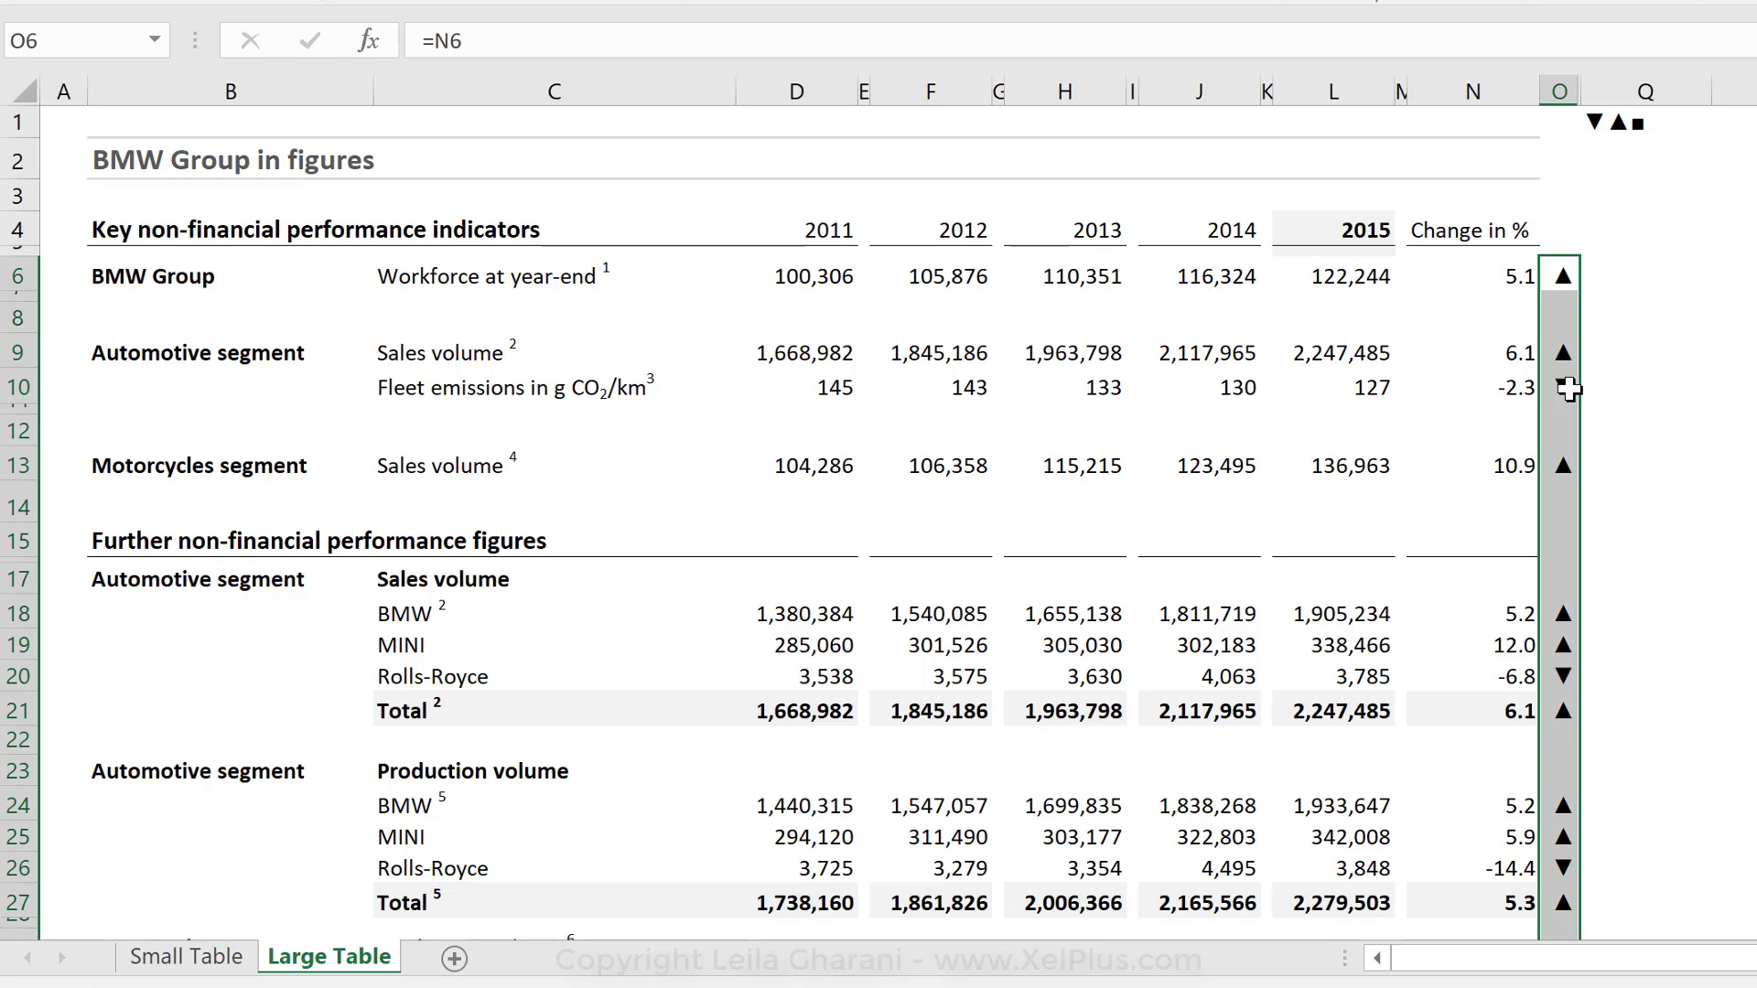
Change the arrow cells' custom format to [green]▲;[red]▼; so rises show green and falls red
key(ctrl+1)
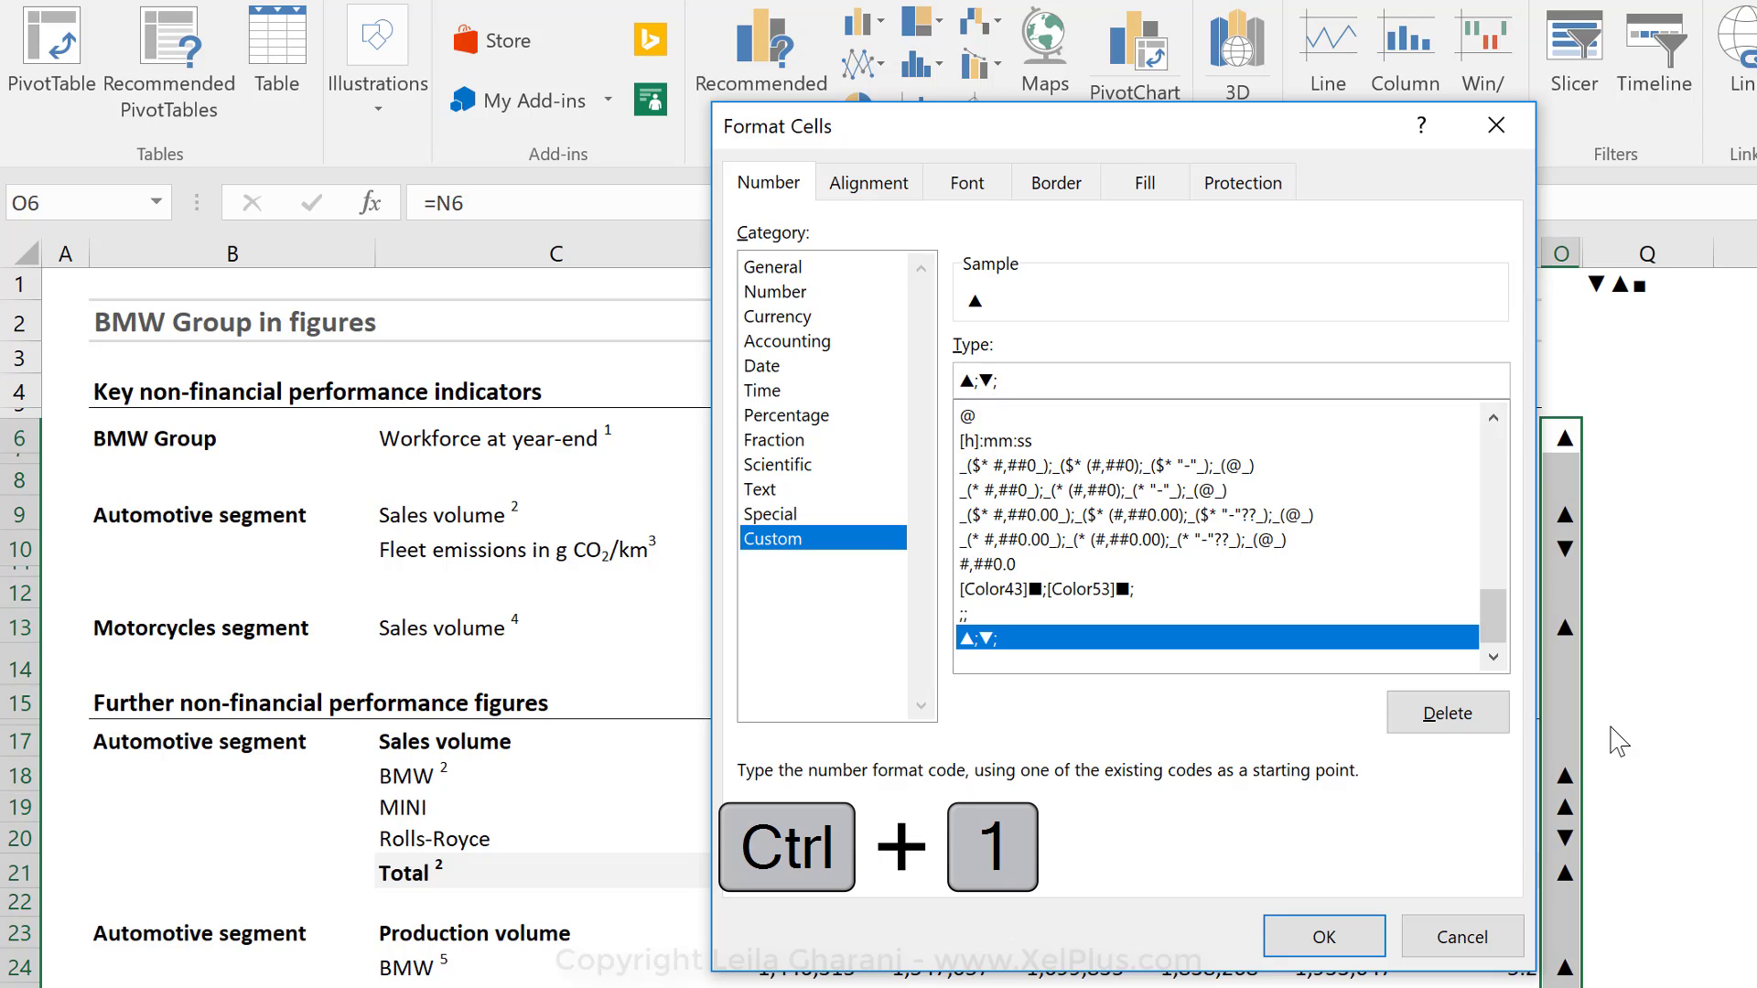
key(Home)
text([green)
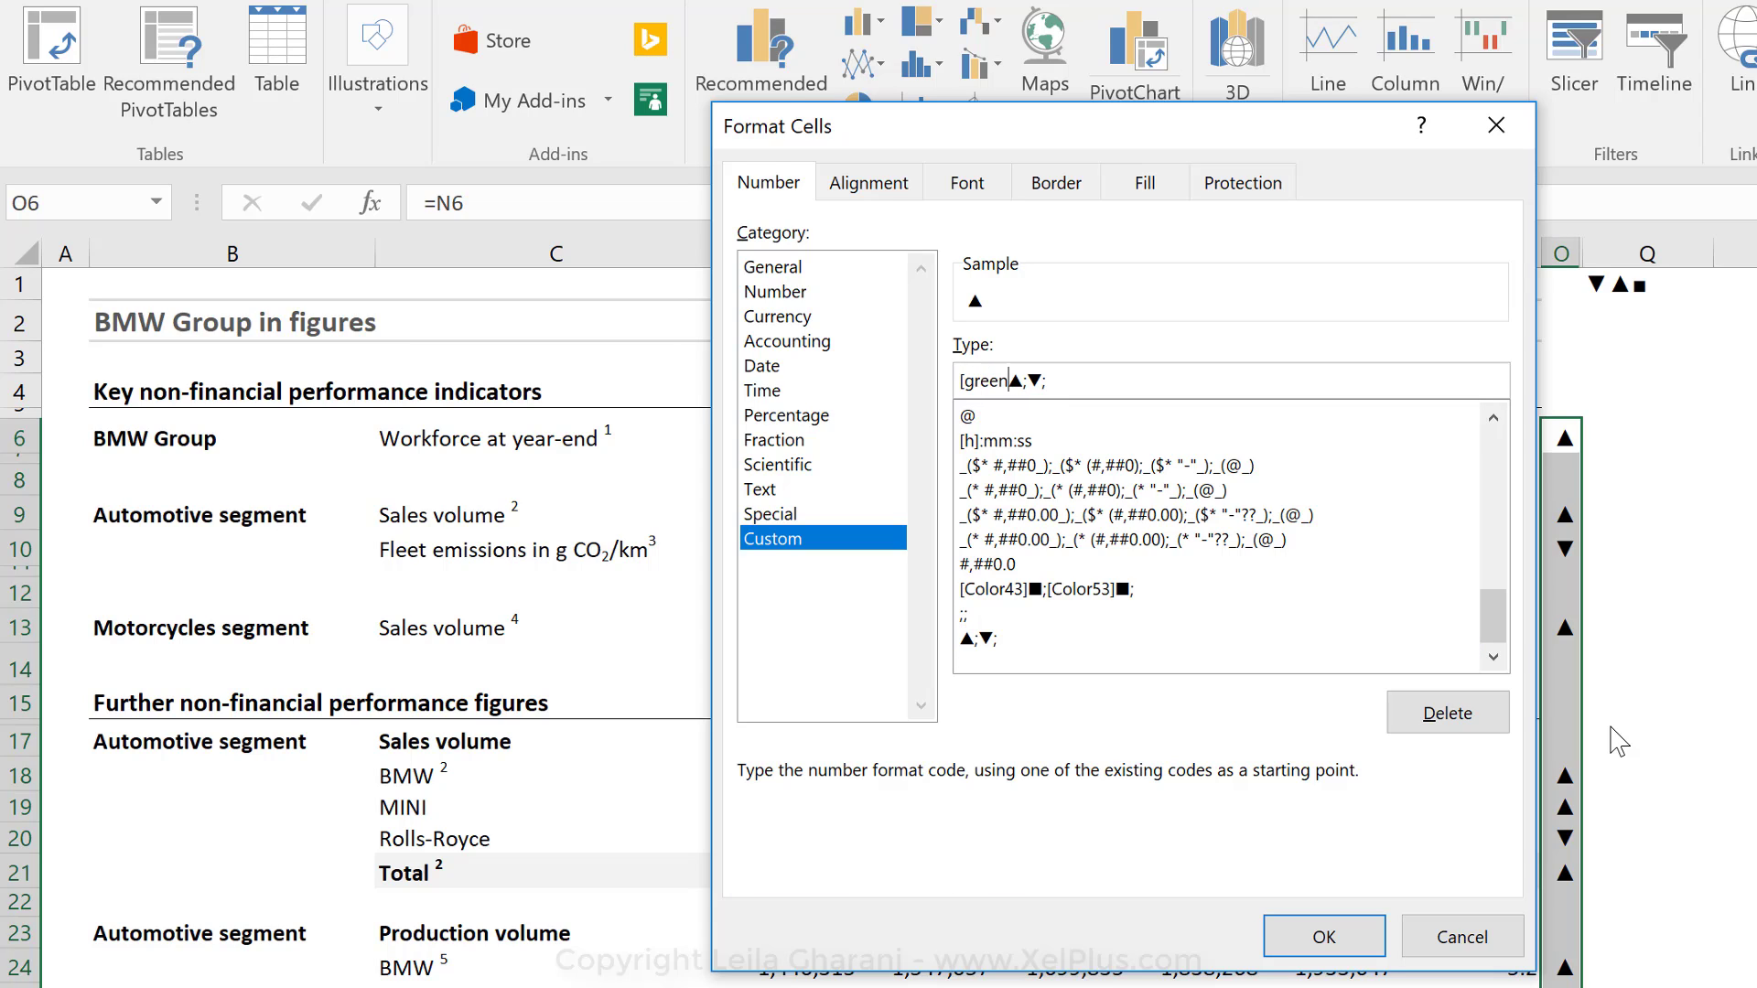
text(]▲;[)
text(red])
click(1324, 936)
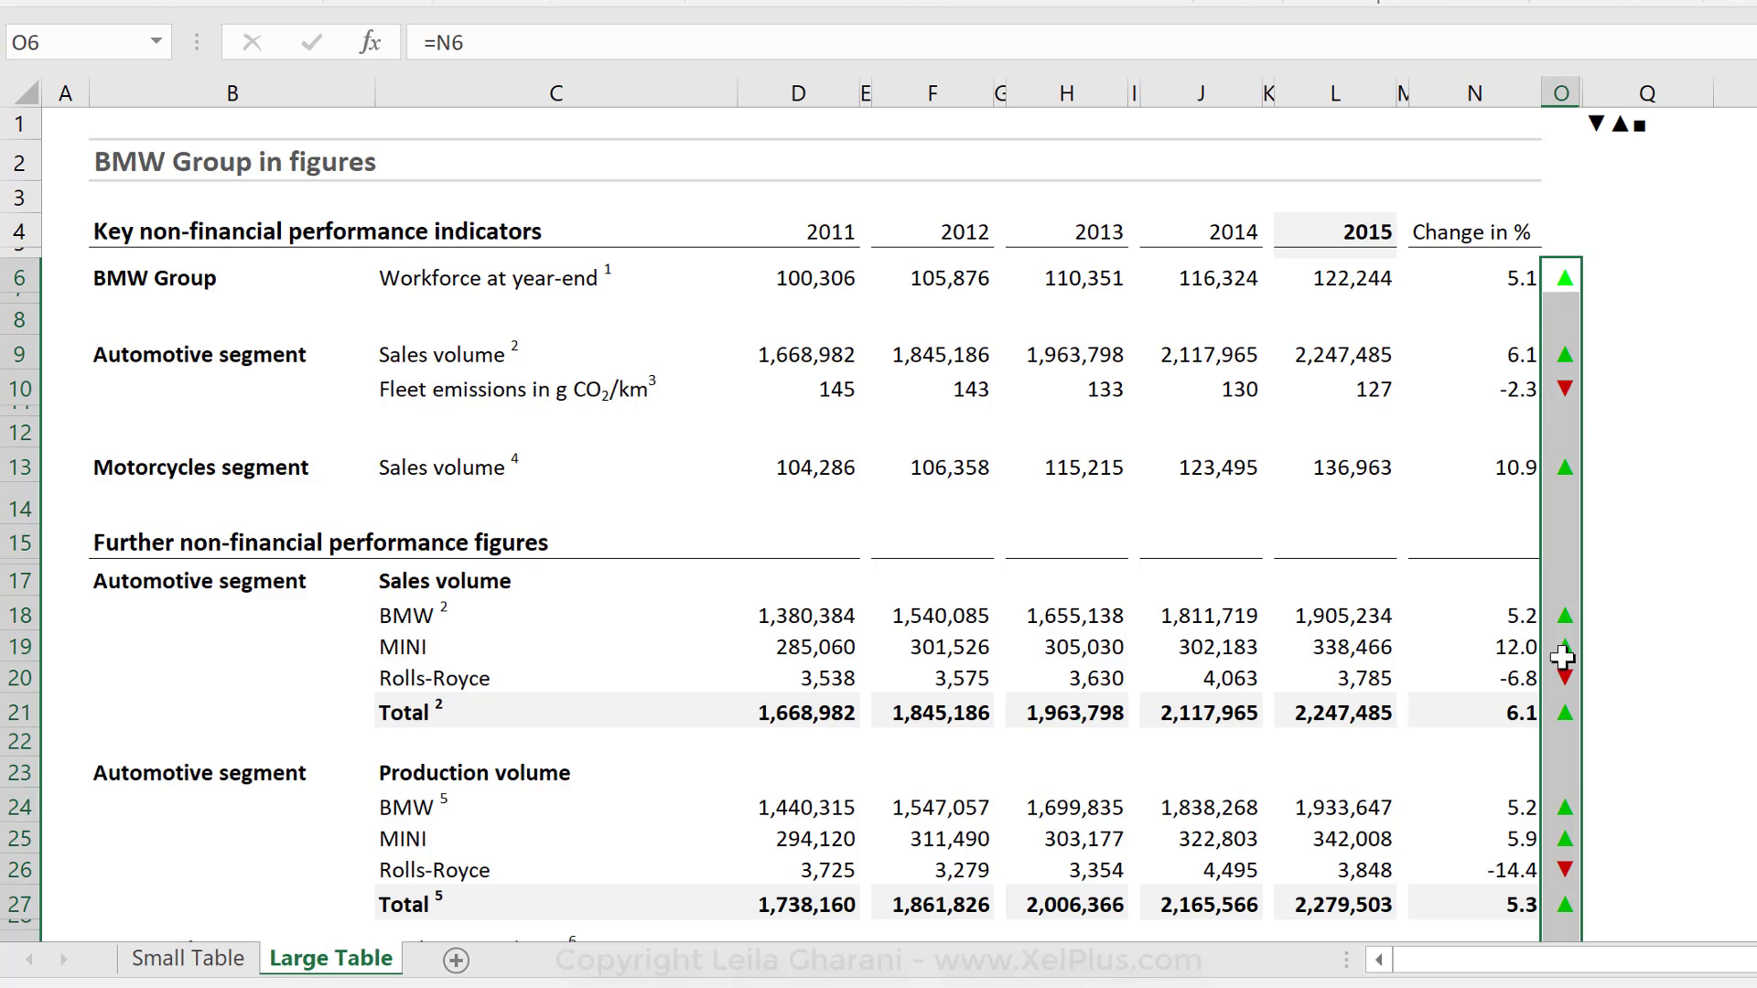
click(1567, 619)
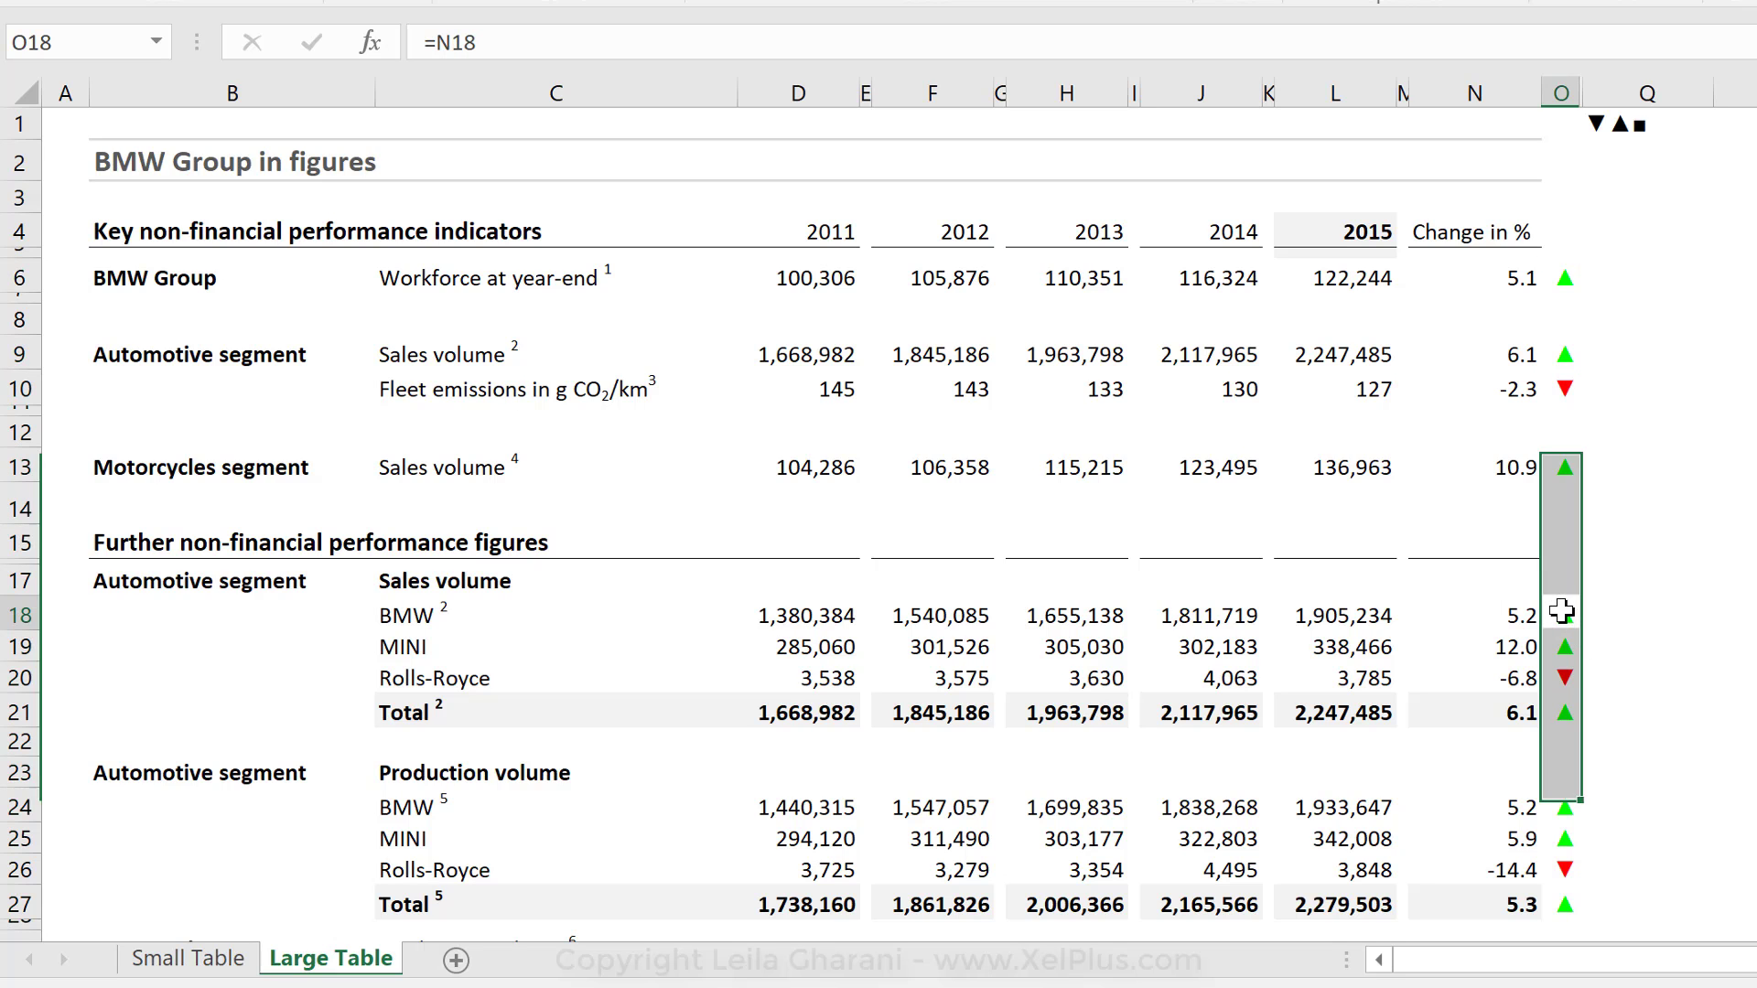
scroll(1668, 659, down, 2)
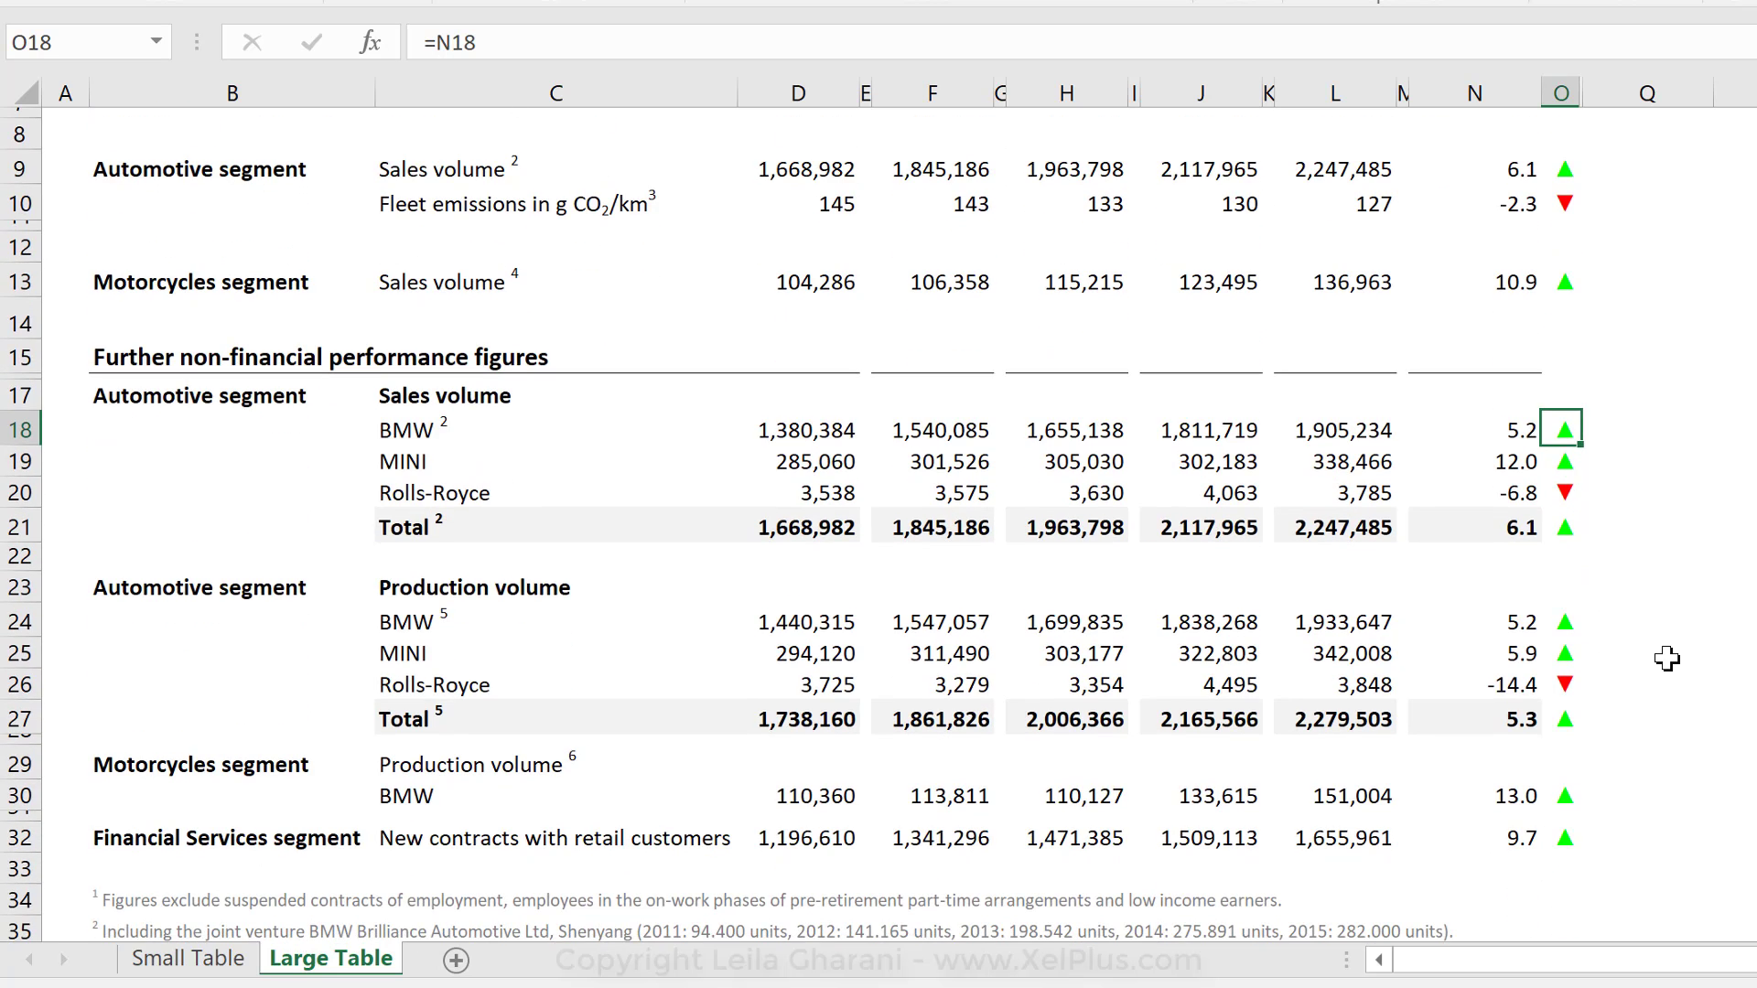
scroll(1667, 657, up, 2)
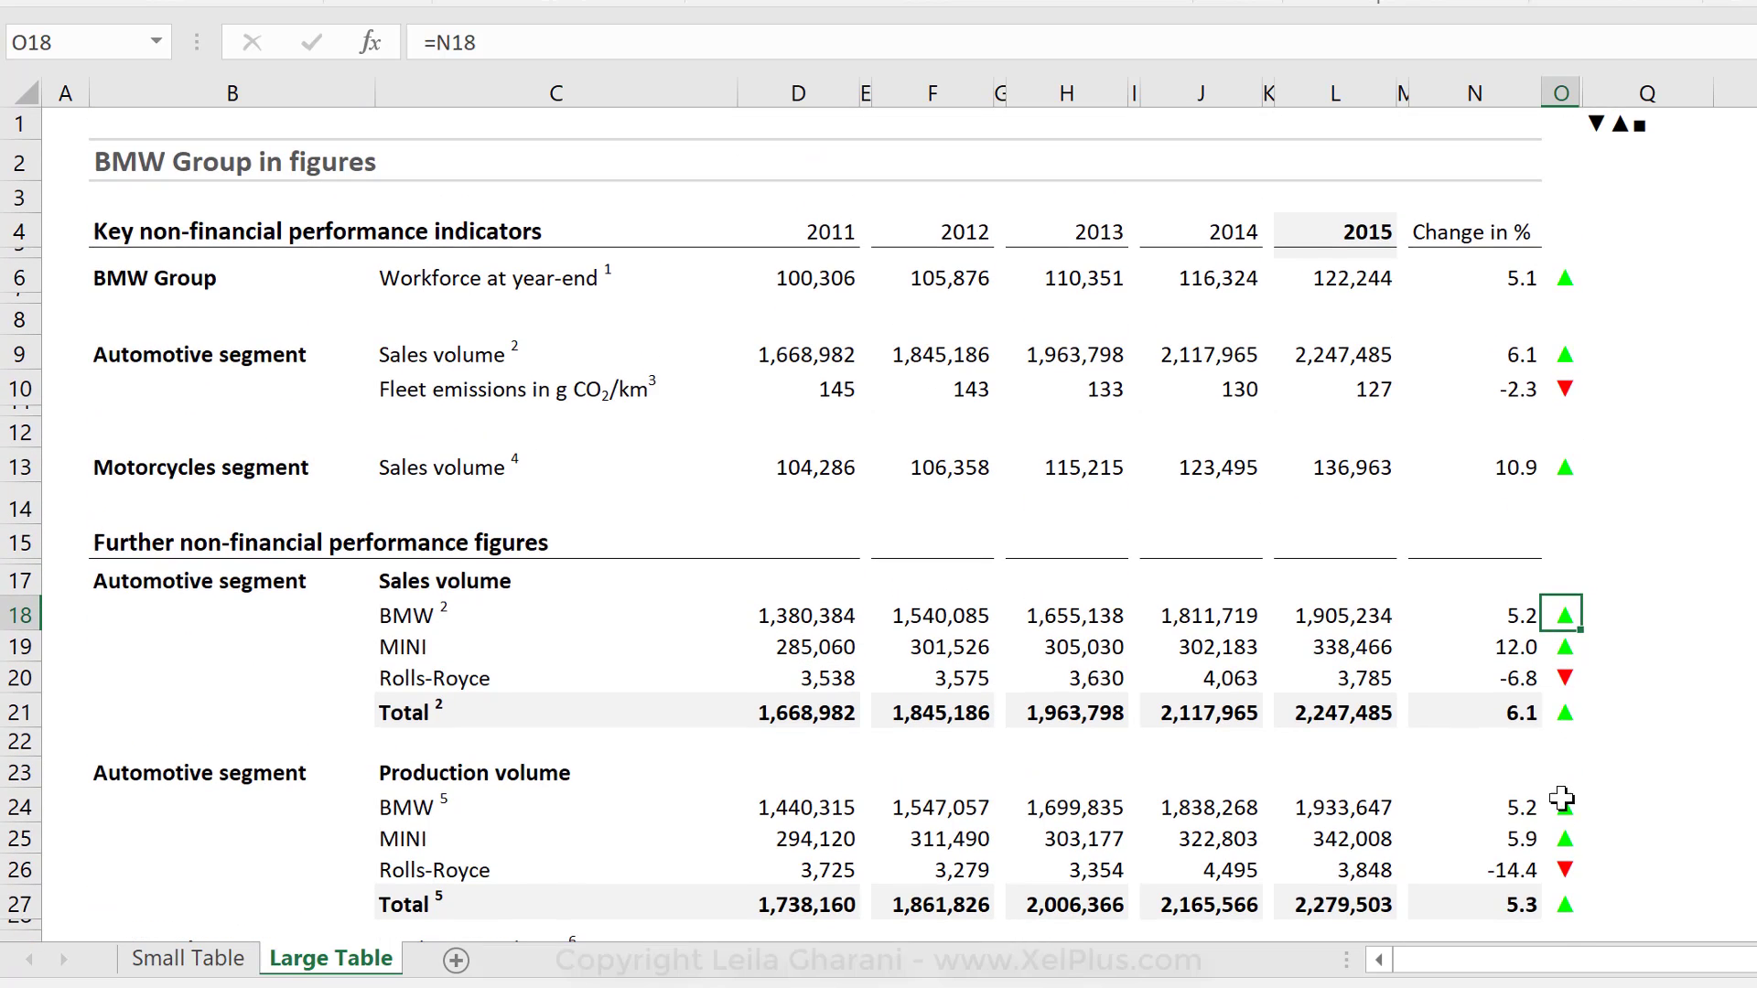
click(1558, 678)
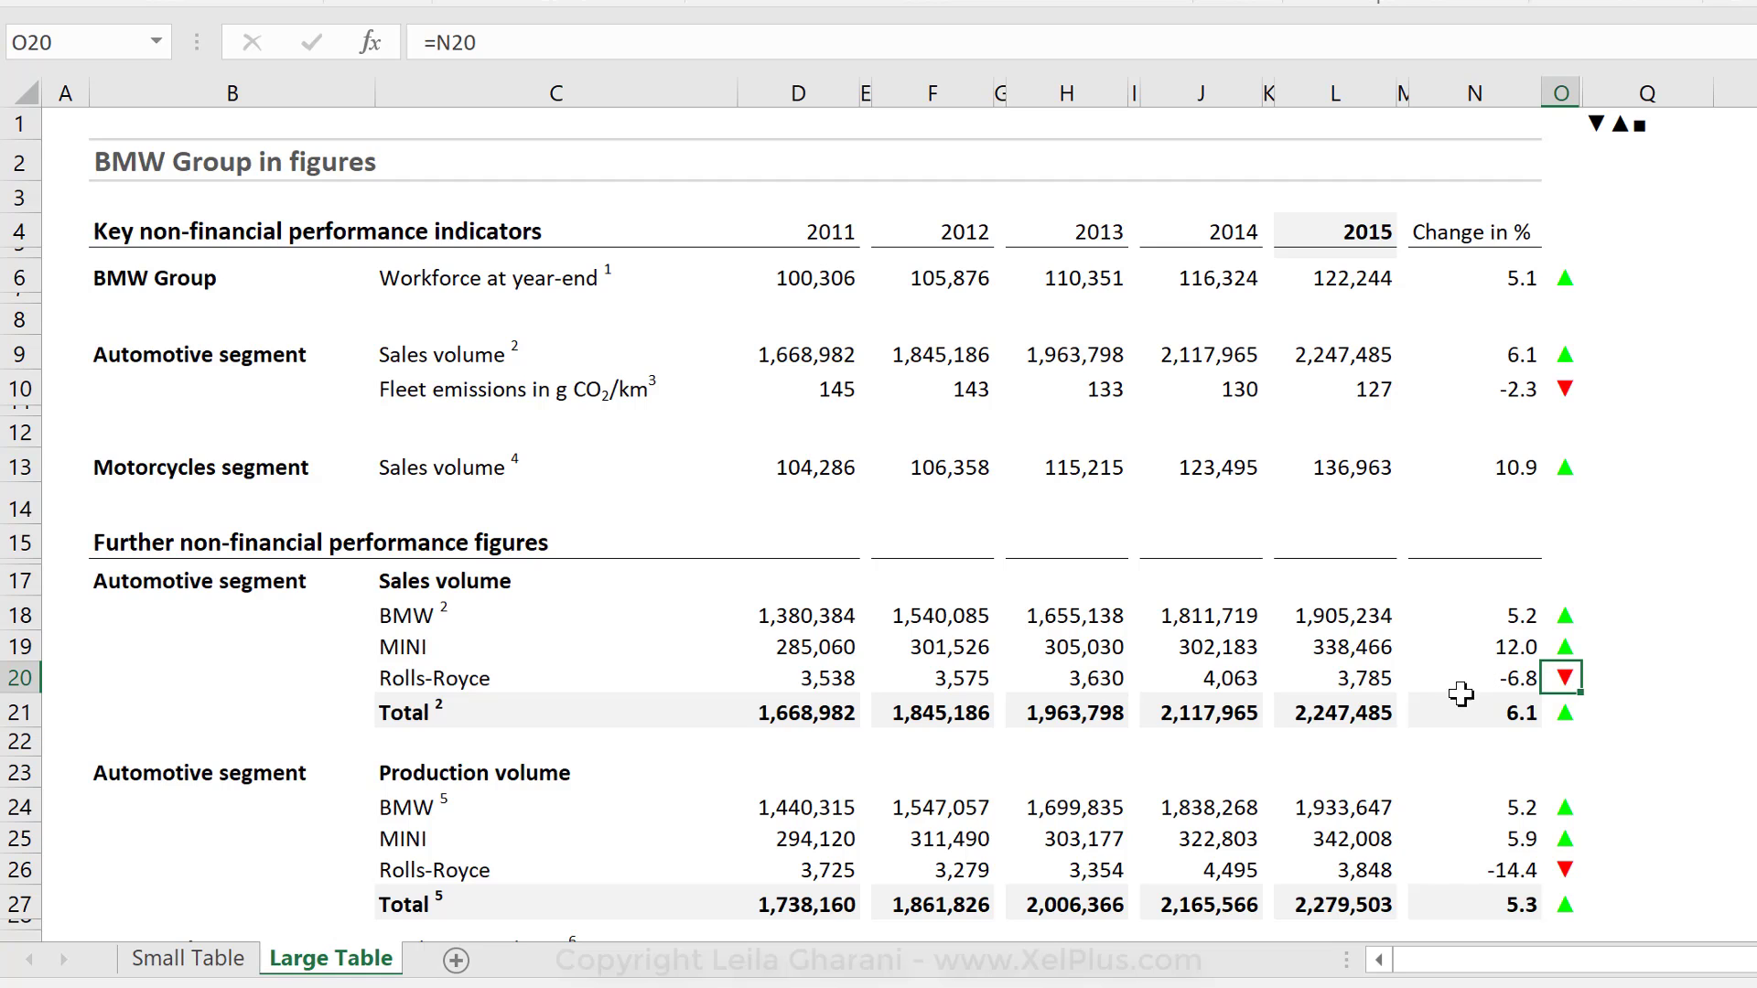
scroll(1233, 695, down, 3)
scroll(1232, 696, down, 4)
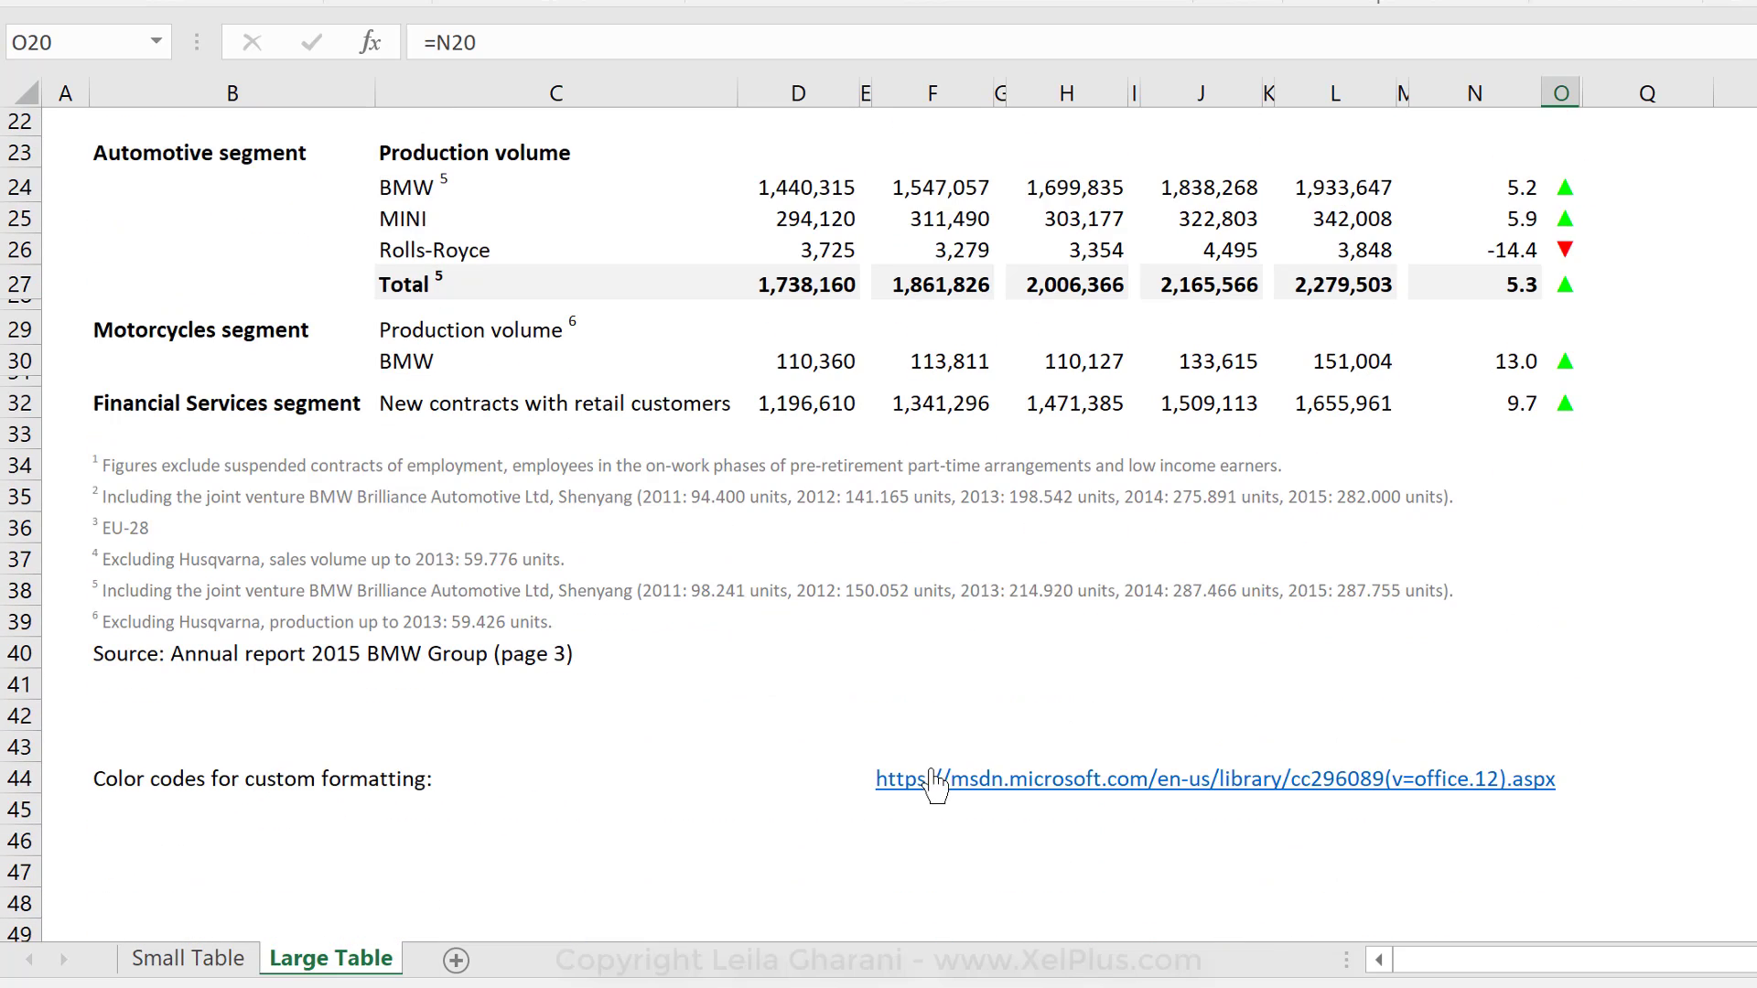
click(918, 785)
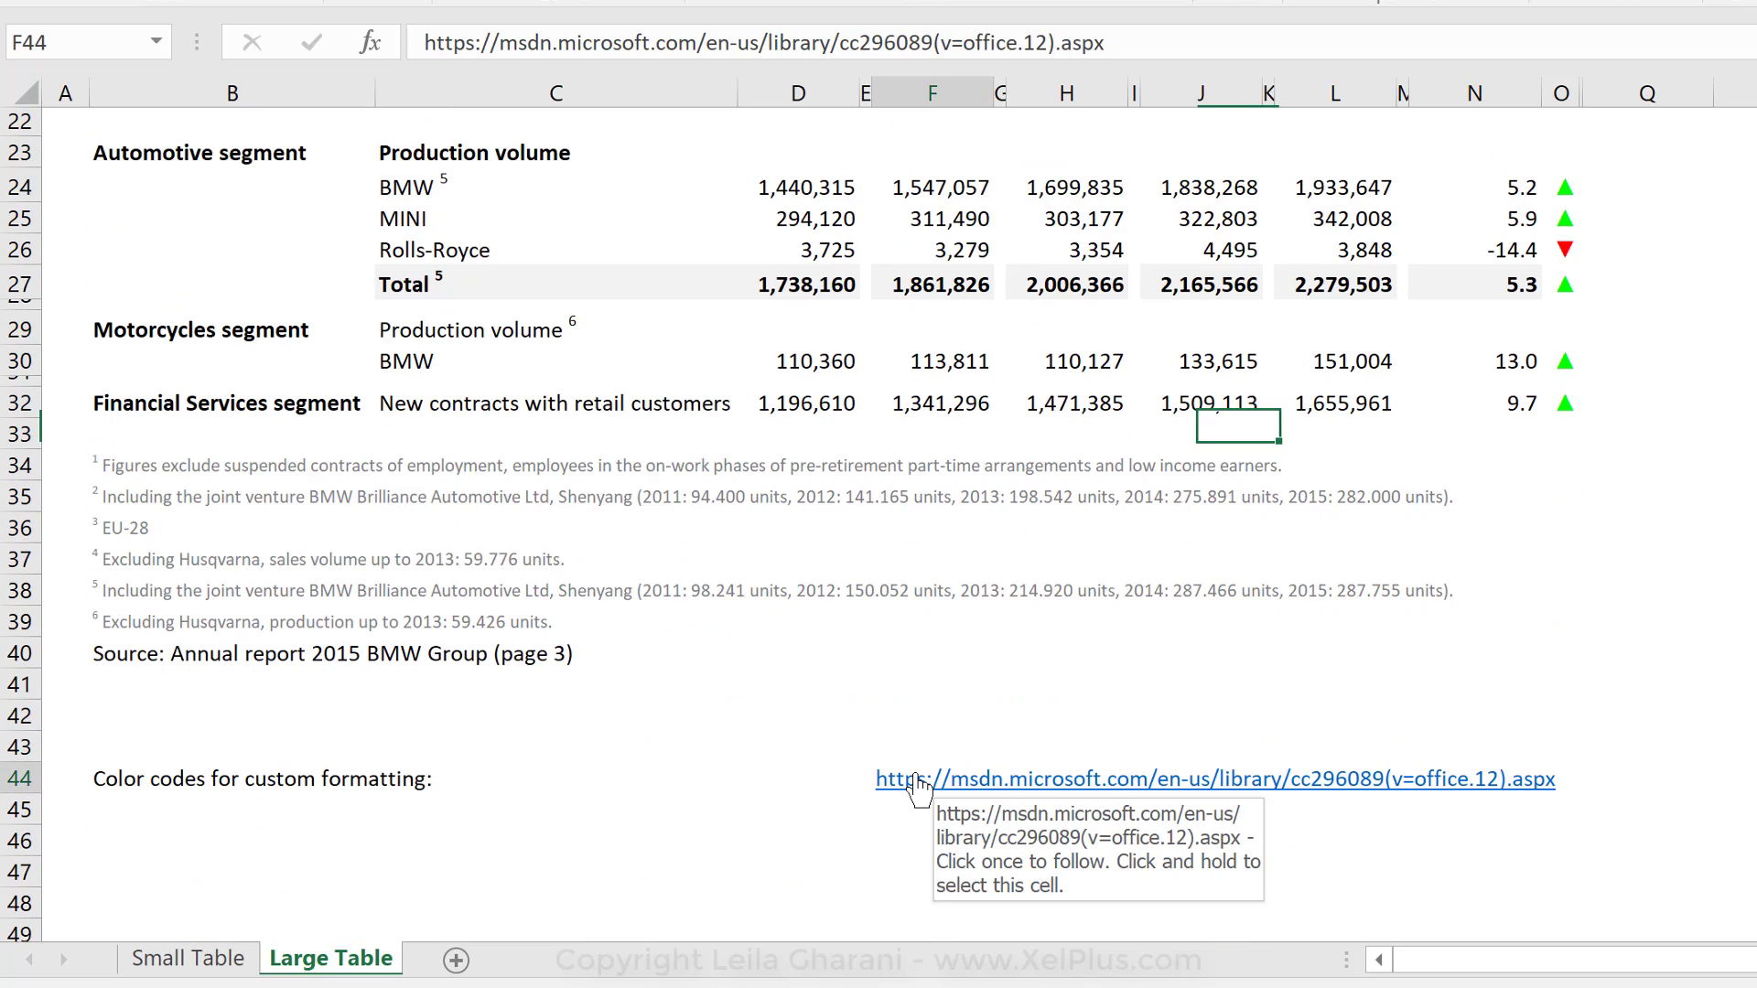
Follow the MSDN colour-codes link and scroll down to the ColorIndex colour table
click(918, 786)
scroll(777, 952, down, 10)
scroll(777, 972, down, 15)
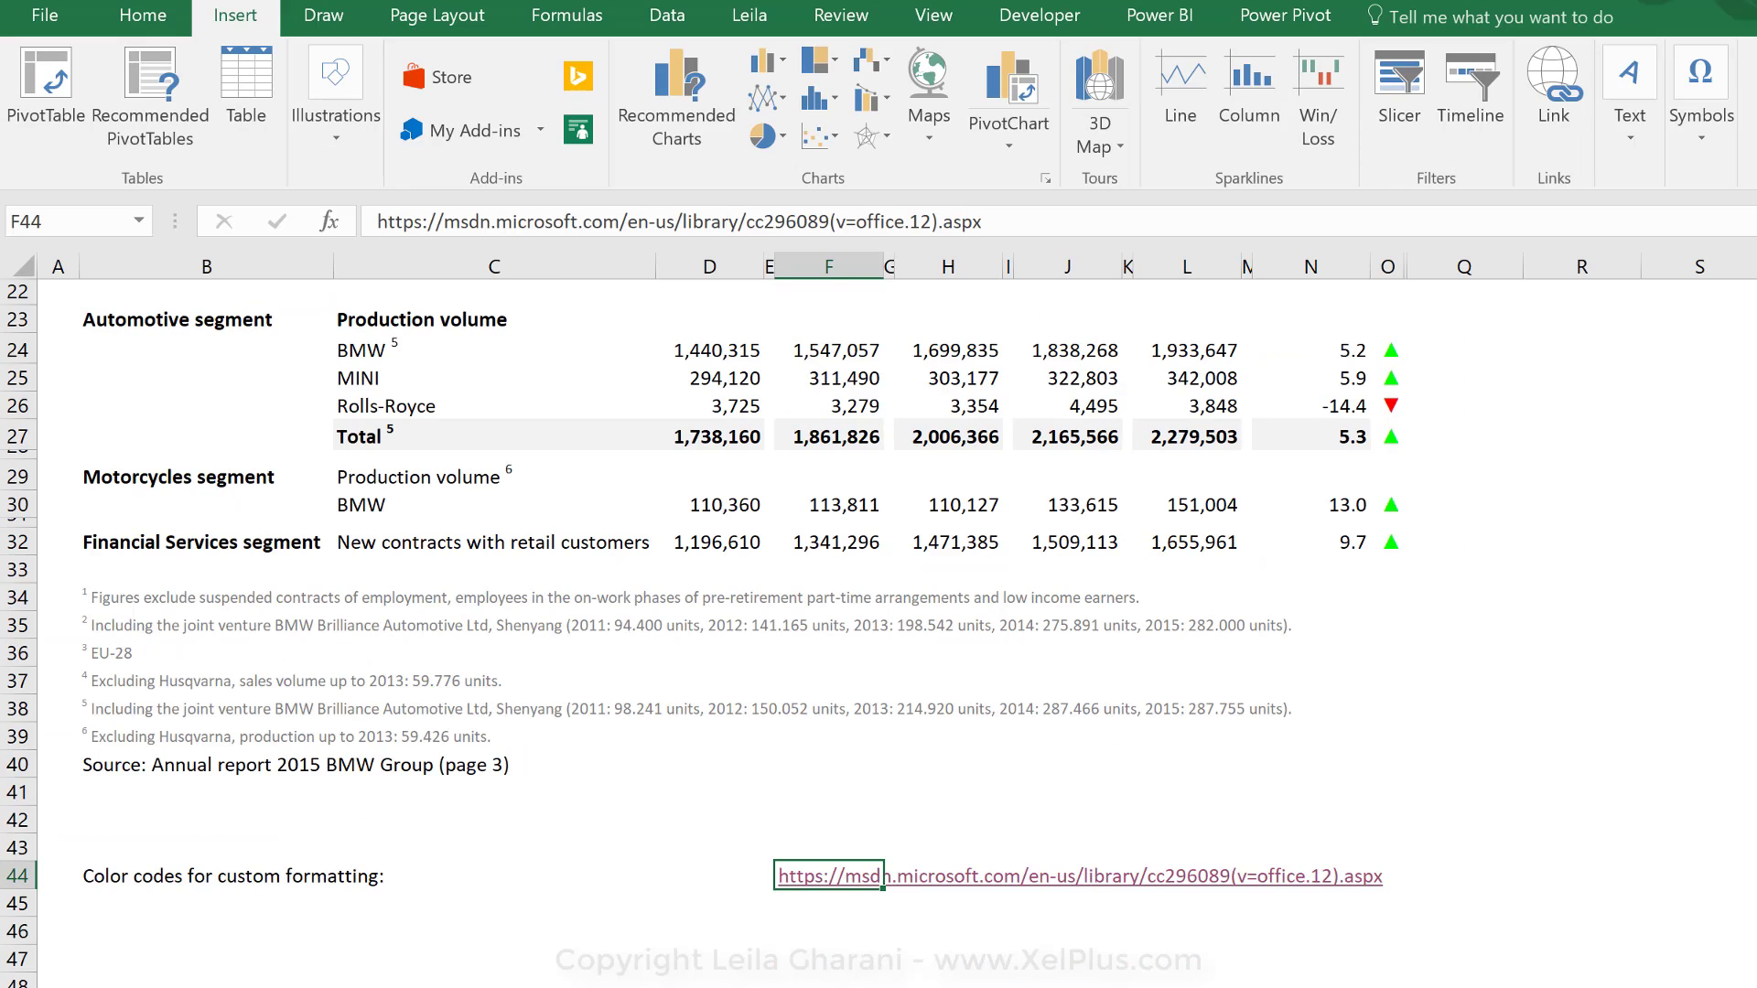
Change the O6:O32 arrow format to [color43]▲;[color53]▼; for a softer green and red
scroll(1236, 942, up, 7)
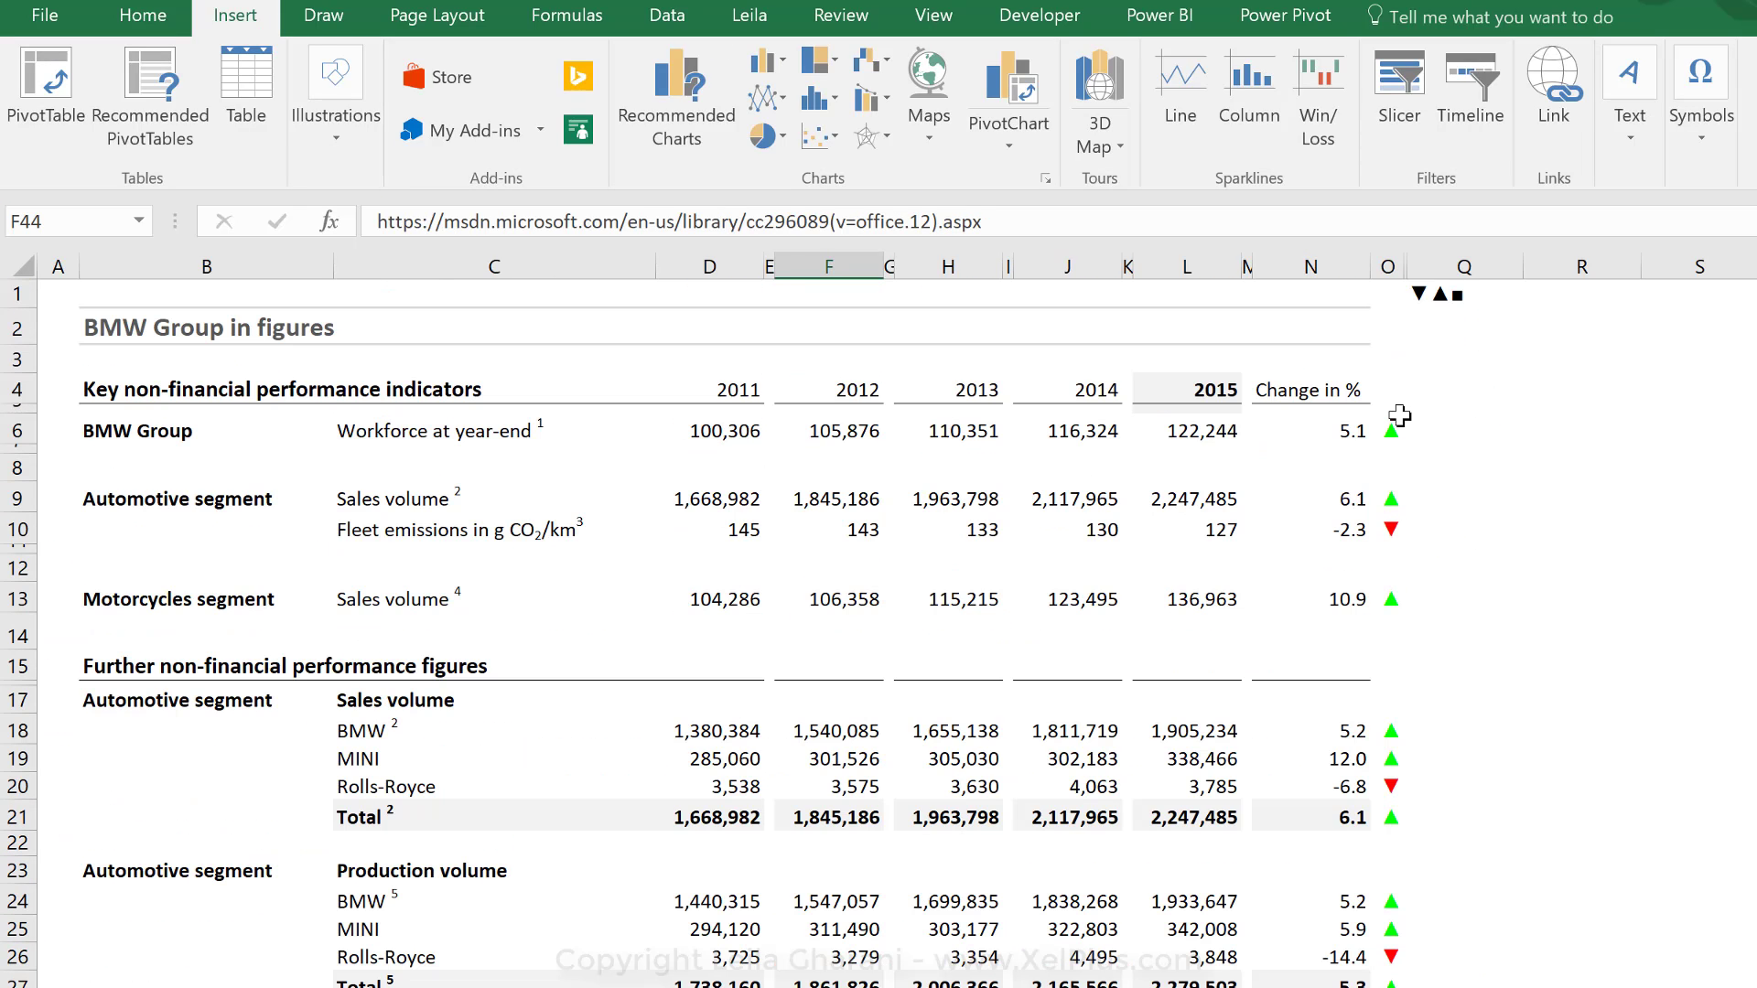
drag(1392, 431, 1394, 928)
key(ctrl+1)
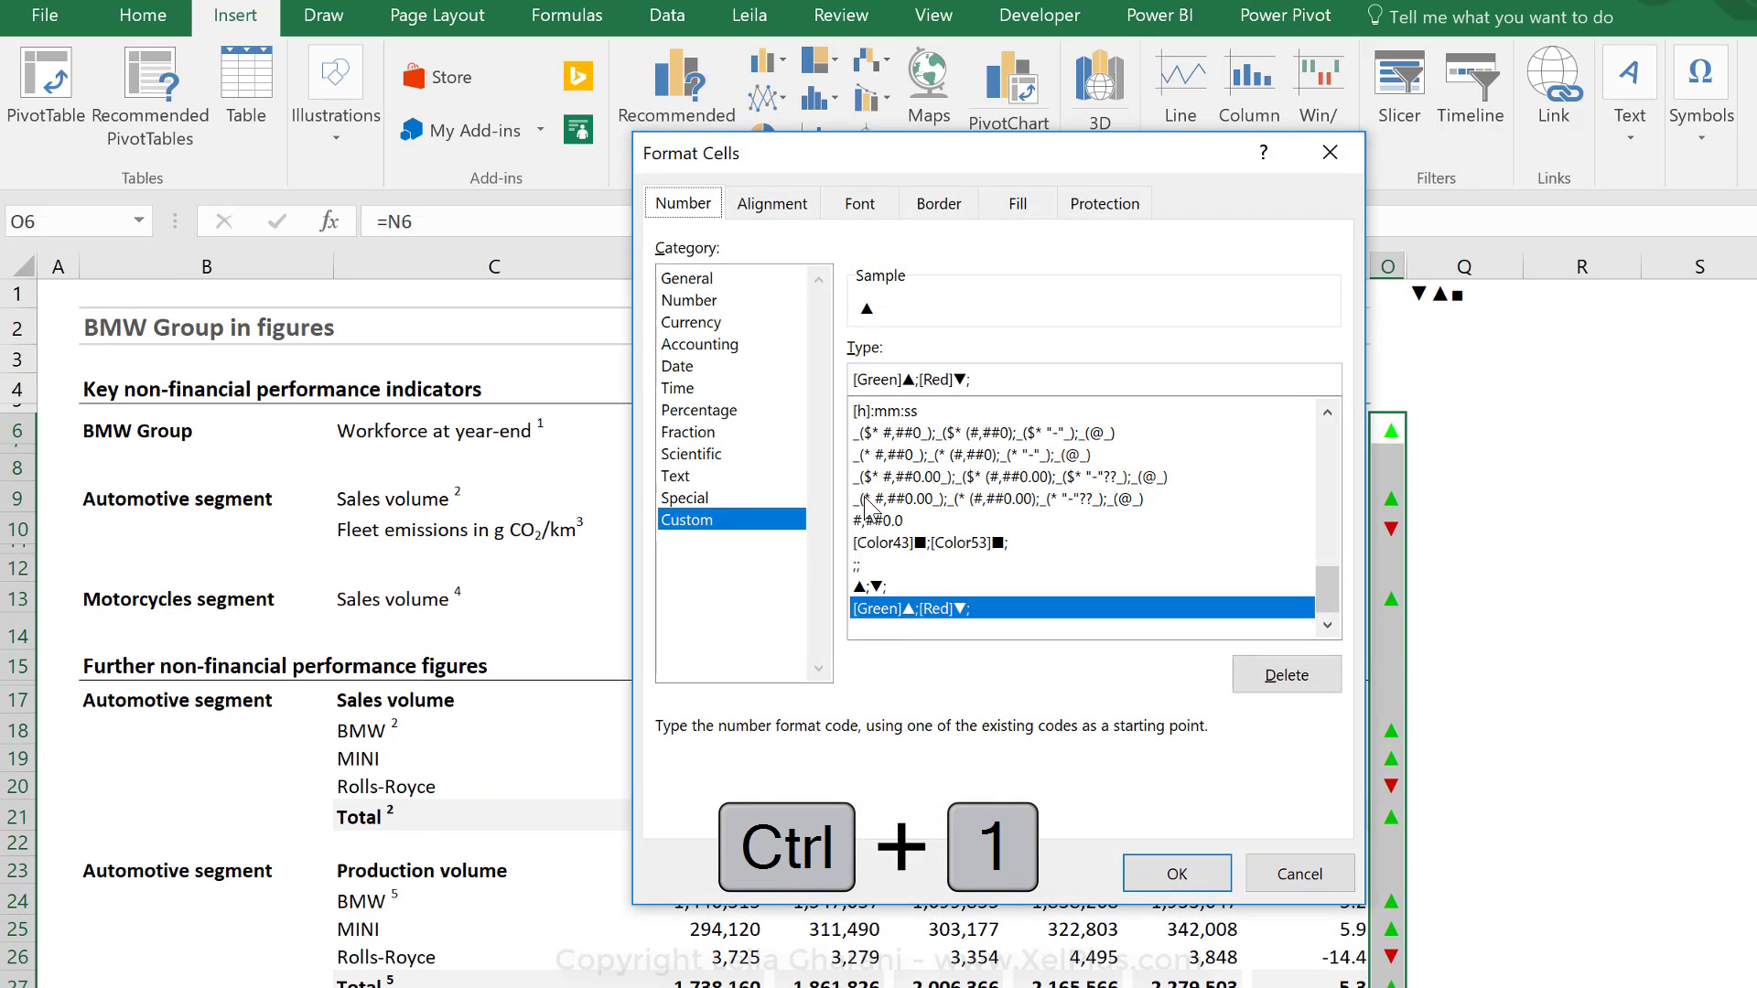
click(889, 378)
key(BackSpace)
key(BackSpace)
key(BackSpace)
key(BackSpace)
key(BackSpace)
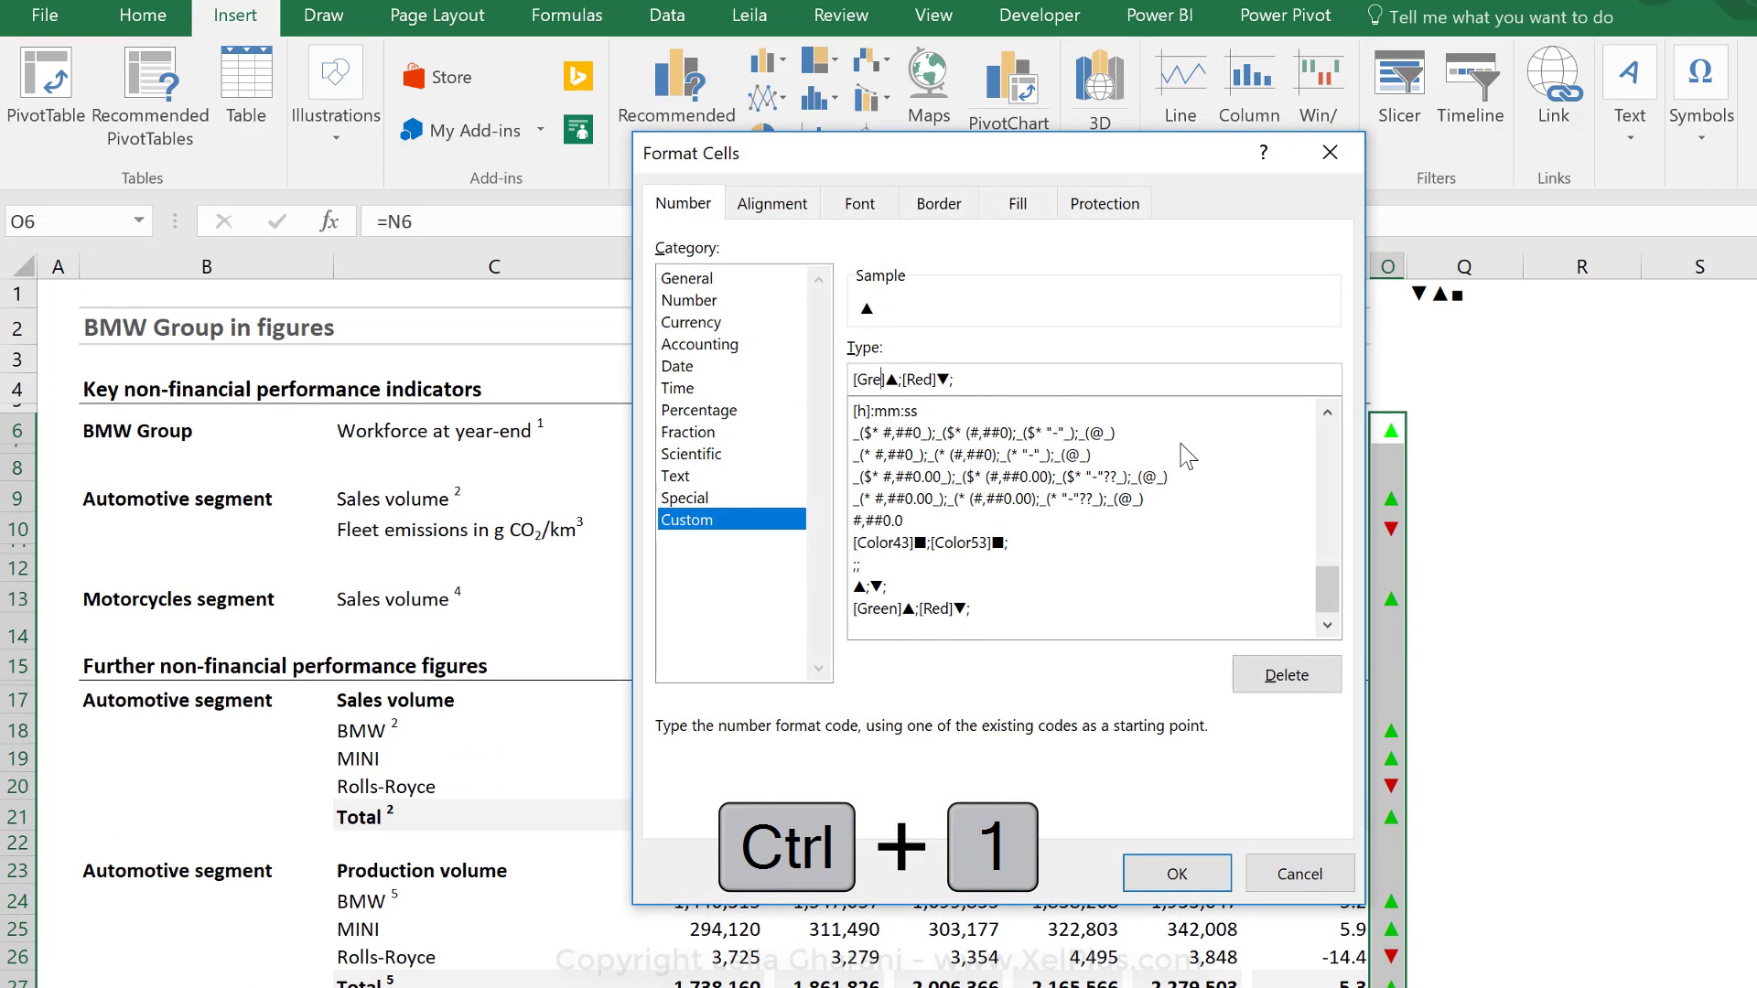
text(color43)
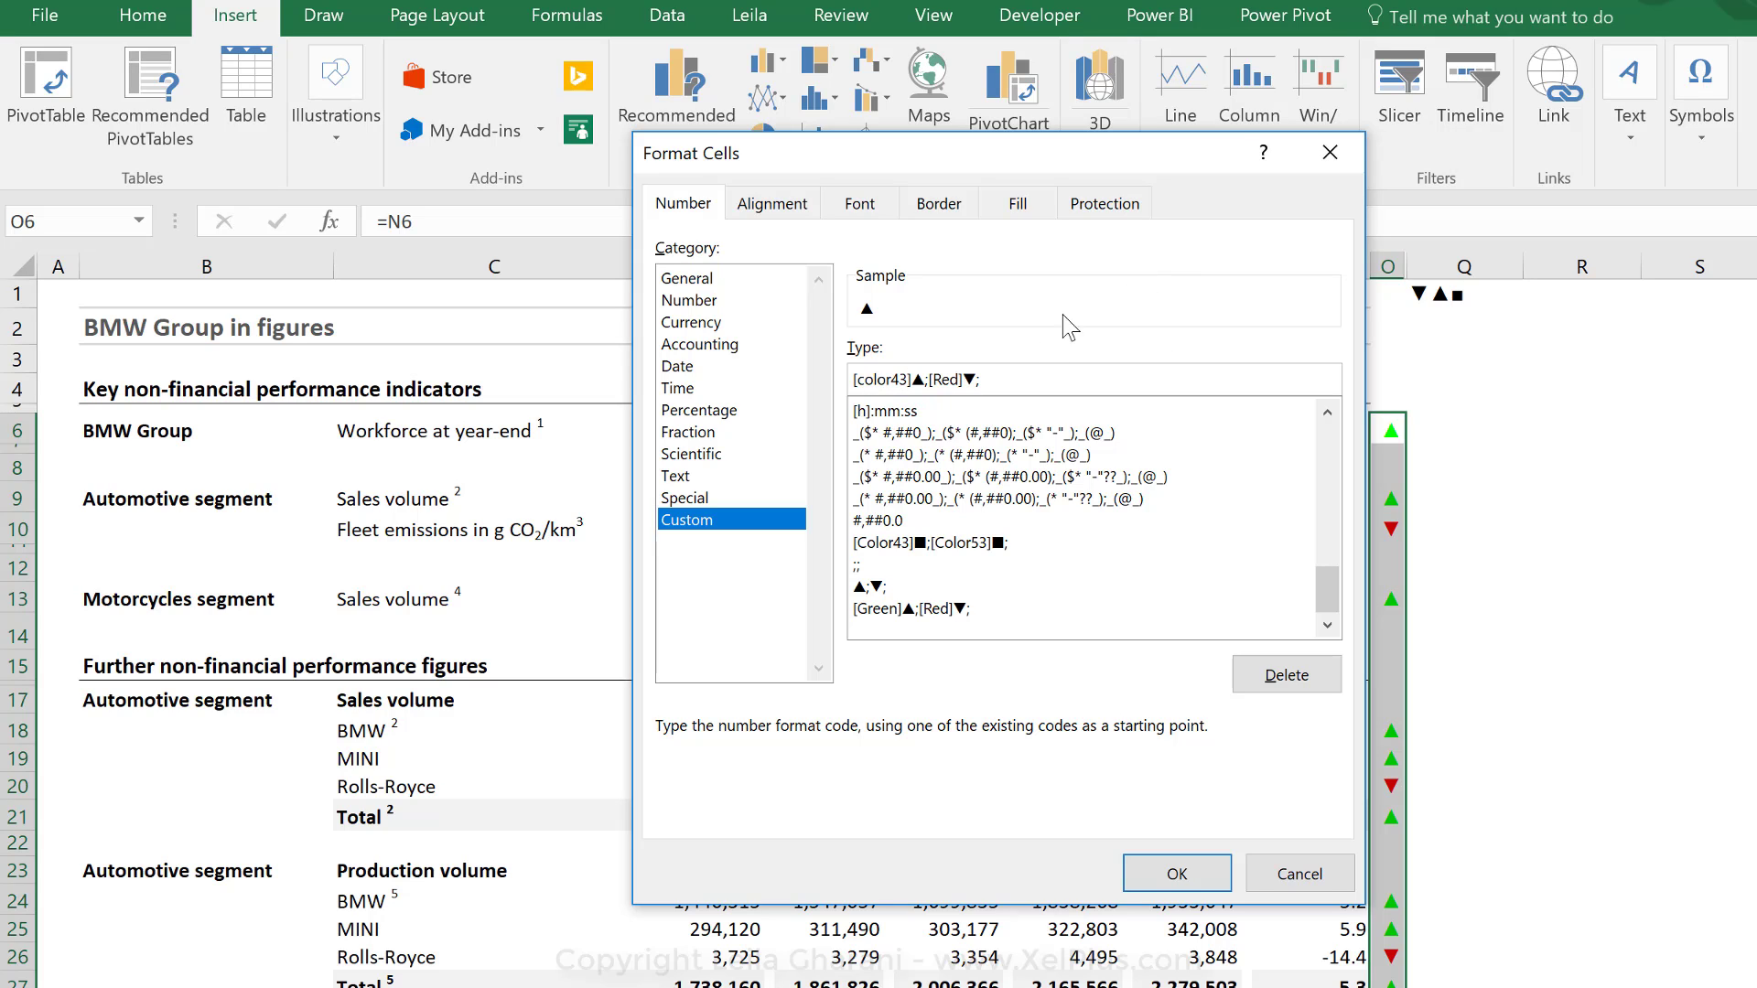
click(958, 380)
key(BackSpace)
key(BackSpace)
key(BackSpace)
text(color53)
click(1177, 876)
click(1384, 598)
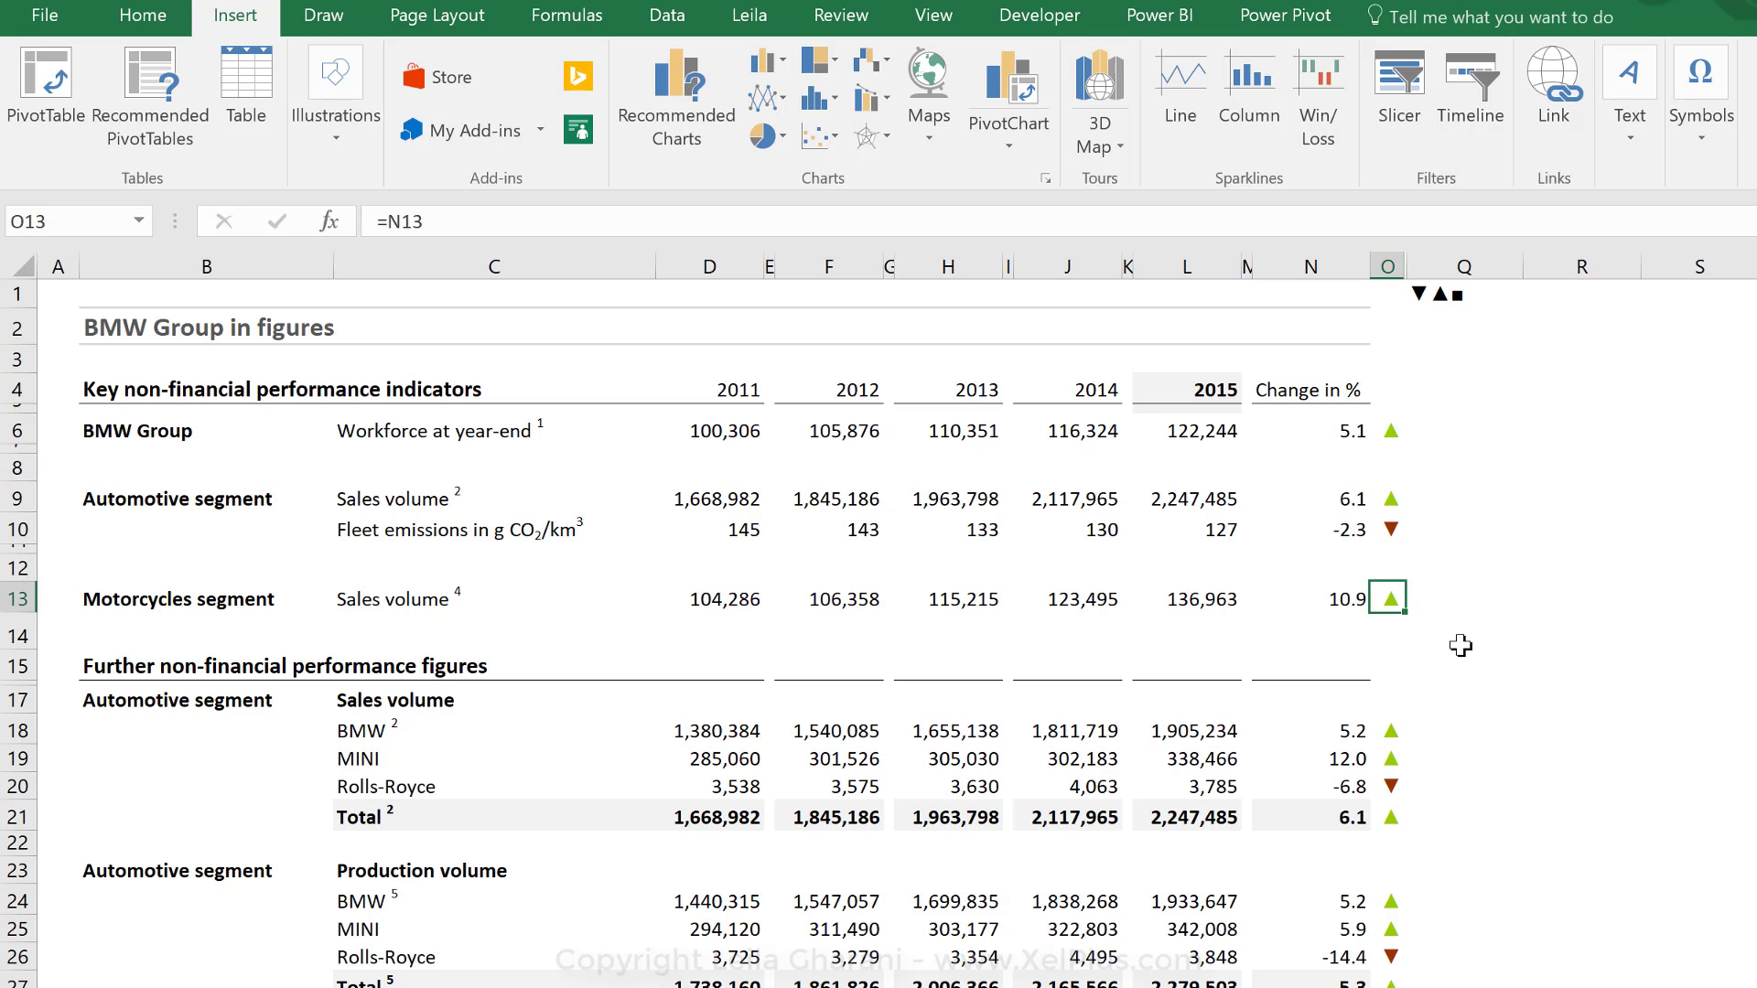
Left-align all of column O on the Home tab
click(1388, 266)
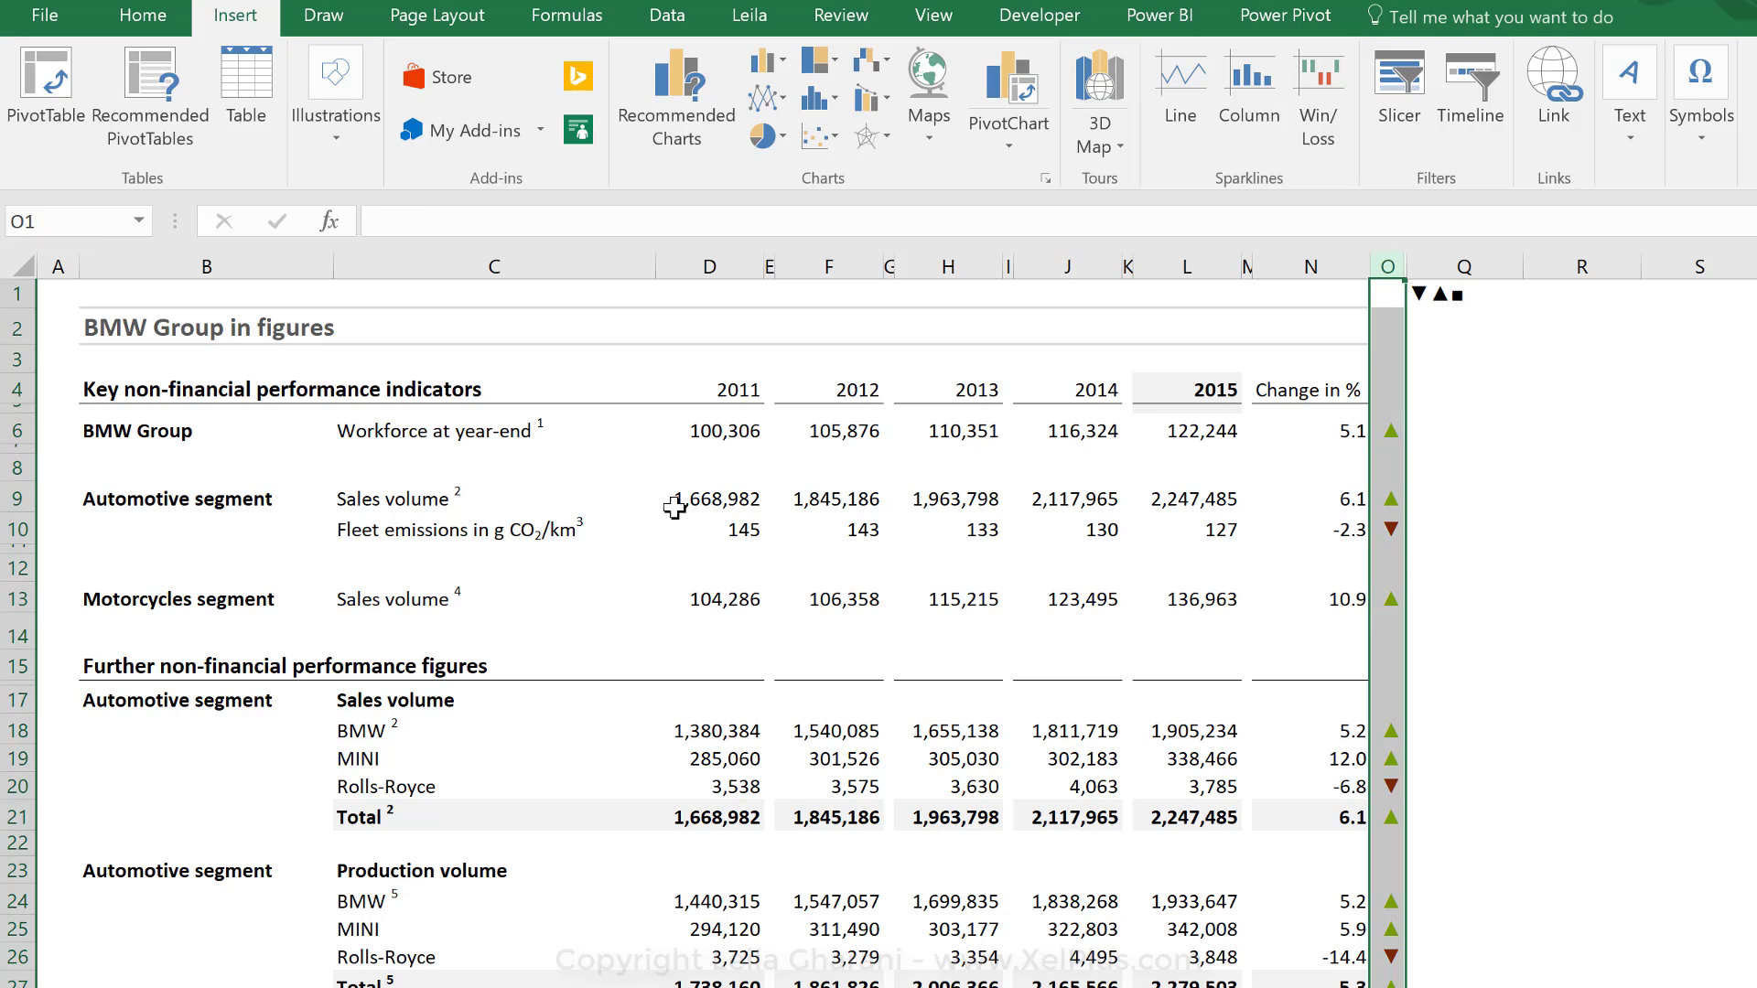
click(171, 23)
click(492, 130)
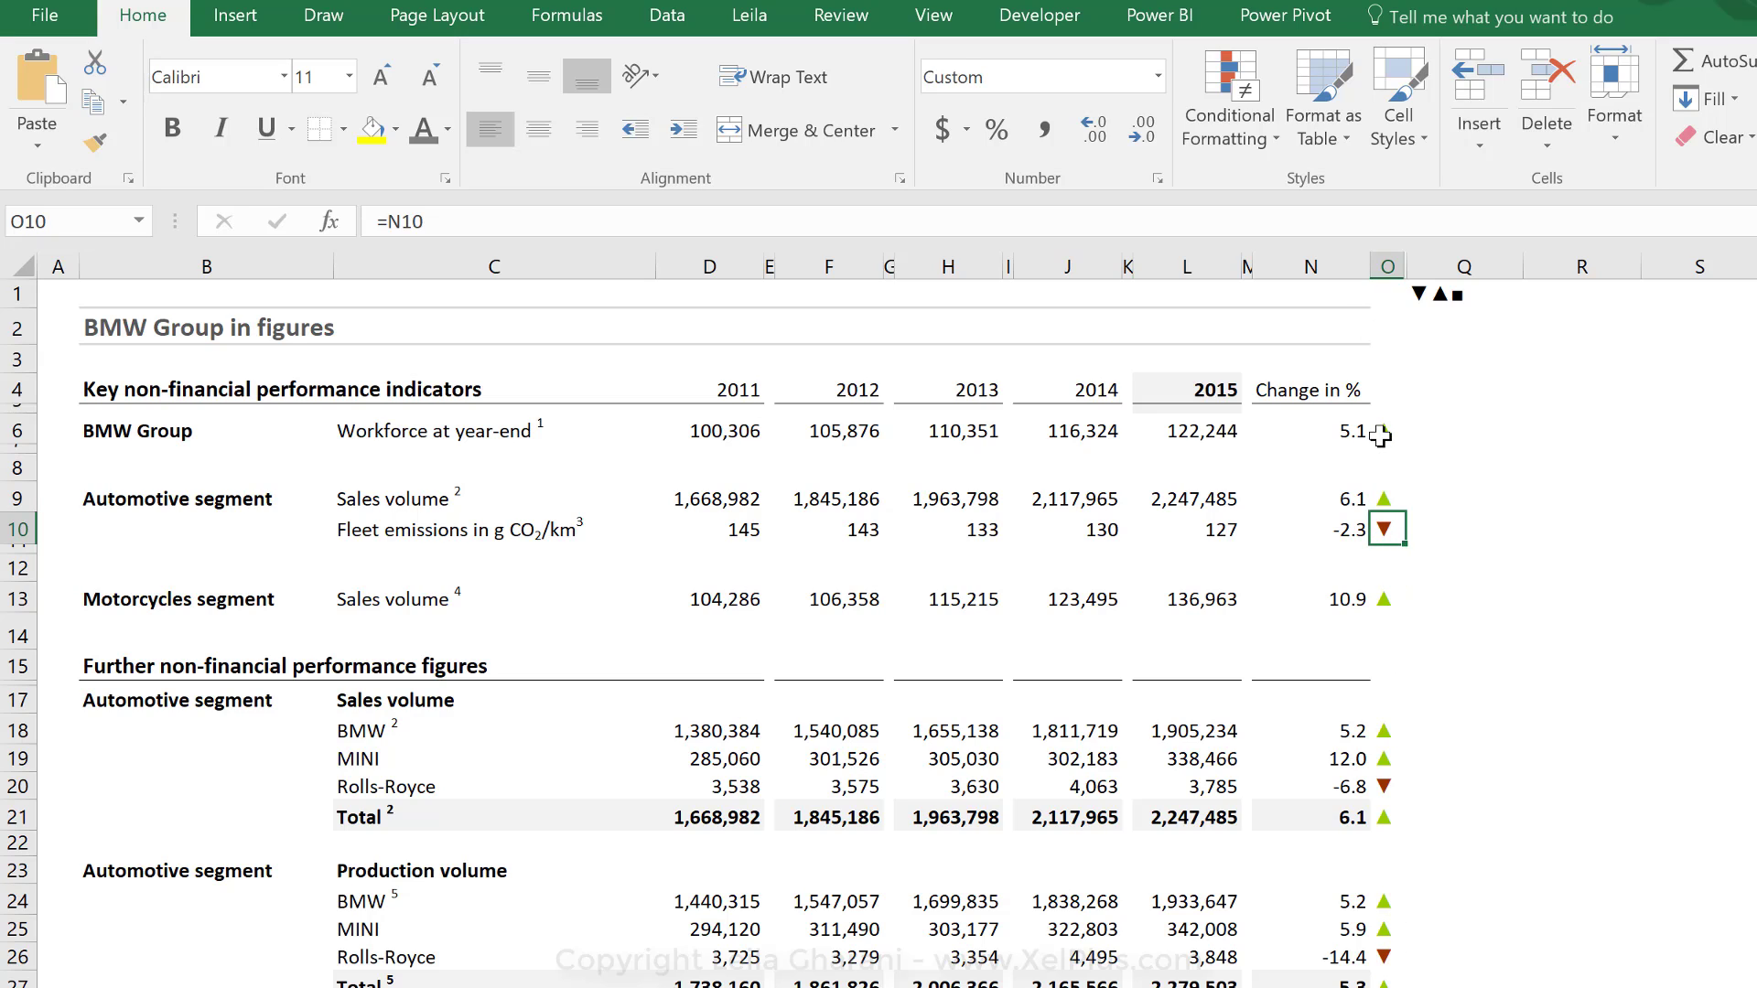
Check the spare symbols stored in Q1, then select the arrow cells O6:O32
click(1478, 296)
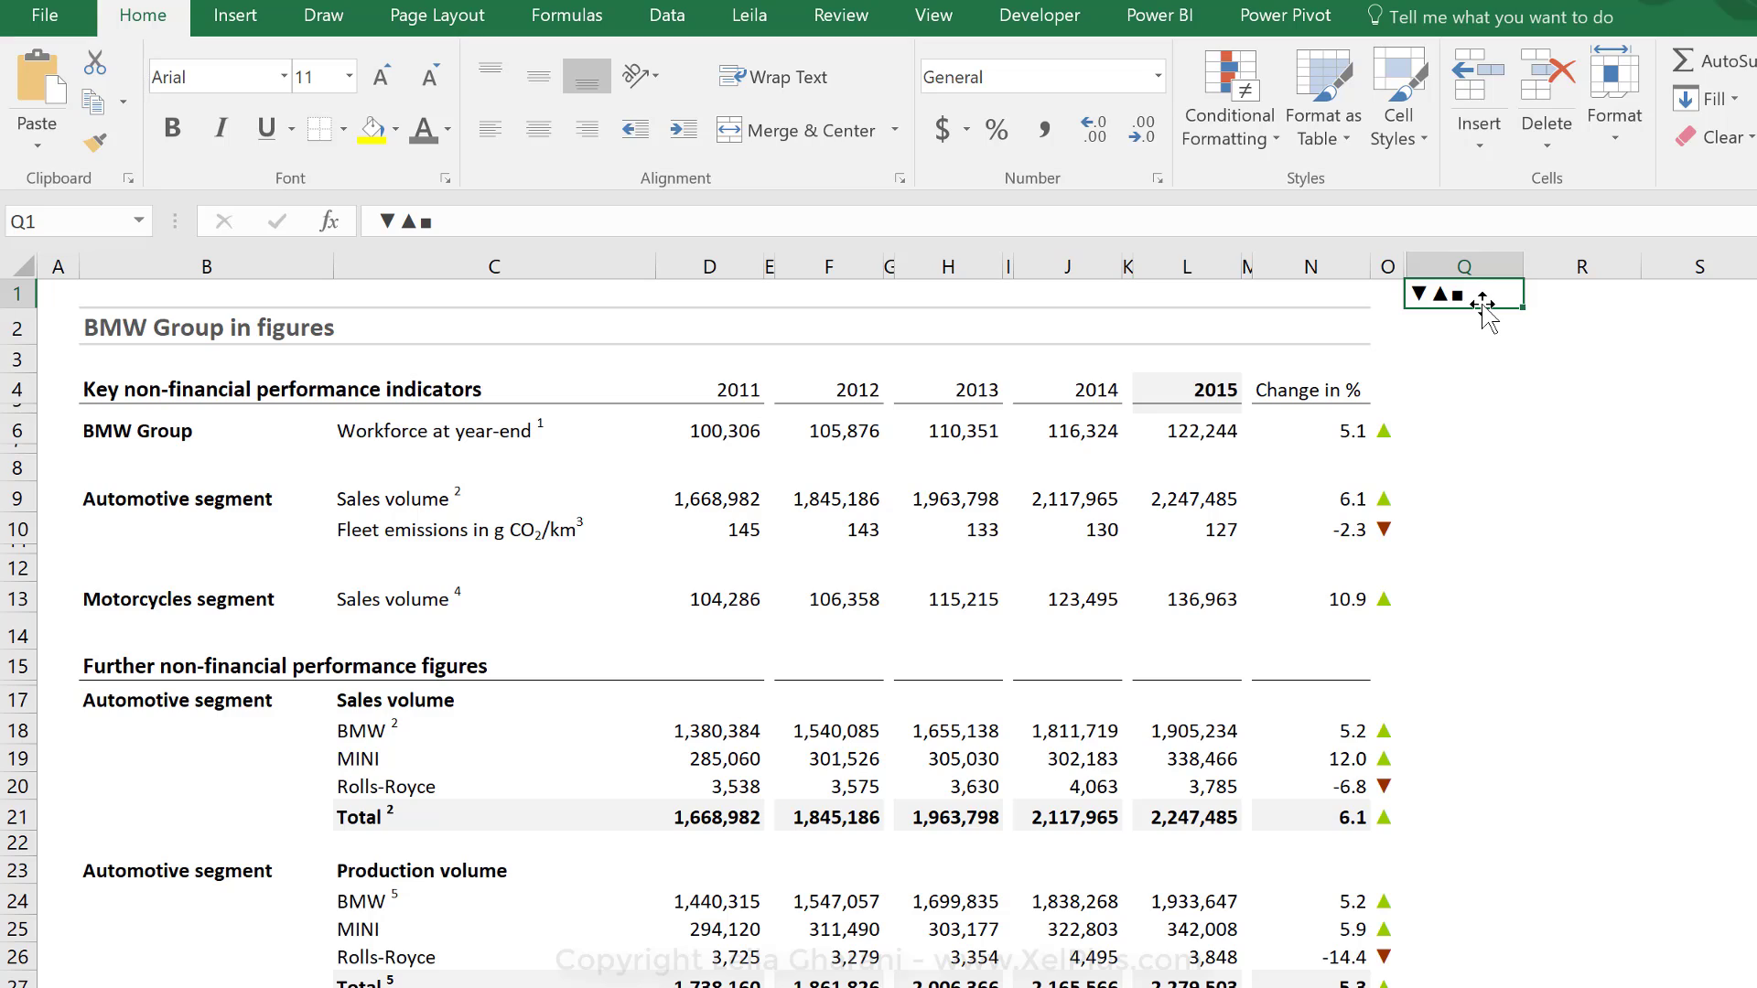
click(1388, 430)
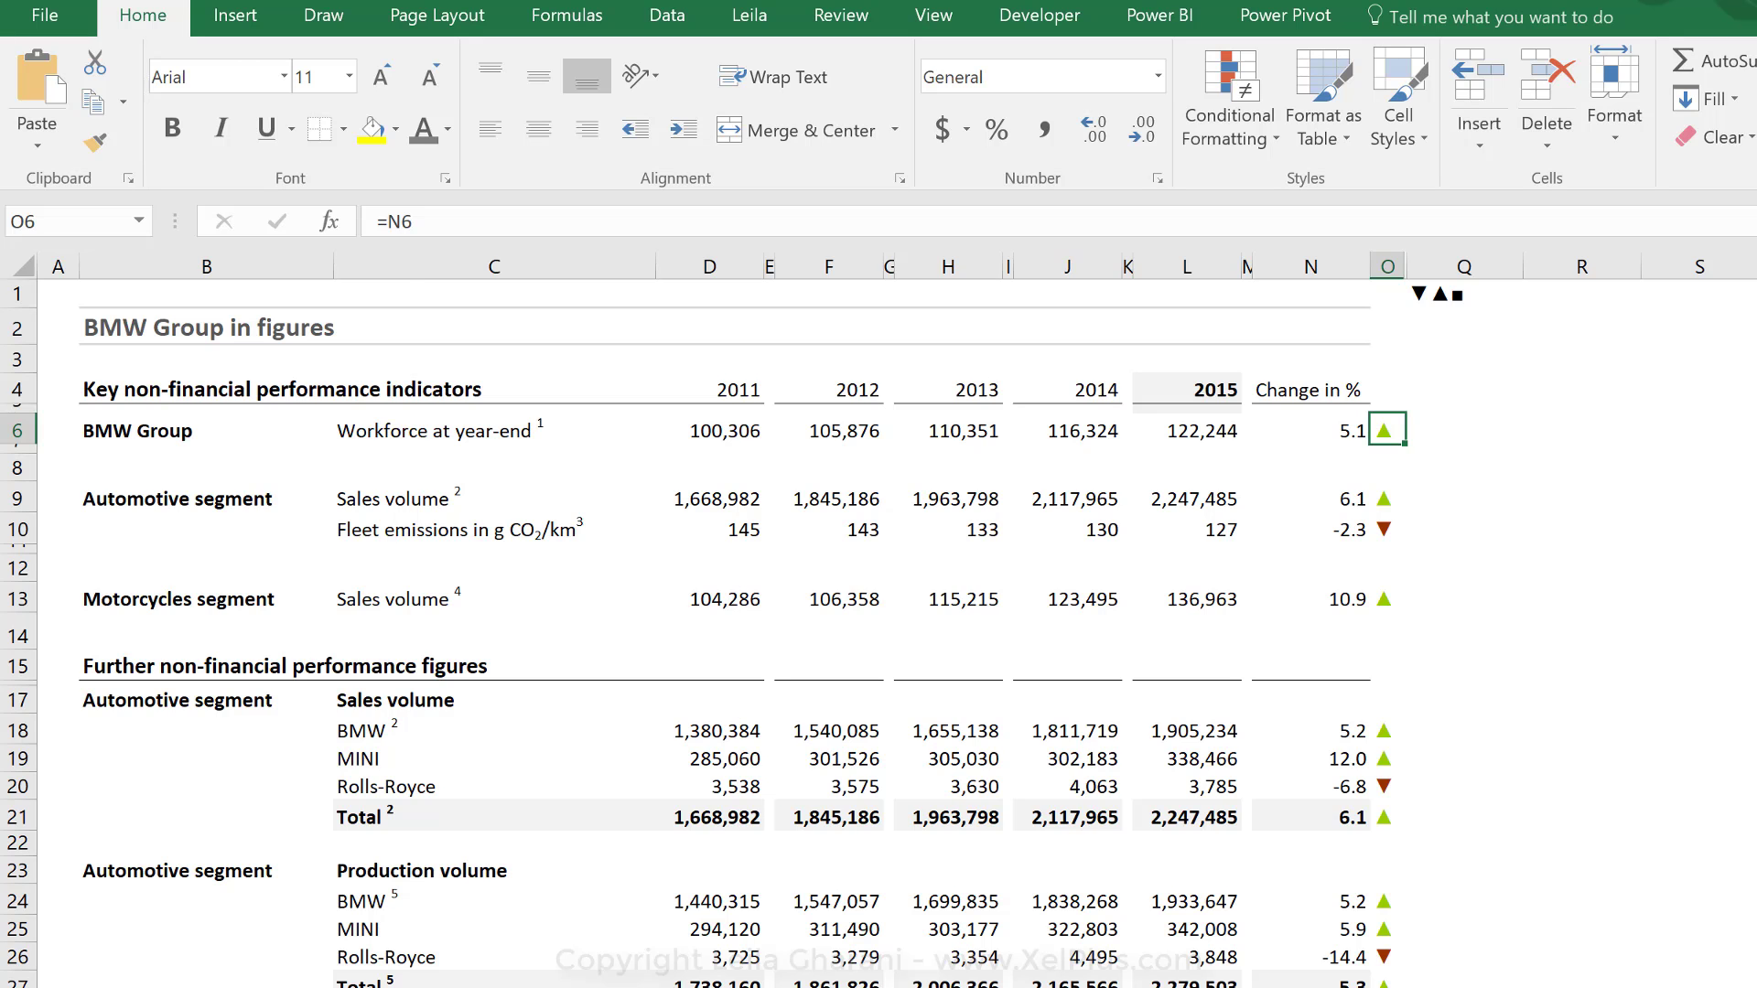
drag(1388, 430, 1384, 886)
Apply the existing [Color43]■;[Color53]■; custom format to O6:O32 and review the coloured squares
scroll(1384, 886, up, 3)
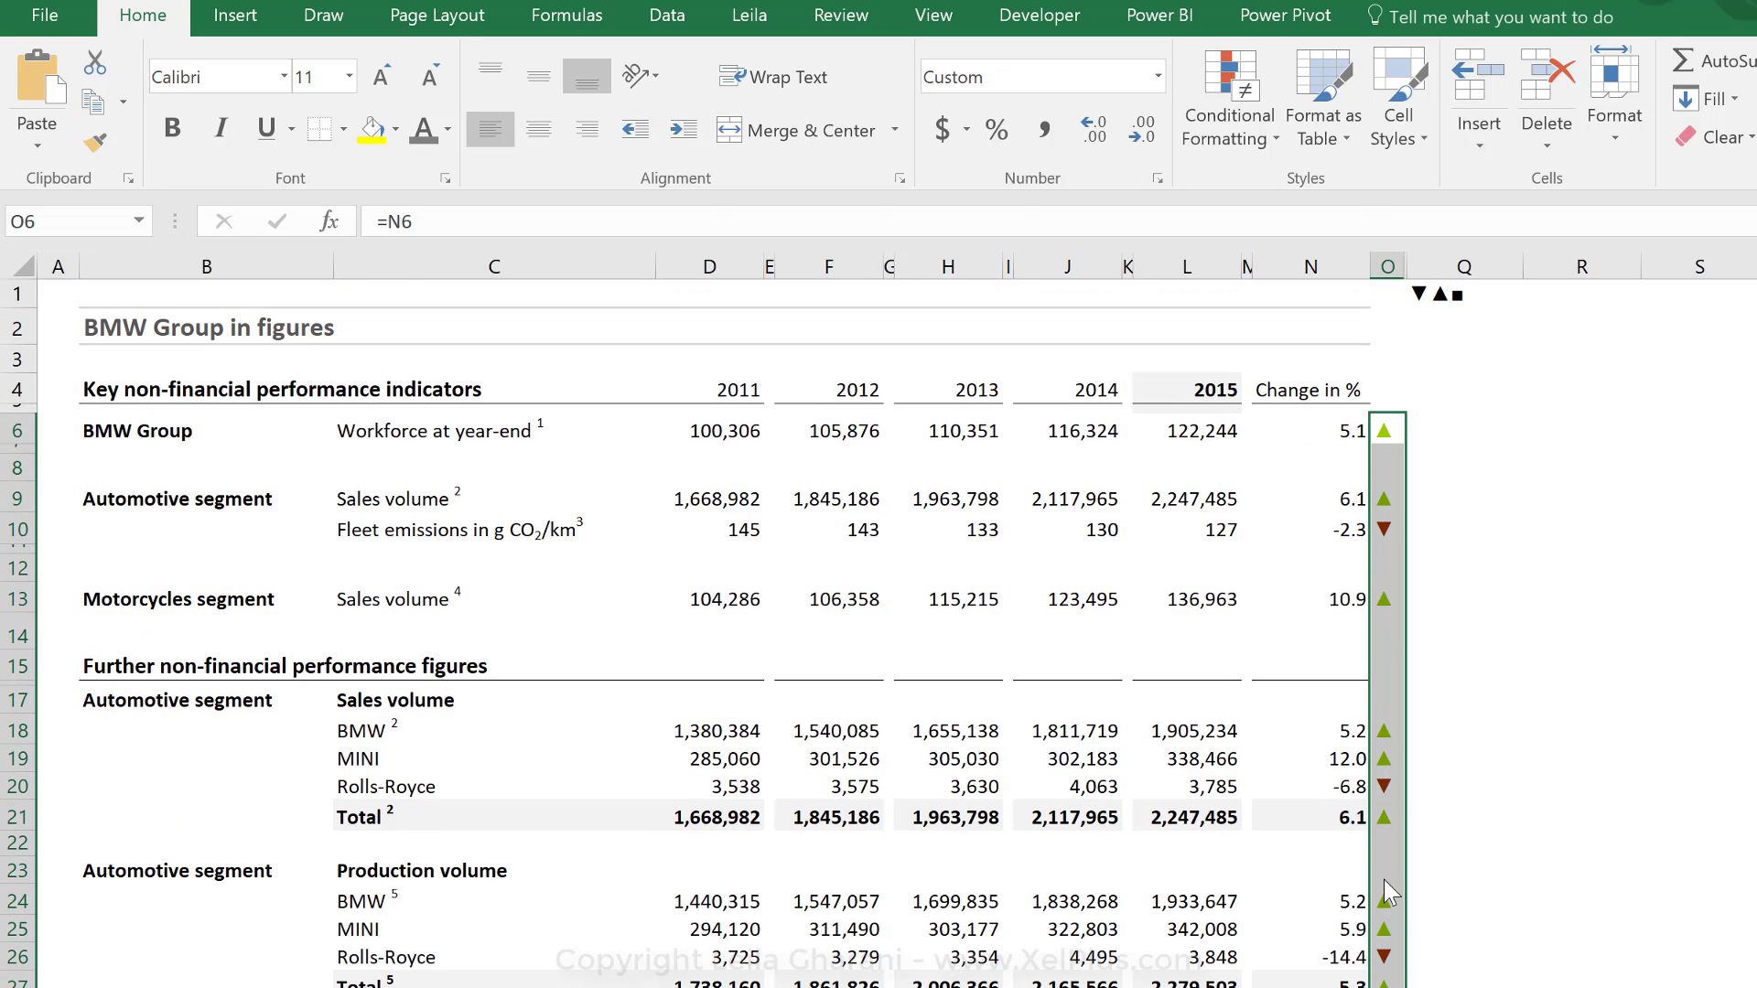
key(ctrl+1)
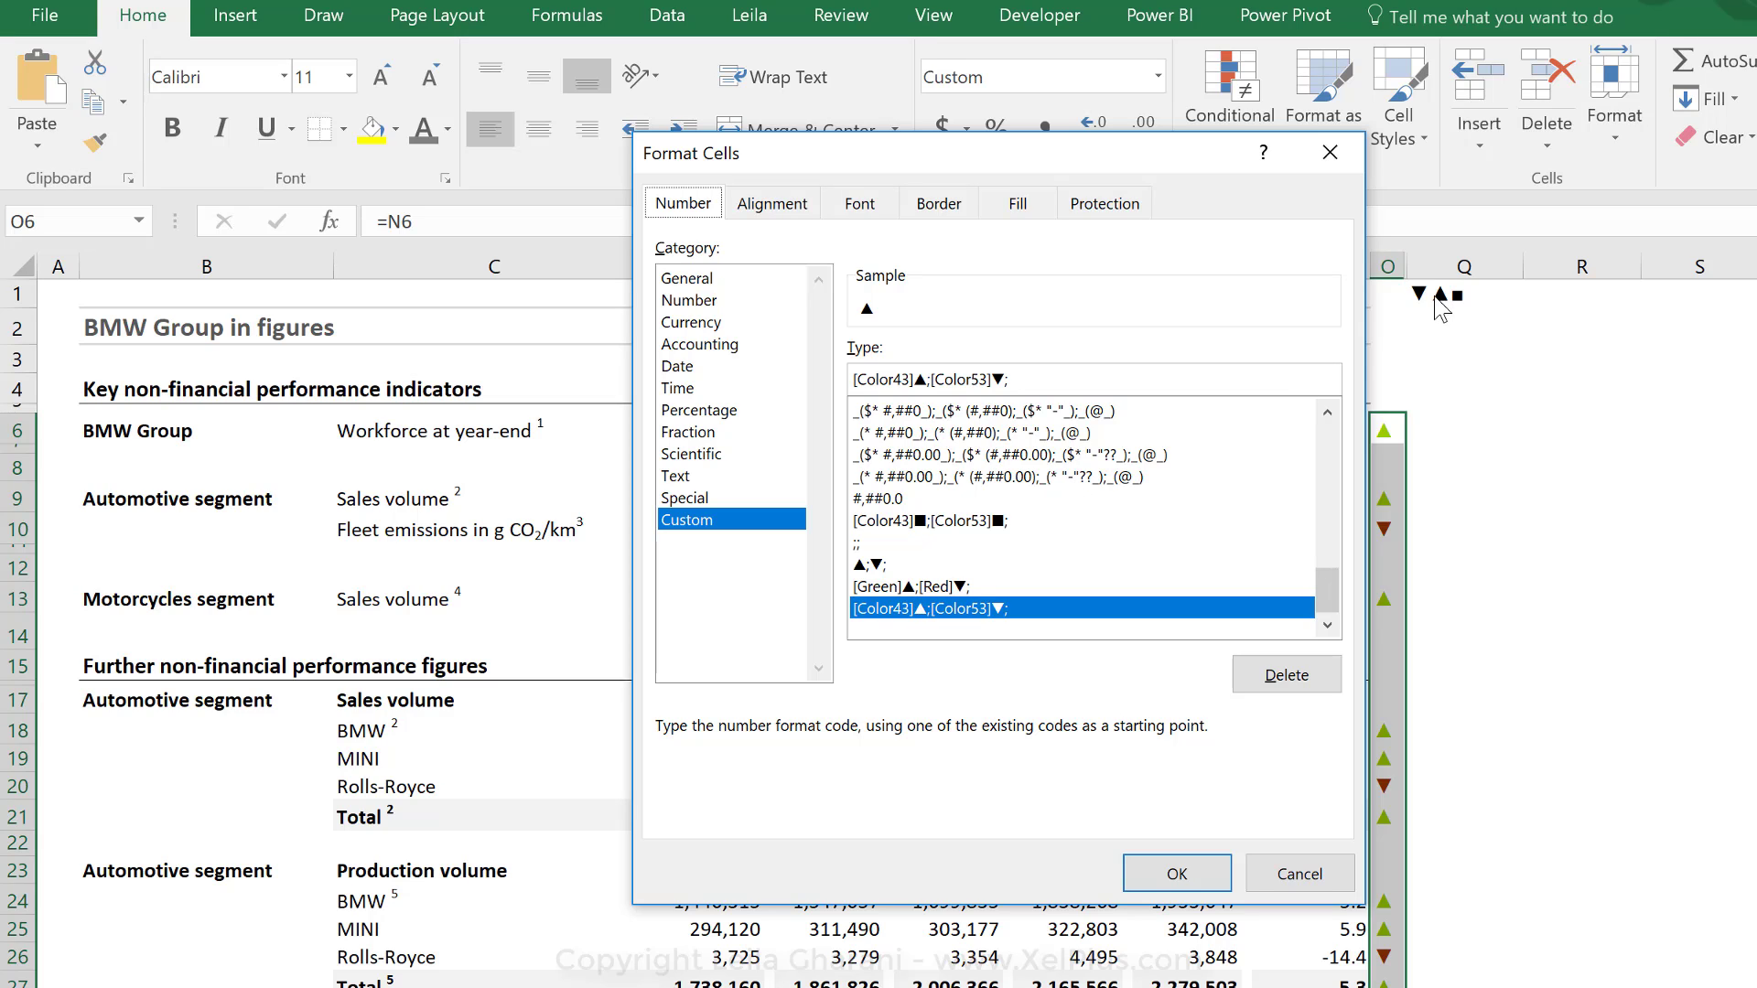
click(961, 521)
click(1170, 874)
click(1516, 635)
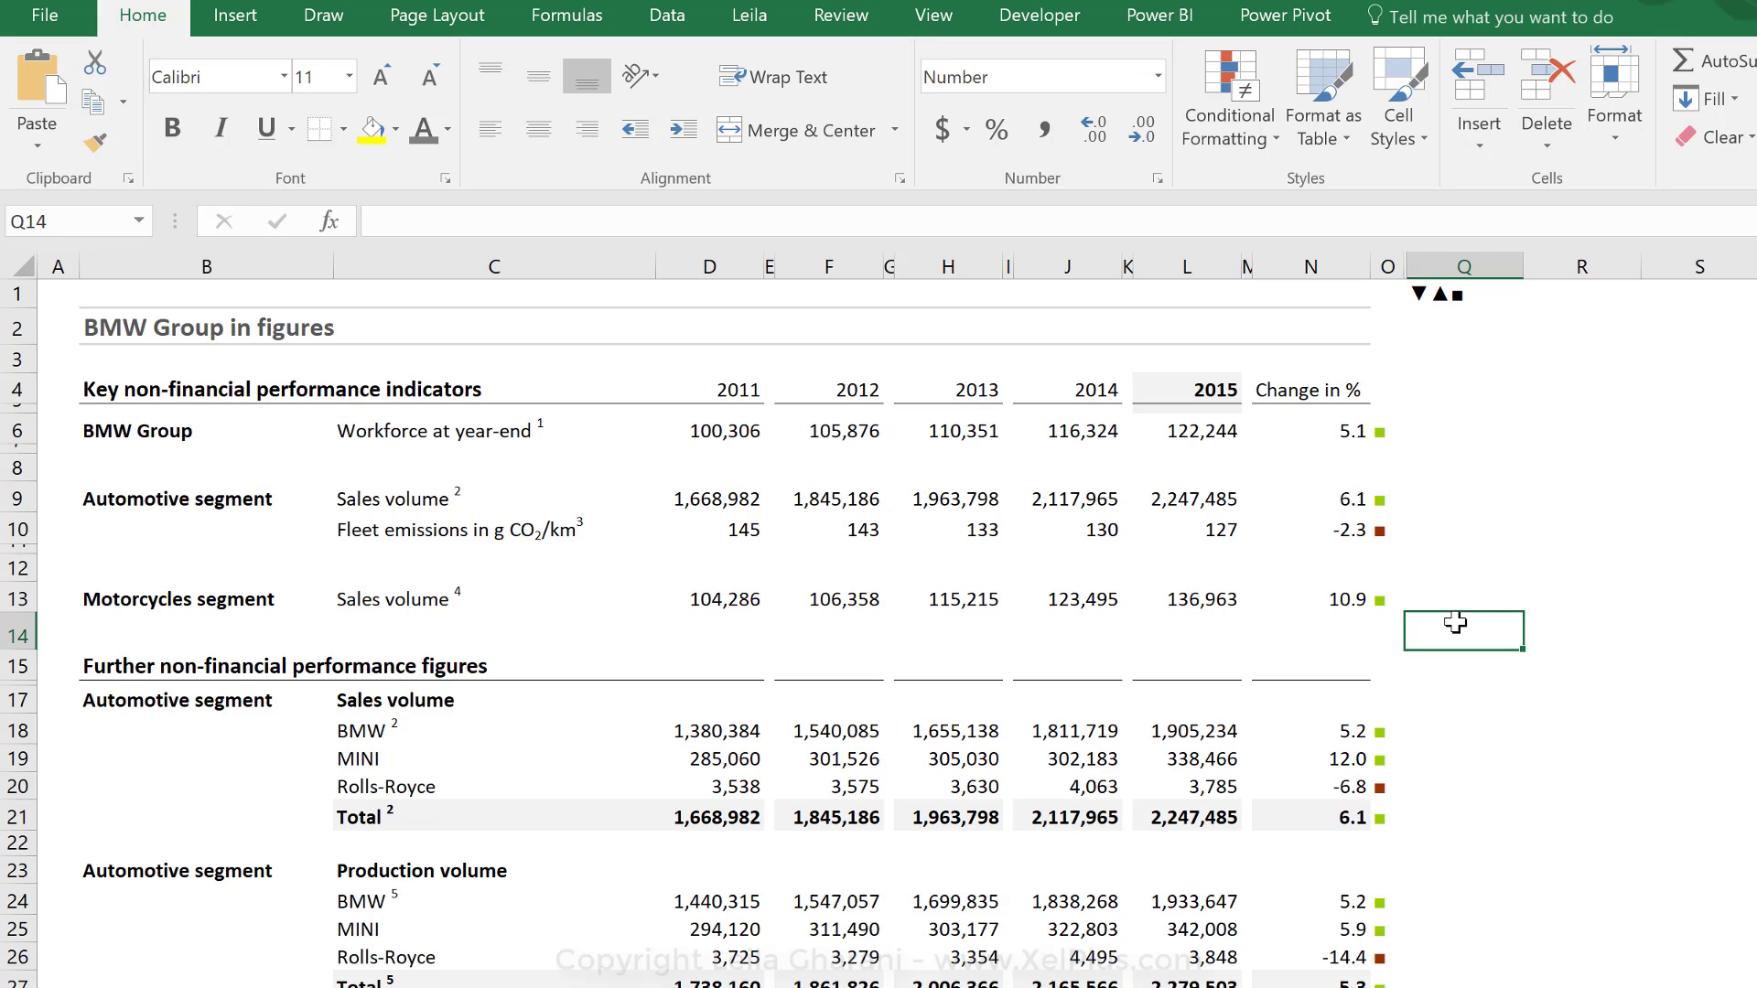
click(1385, 535)
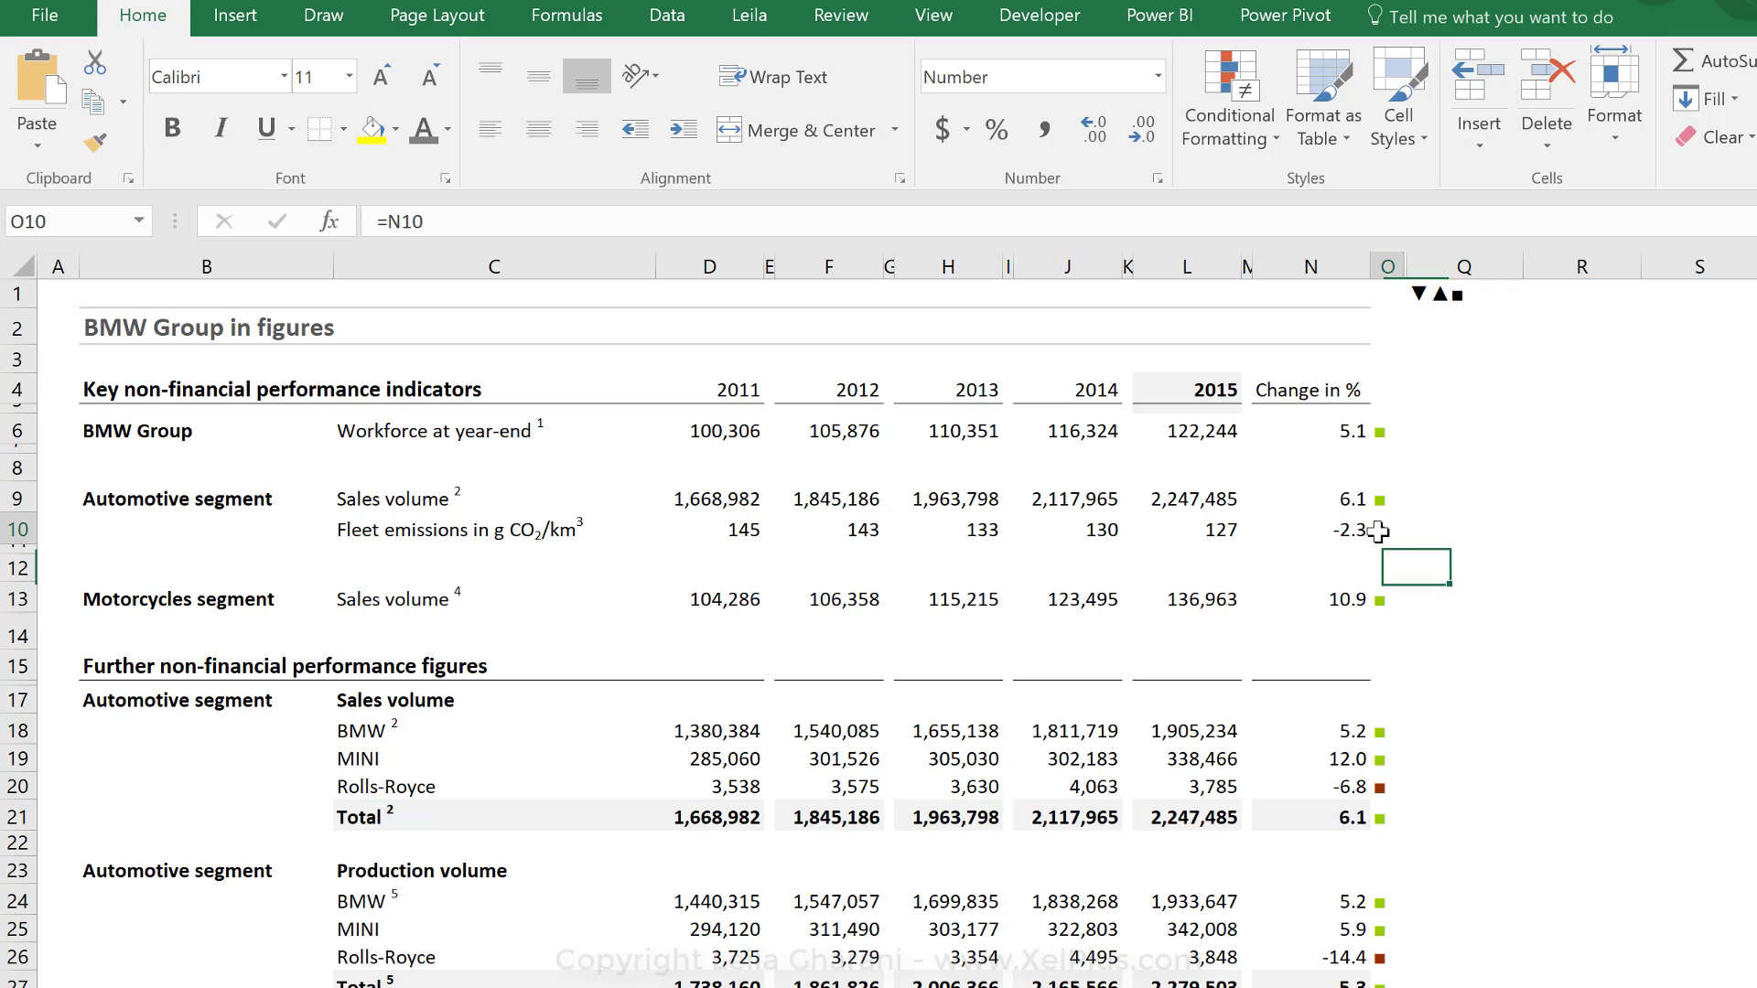